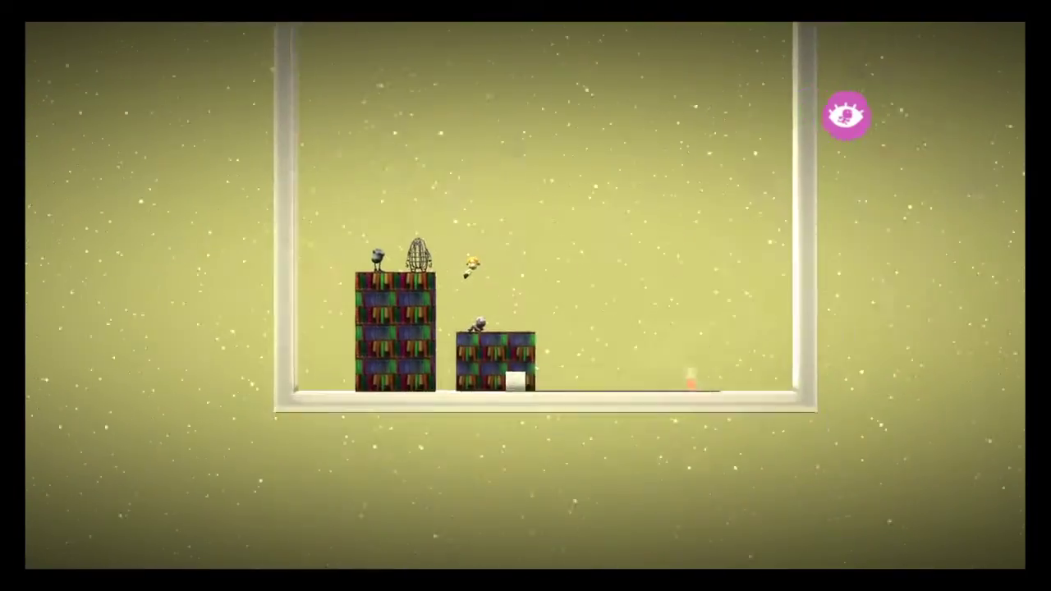
- Turn off Preview and Front View in the level's settings to show the gadgets in perspective
key(Escape)
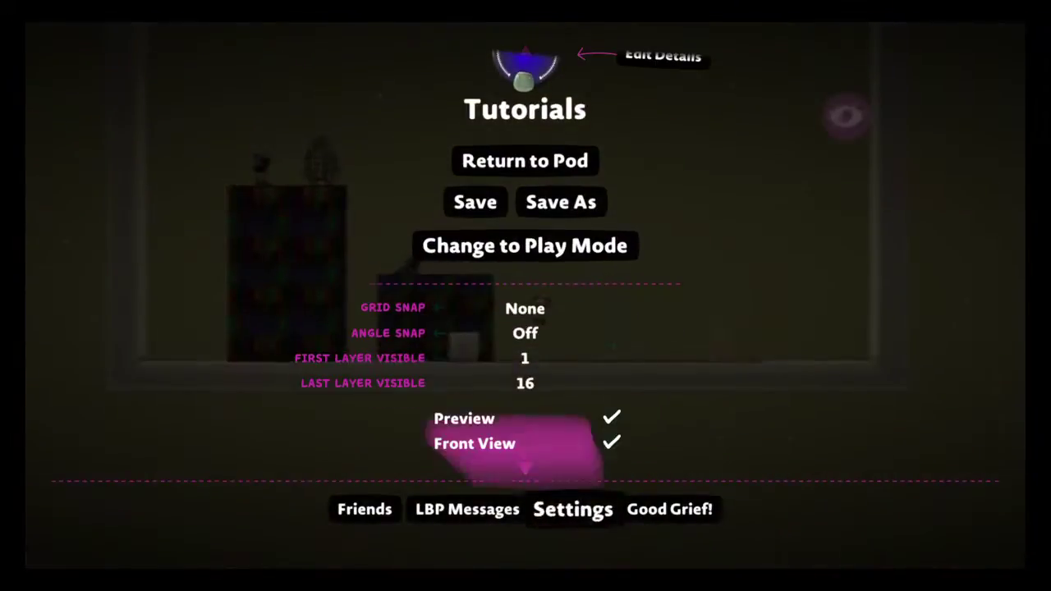
key(Return)
key(Escape)
key(Left)
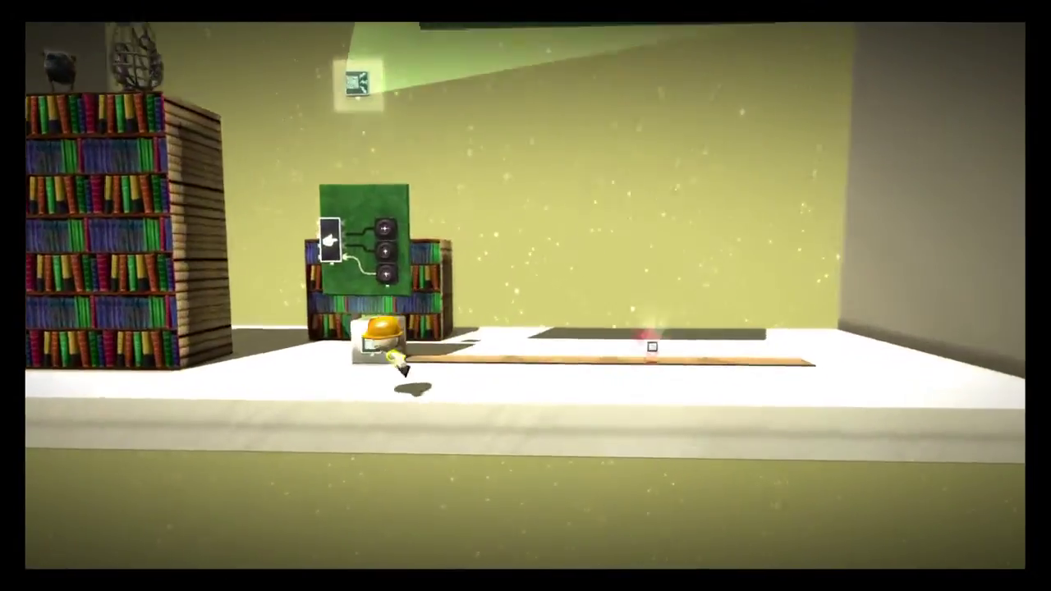
- Open the settings of the Selector on the small circuit board and examine its Current State
key(Down)
key(Right)
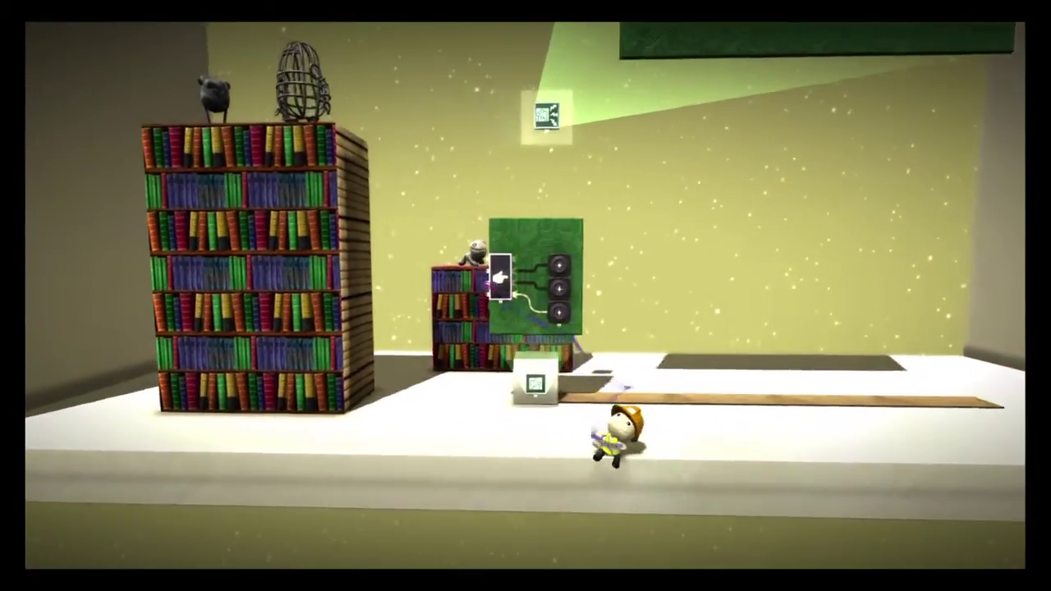
key(Down)
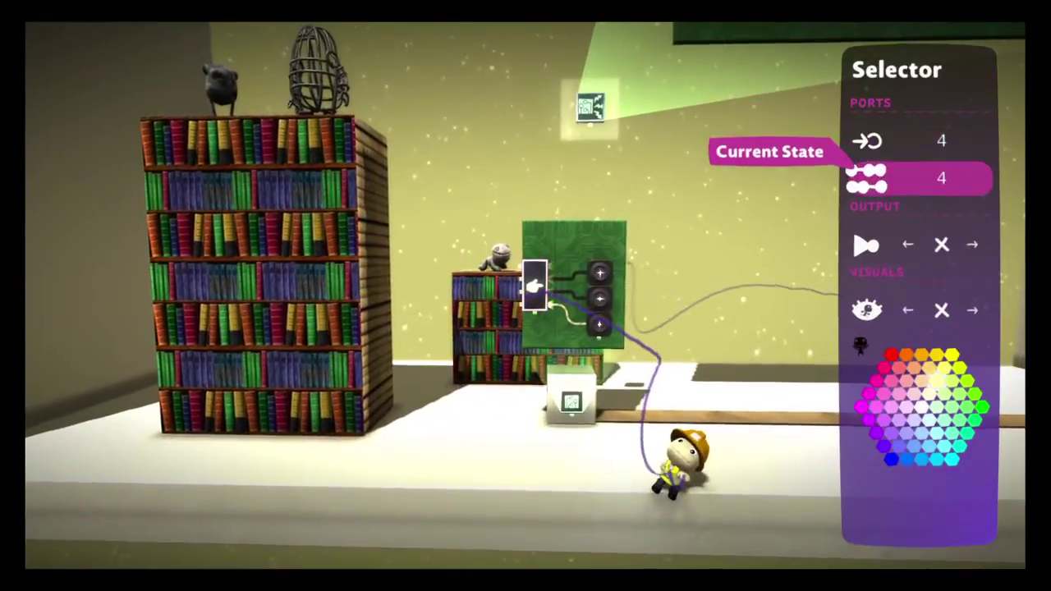
key(Left)
key(Escape)
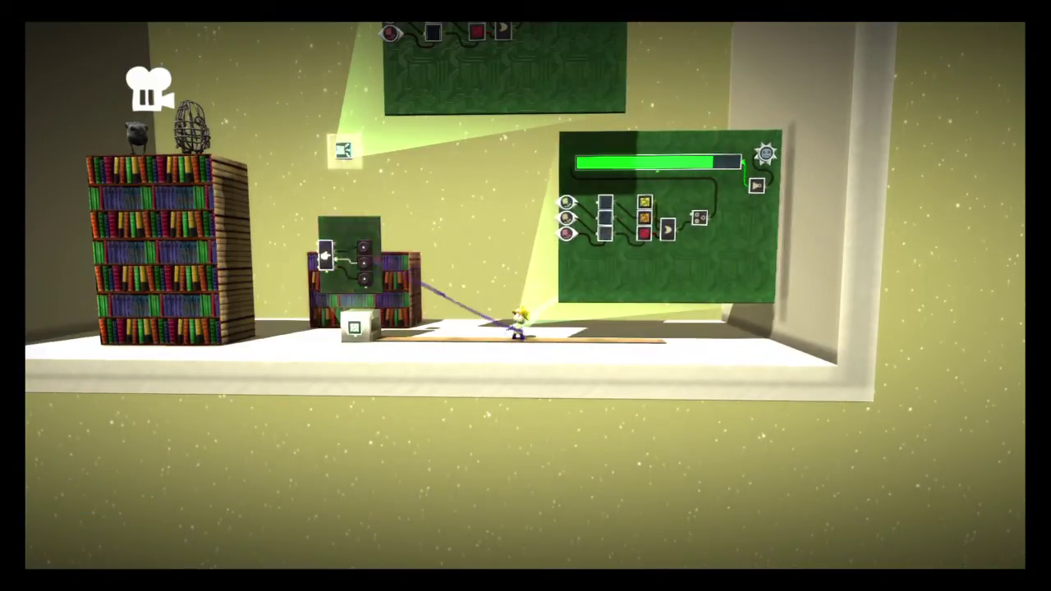
- Run the level and test how the health bar reacts to the objects released through the Selector board
key(Return)
key(Escape)
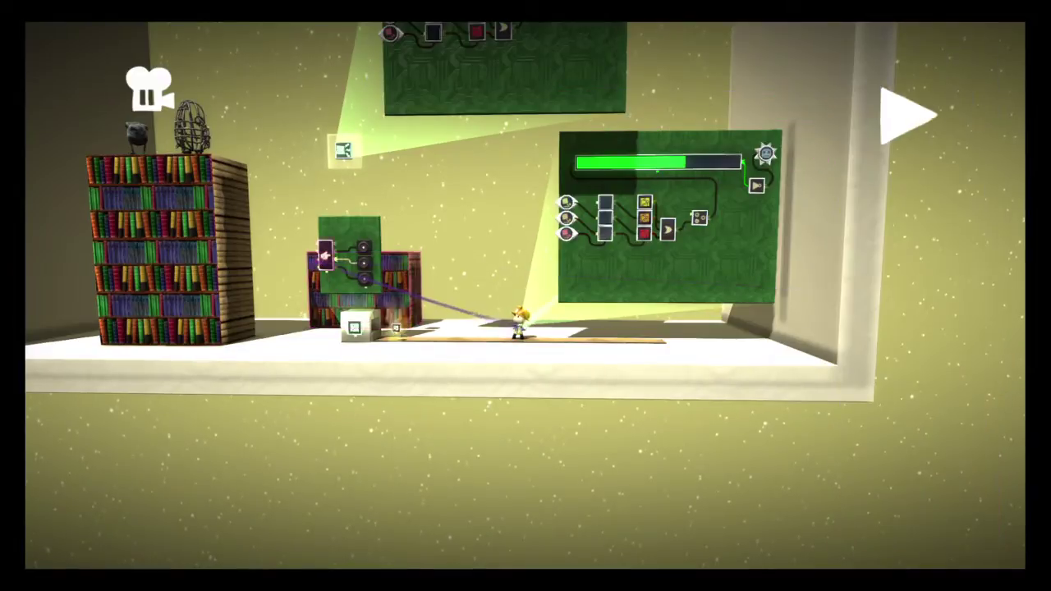
key(Return)
key(Down)
key(Escape)
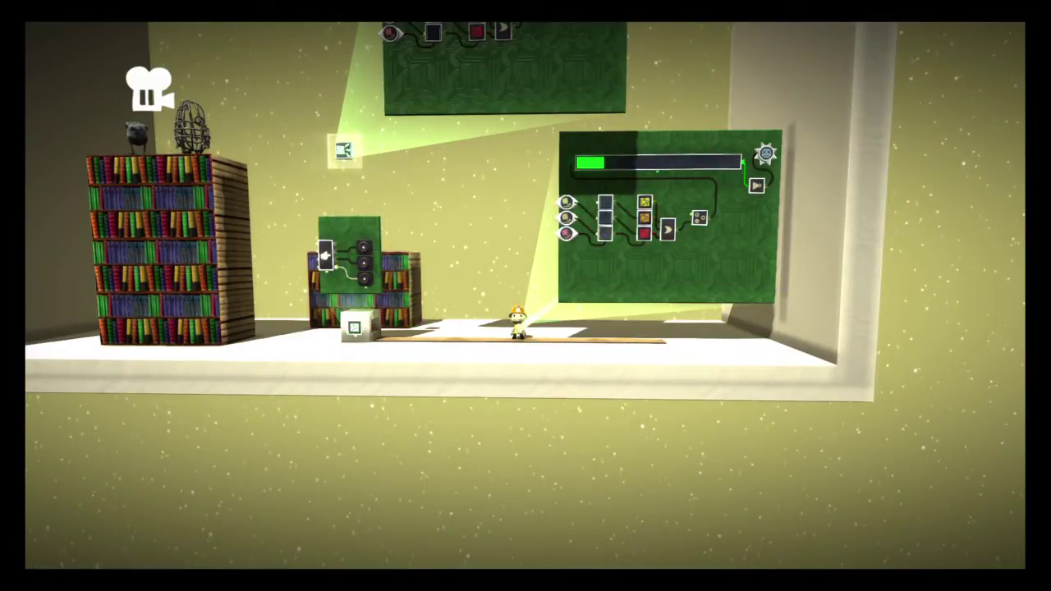
key(Escape)
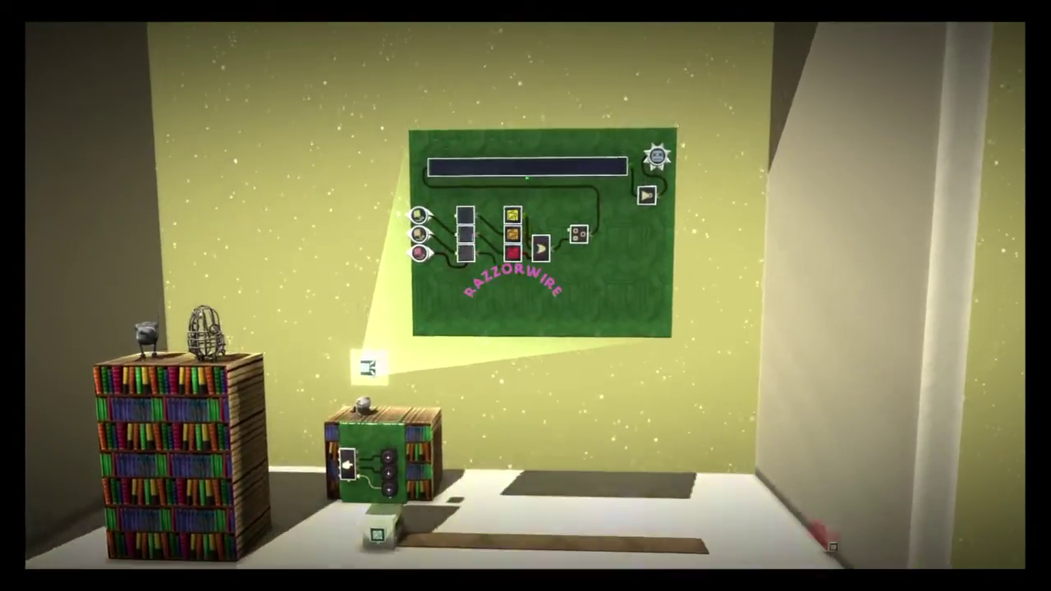
- Delete the hologram that holds the finished health bar microchip
key(Return)
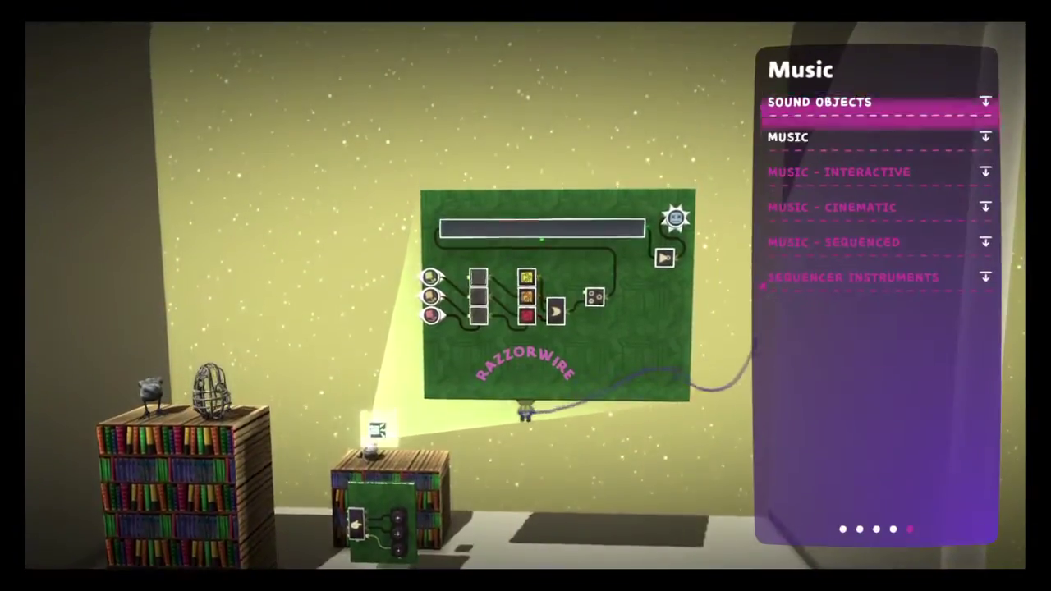
key(Right)
key(Escape)
key(Return)
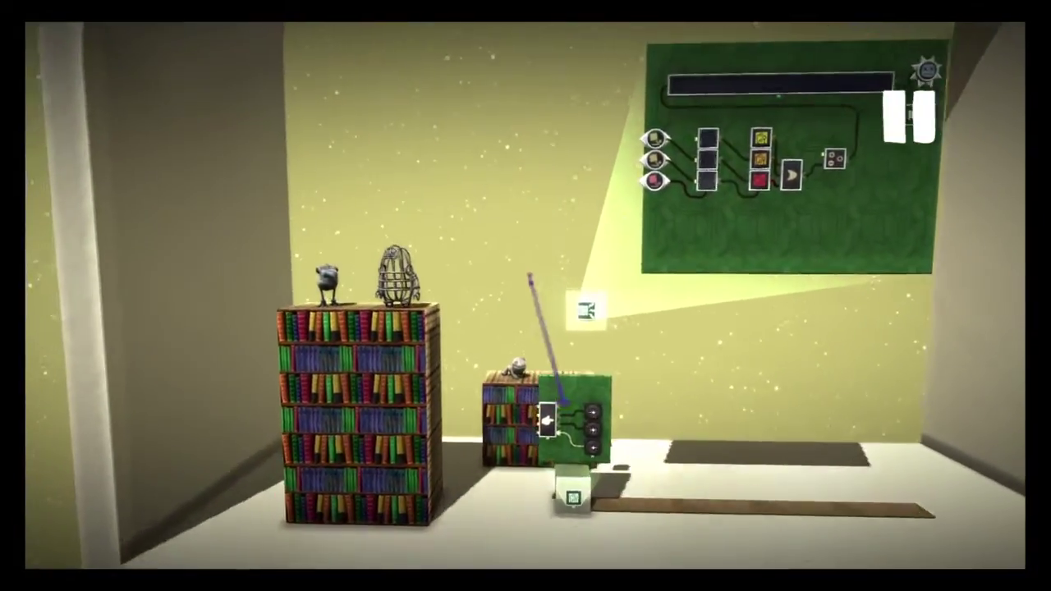
key(Return)
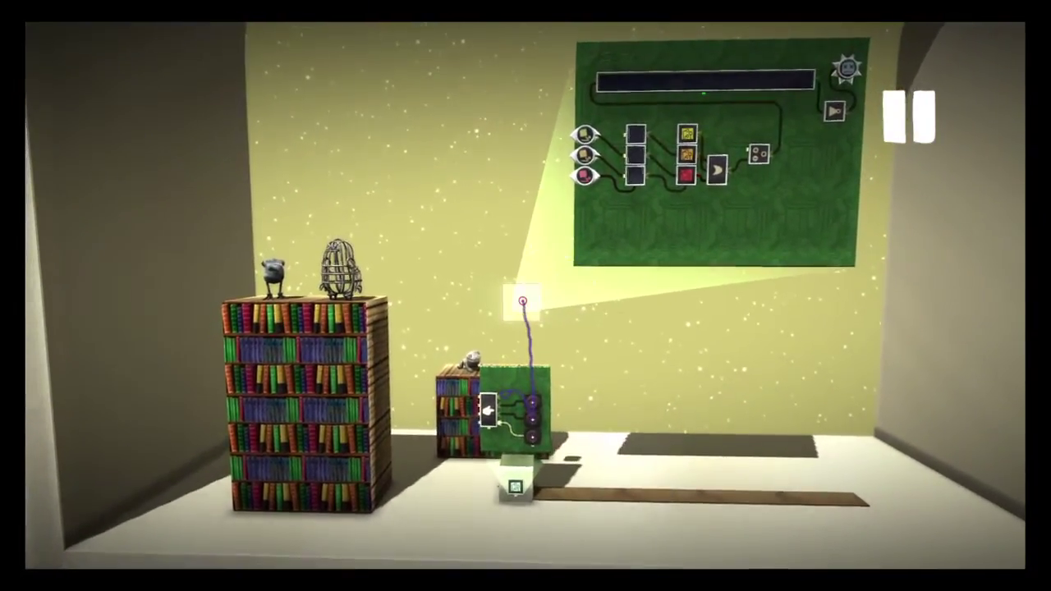
key(Escape)
key(space)
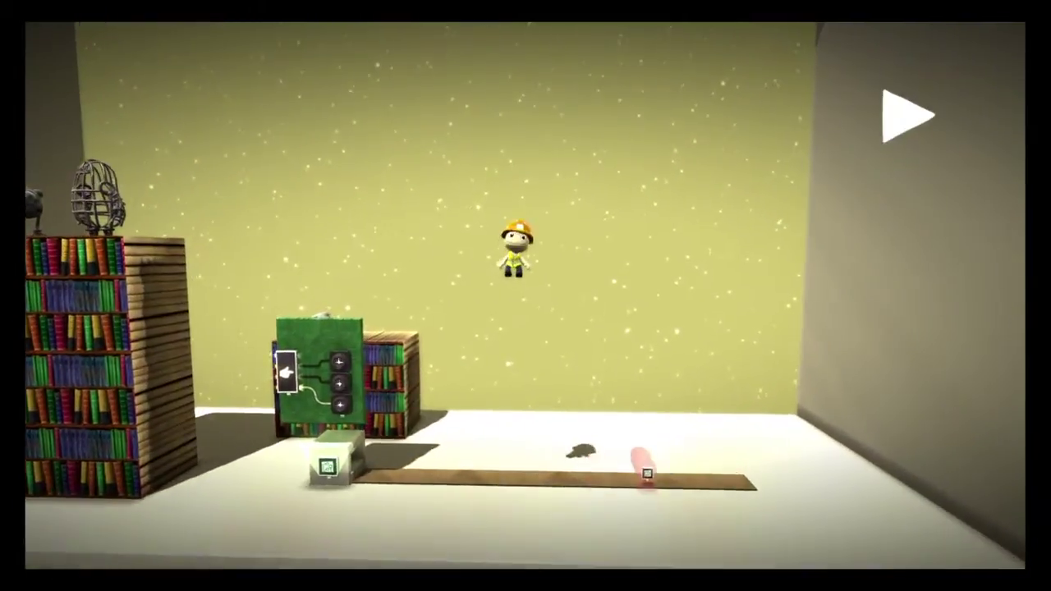
- Place a square piece of hologram material in the empty space above the floor
key(Return)
key(Return)
key(Down)
key(Down)
key(Right)
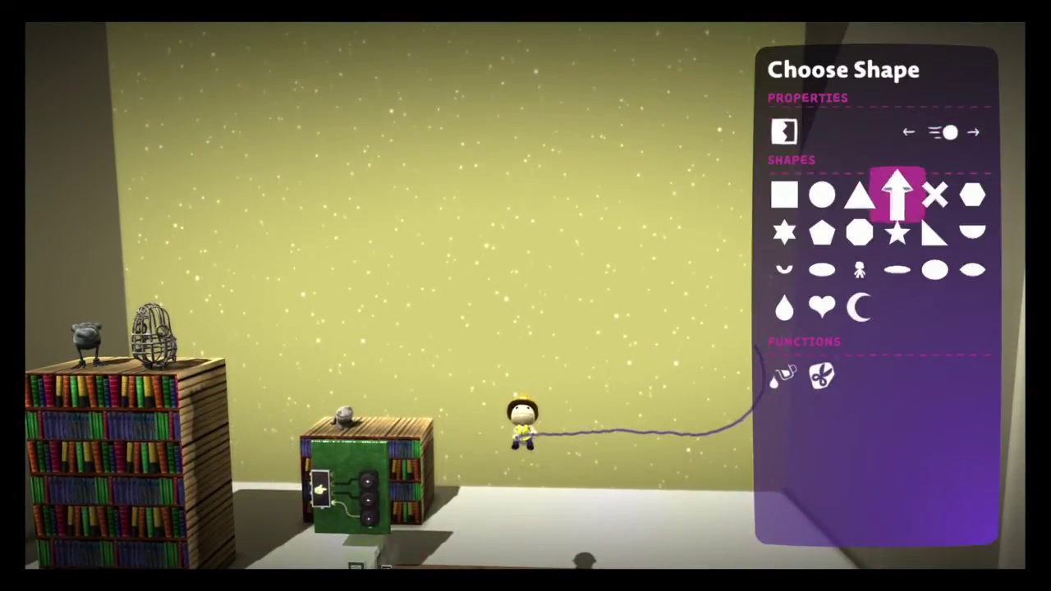
key(Return)
key(Return)
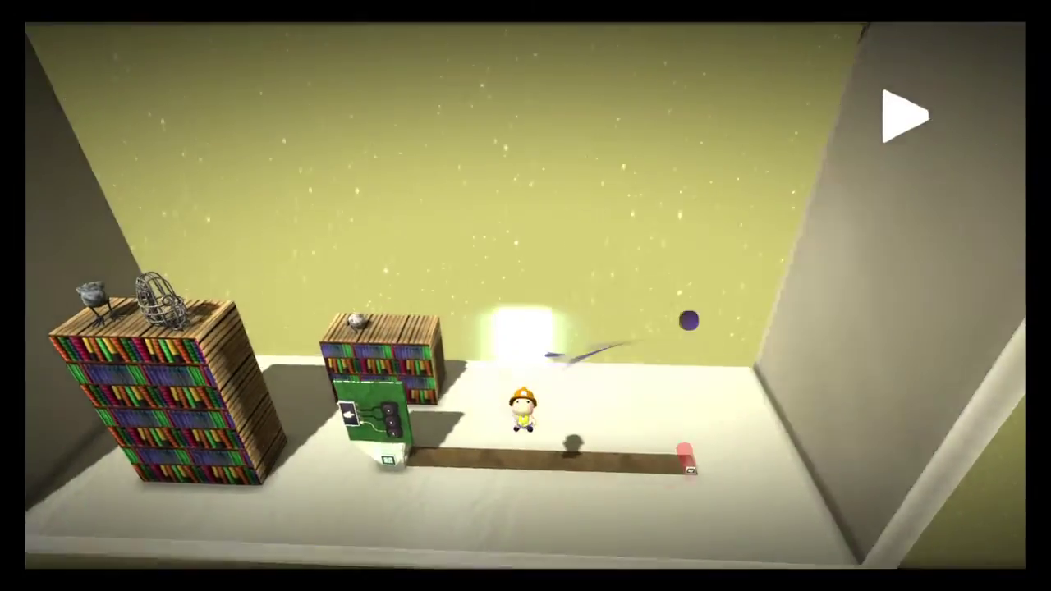
- Lower the brightness of the new square hologram in its settings
key(Escape)
key(Return)
key(Down)
key(Down)
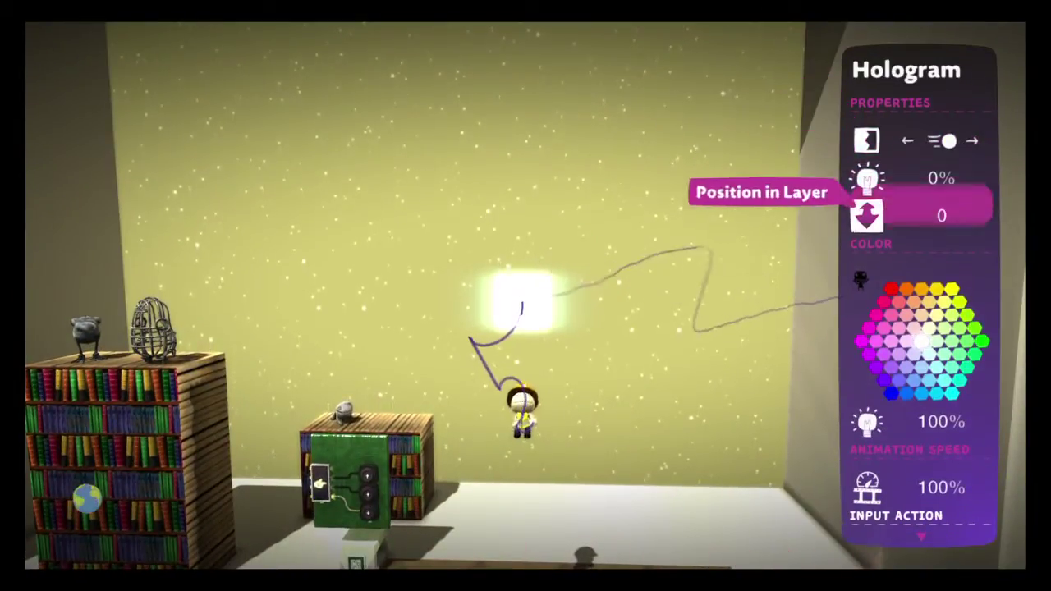
key(Down)
key(Down)
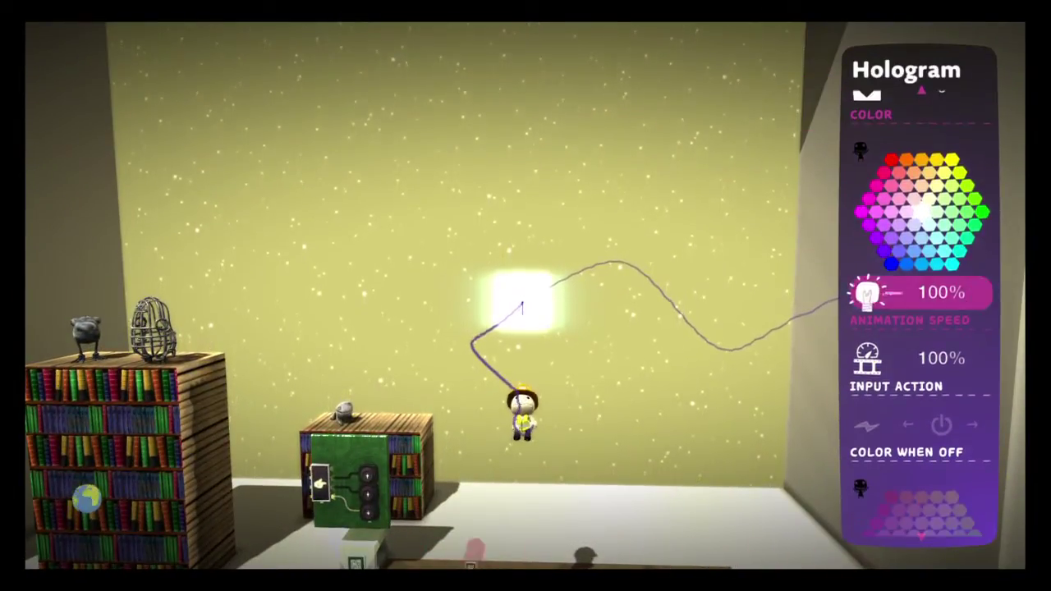
key(Escape)
- Place a Broadcast Microchip from Logic Containers / Controllers on the hologram and open its circuit board
key(Return)
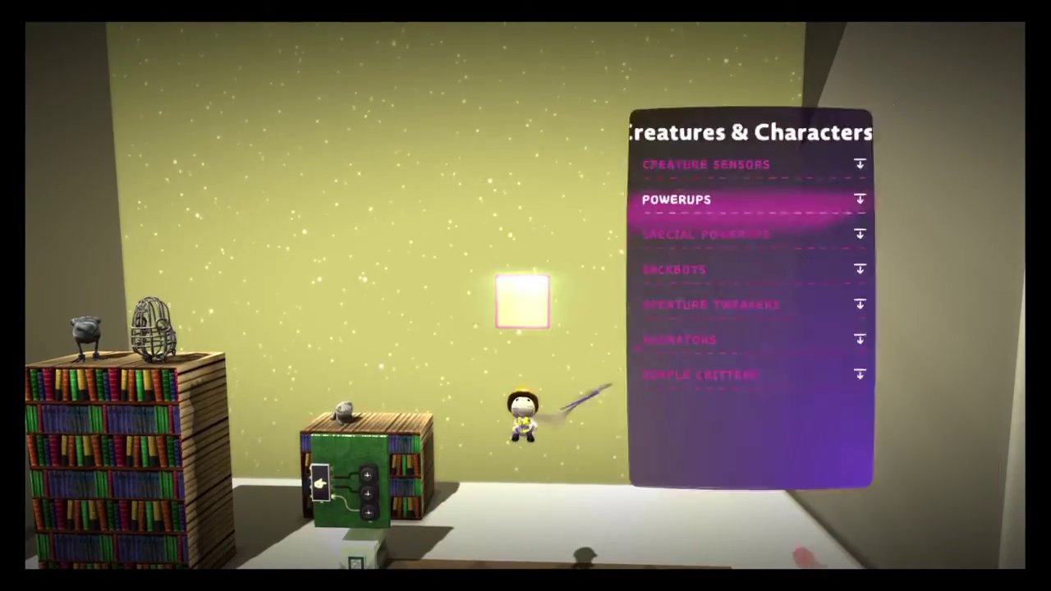
key(Right)
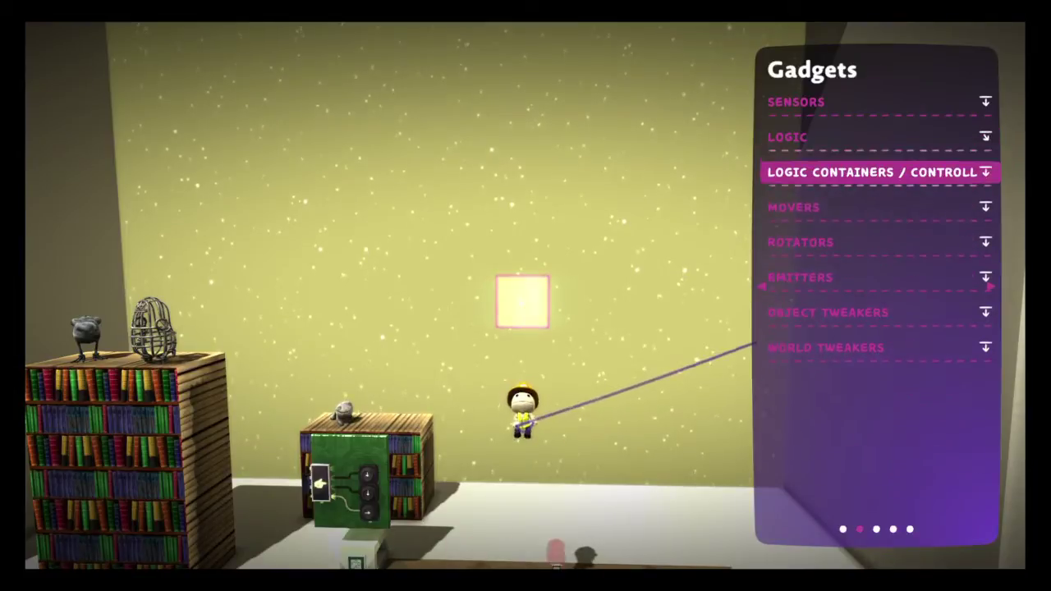
key(Return)
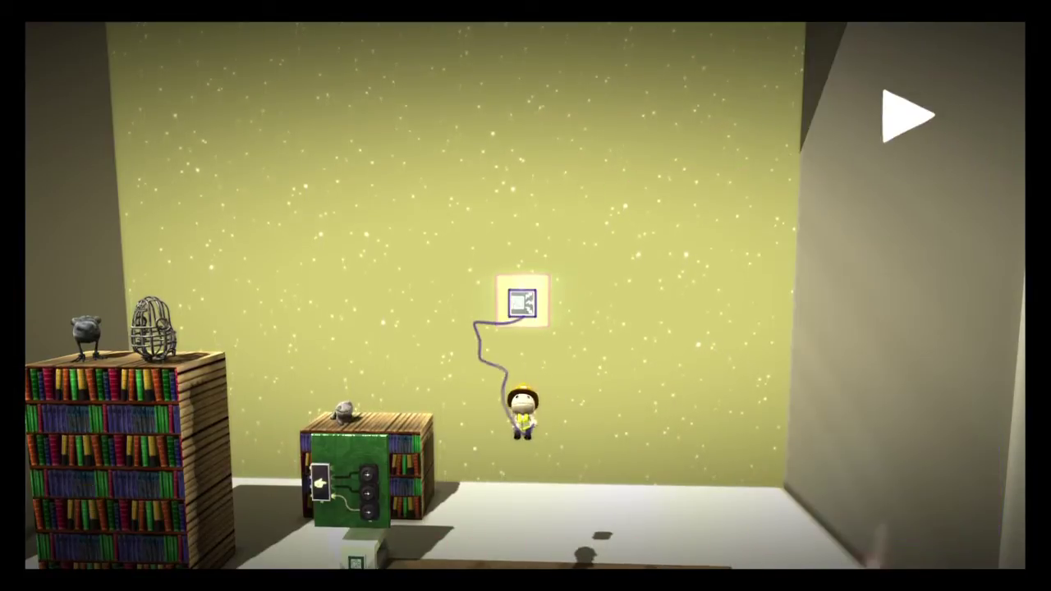
key(Escape)
key(Escape)
key(Return)
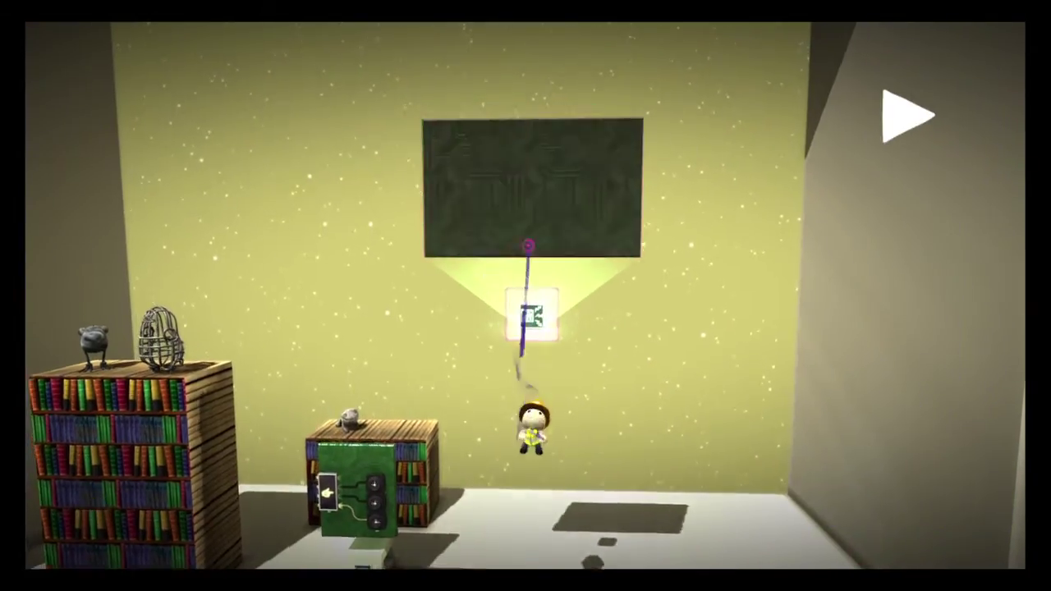
- Enlarge the Broadcast Microchip's circuit board to make room for more components
key(Return)
scroll(530, 247, up, 10)
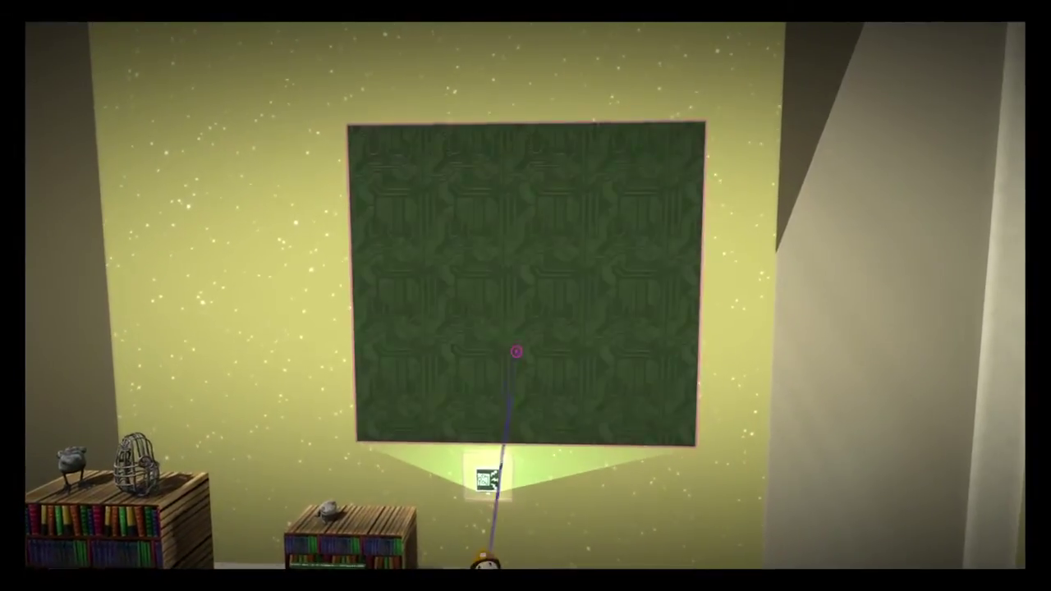
scroll(516, 352, down, 5)
- Set the Broadcast Microchip's Broadcast Targets to Creatures
click(526, 306)
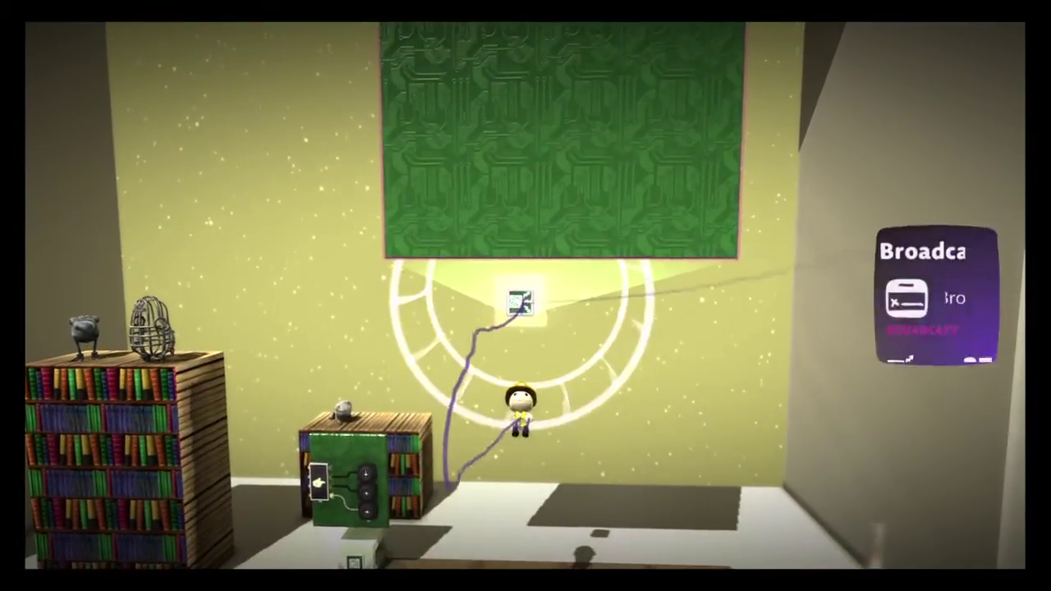
key(Down)
key(Right)
key(Right)
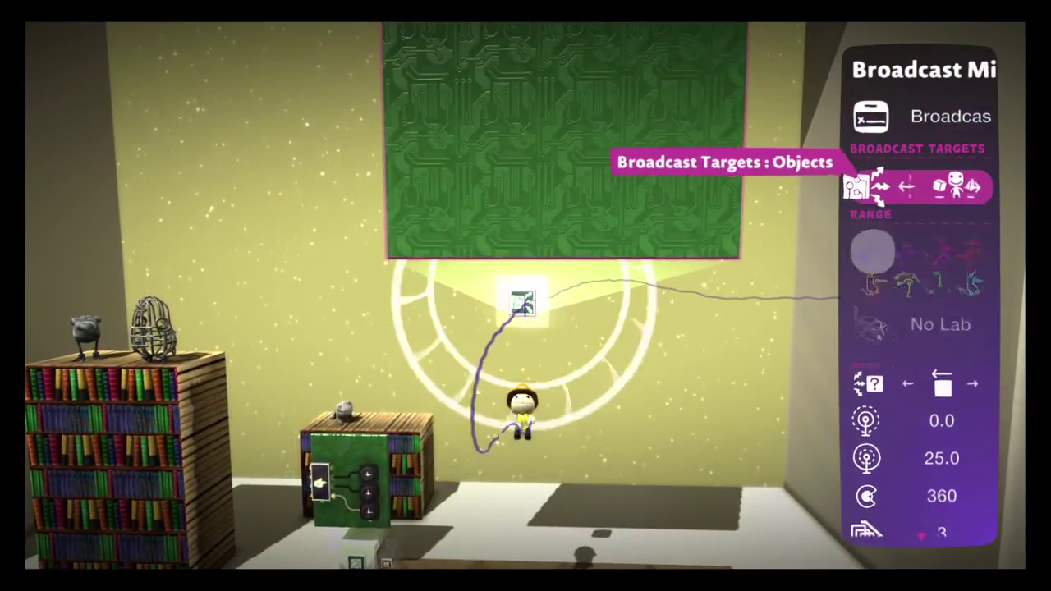
key(Left)
key(Right)
key(Right)
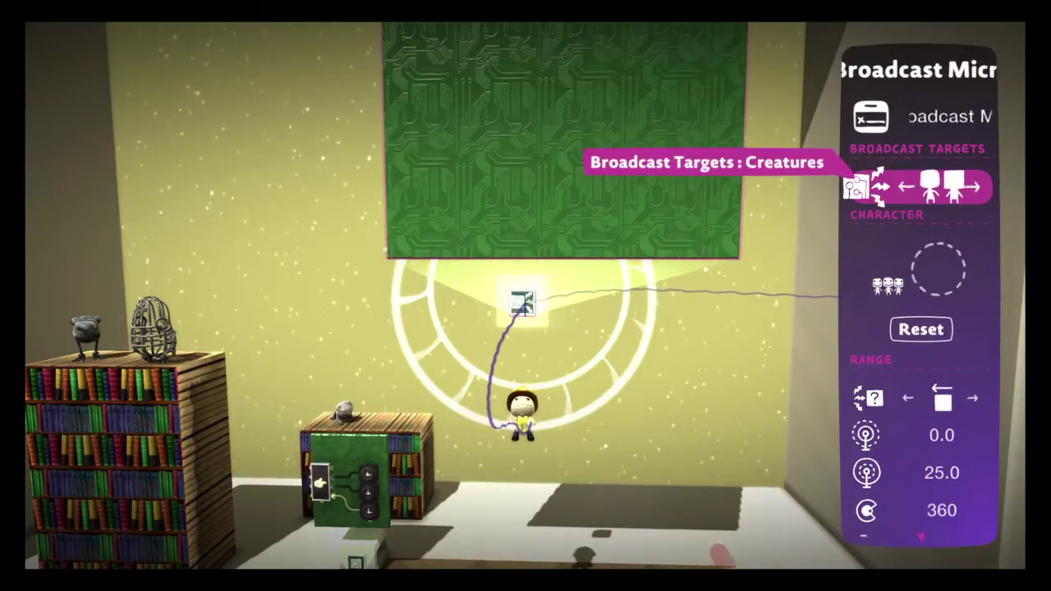
- Set the microchip to broadcast to All in Range with an infinite Maximum Detection Range
key(Down)
key(Down)
key(Down)
key(Up)
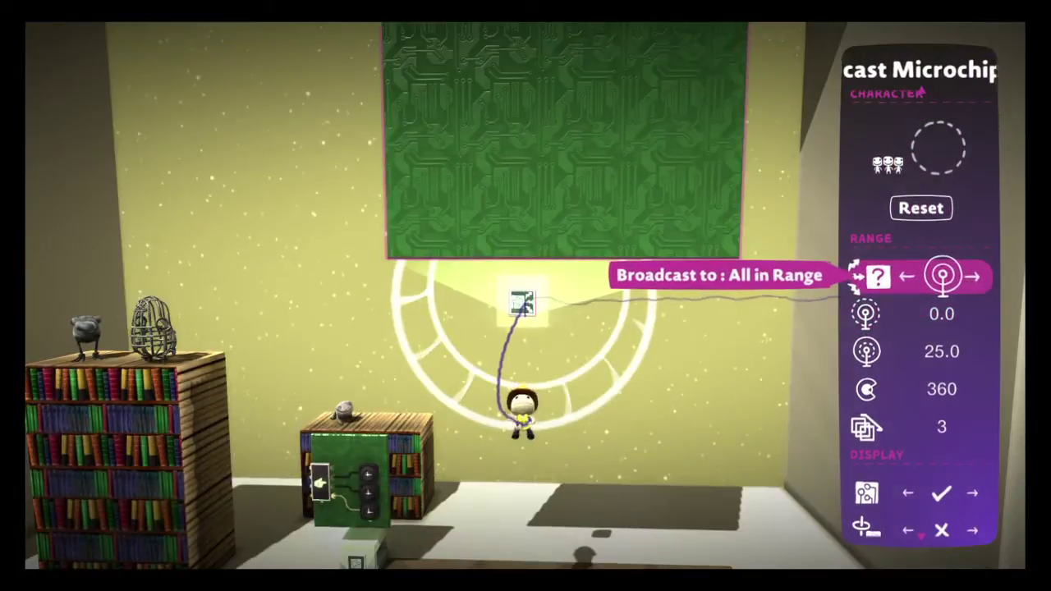
key(Down)
key(Down)
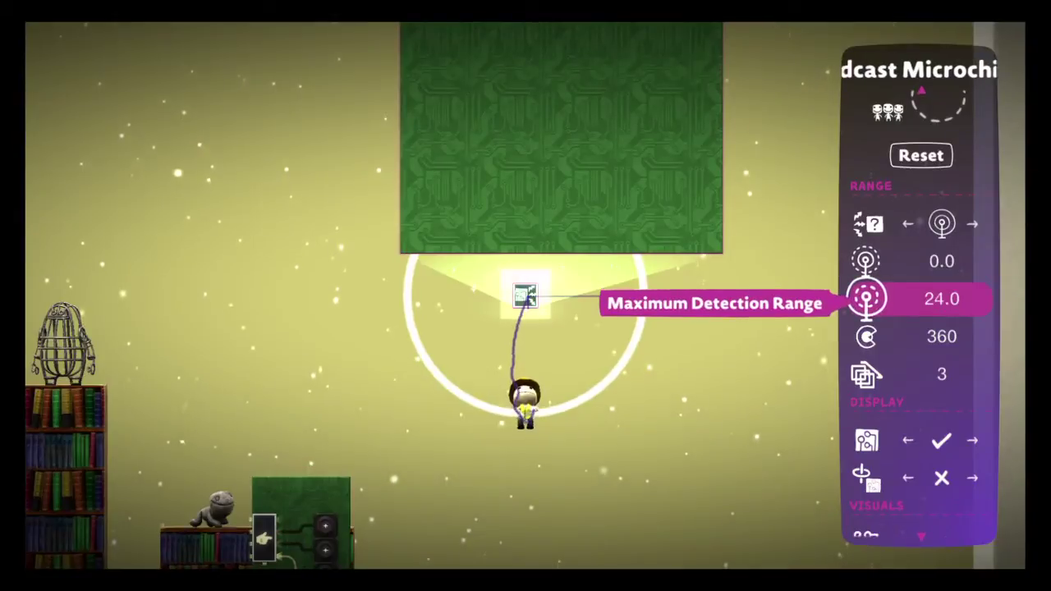
key(Right)
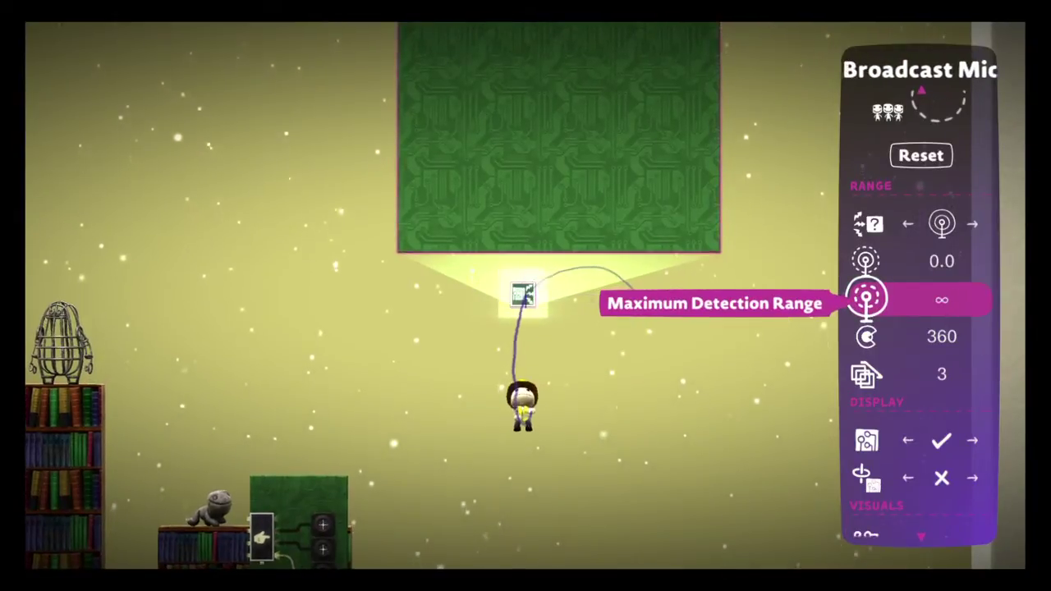
key(Up)
key(Down)
- Set the Broadcast Microchip's Layer Range to 16 and close its settings
key(Down)
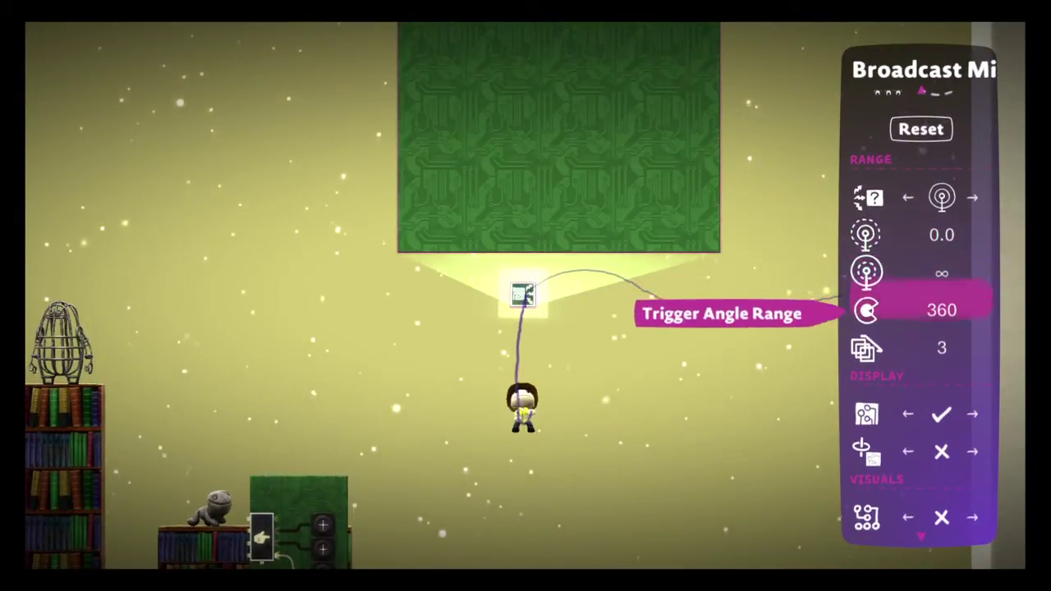
key(Down)
key(Right)
key(Right)
key(Right)
key(Right)
key(Right)
key(Right)
key(Right)
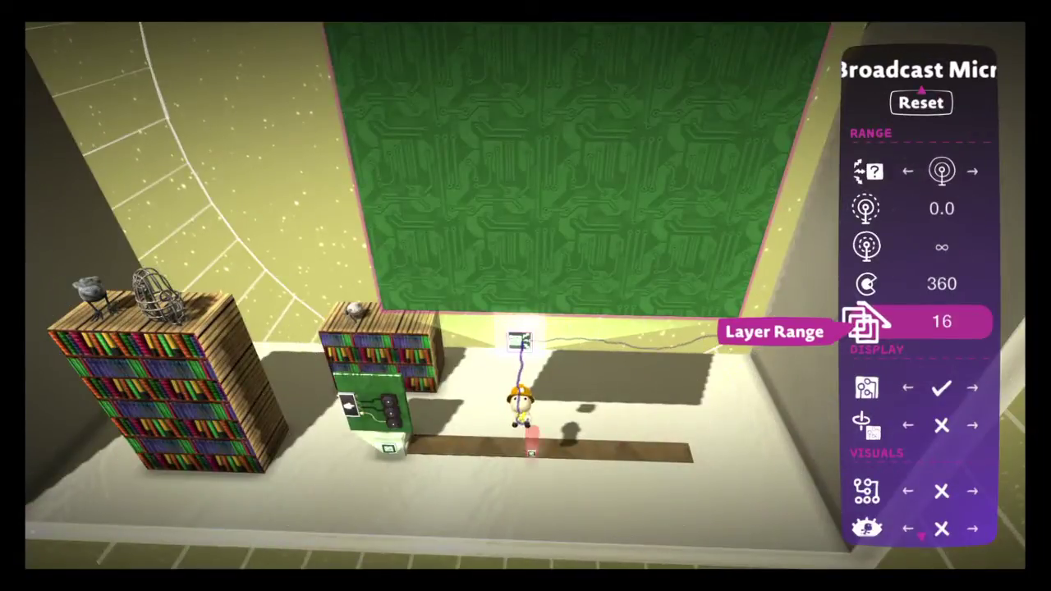
key(Down)
key(Down)
key(Down)
key(Down)
key(Down)
key(Escape)
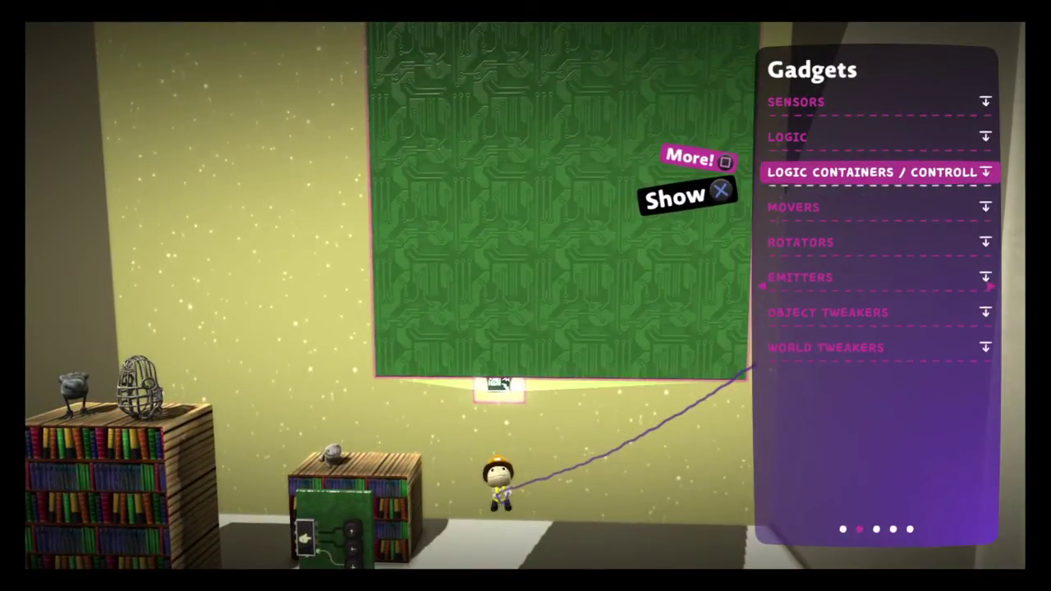
- Place three Impact Sensors in a vertical column on the Broadcast Microchip's circuit board
key(Up)
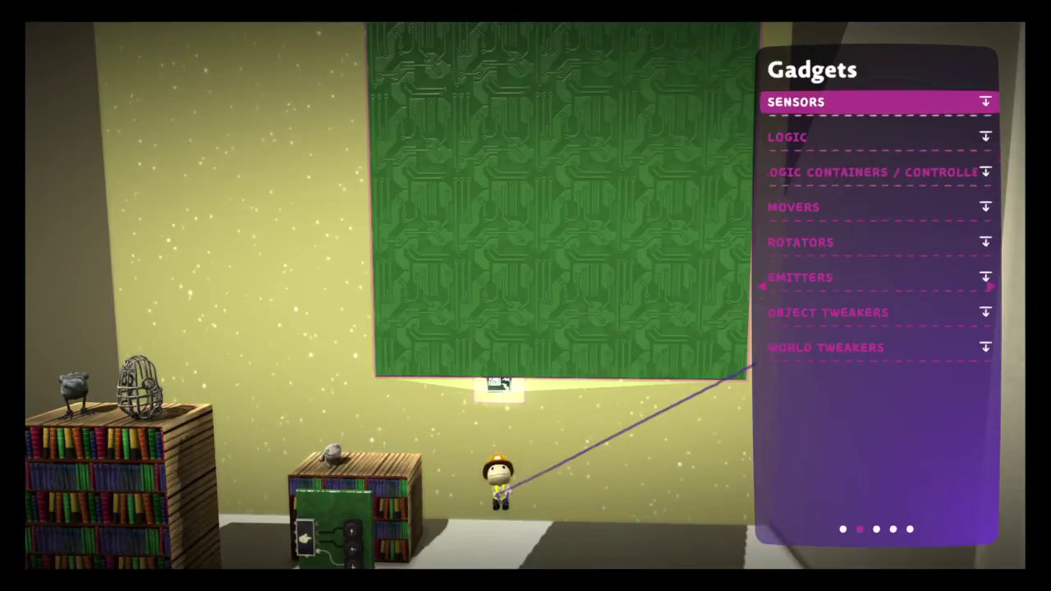
key(Return)
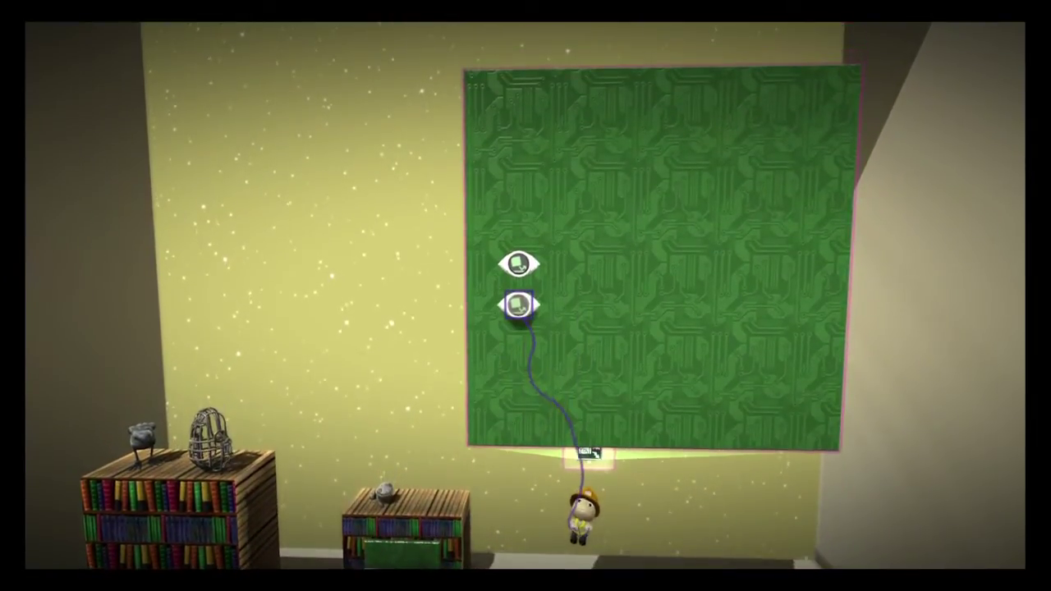
key(Return)
key(Escape)
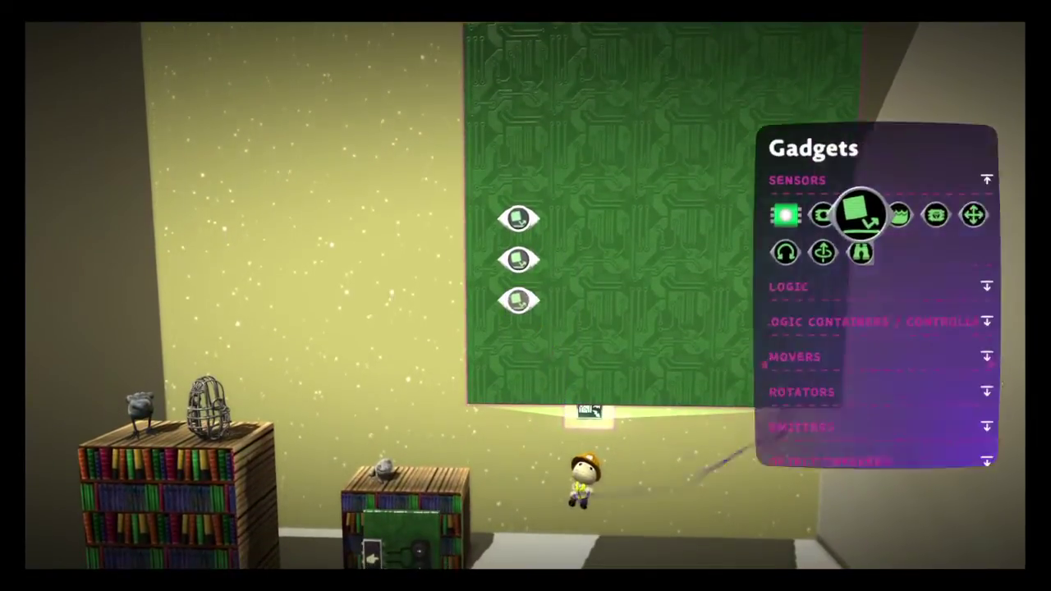
key(Escape)
key(Escape)
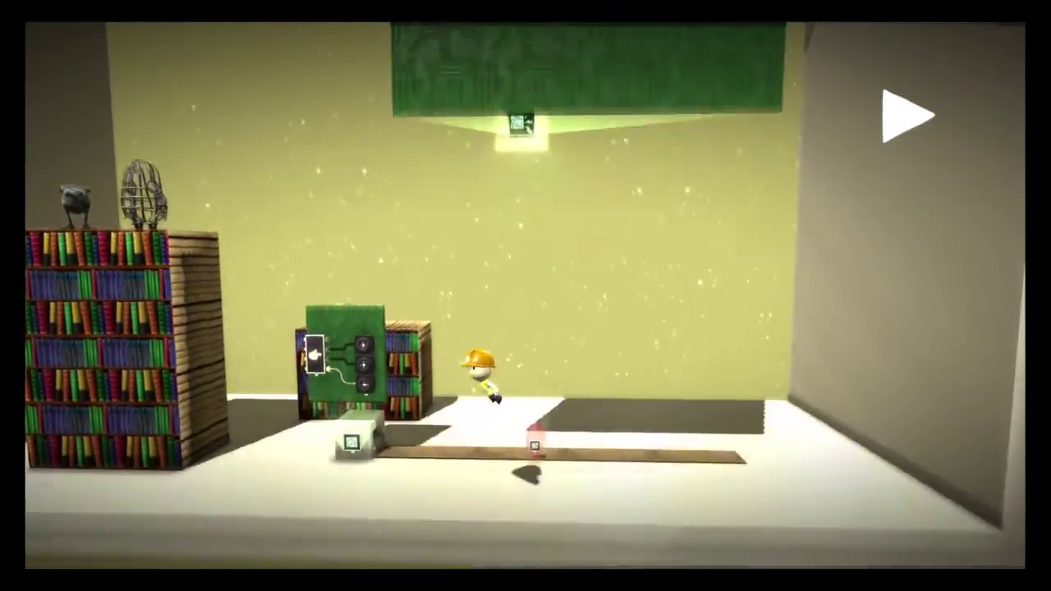
key(Up)
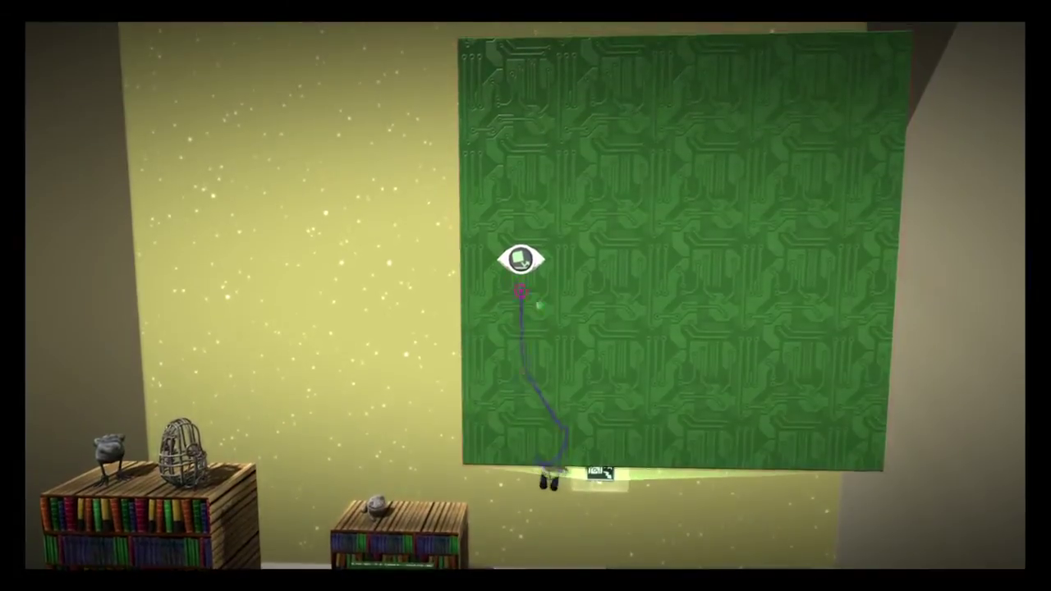
- Turn on the Impact Sensor's Include Rigid Connections and the overlapping-squares trigger option, keeping a 360 Trigger Angle Range
click(521, 259)
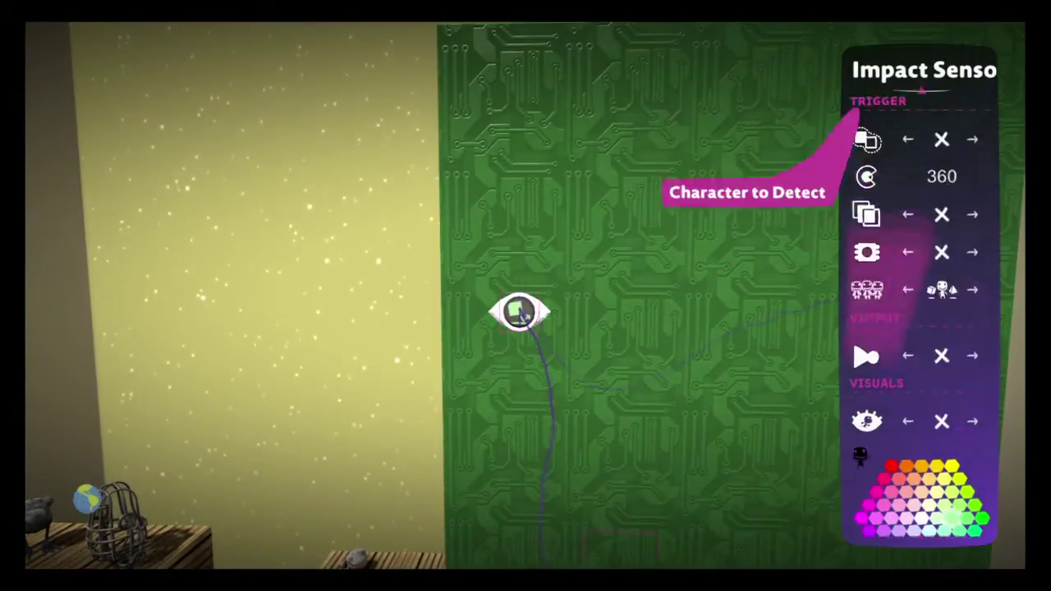
key(Down)
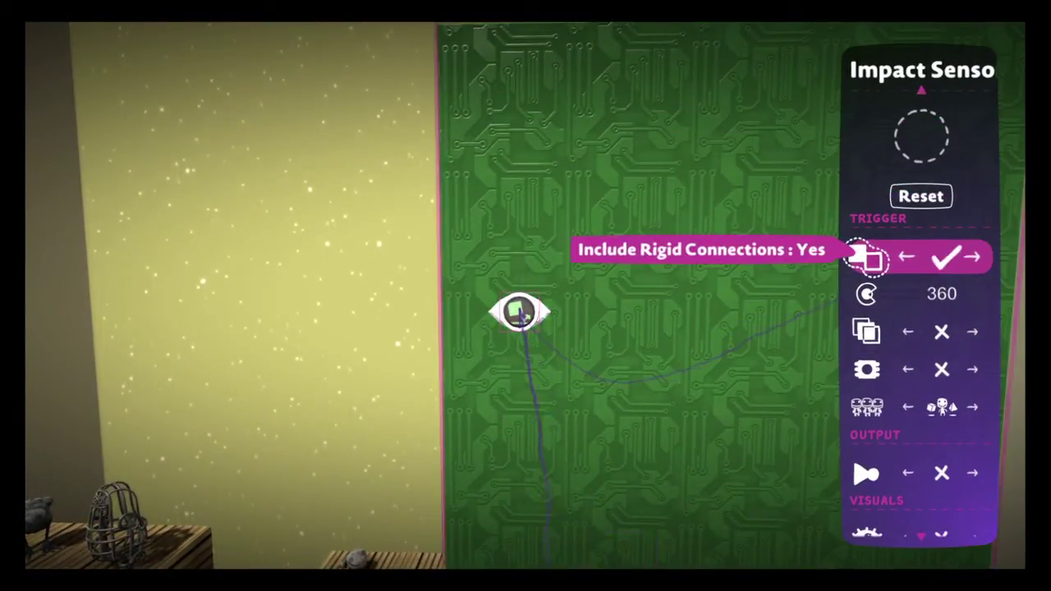
key(Down)
key(Down)
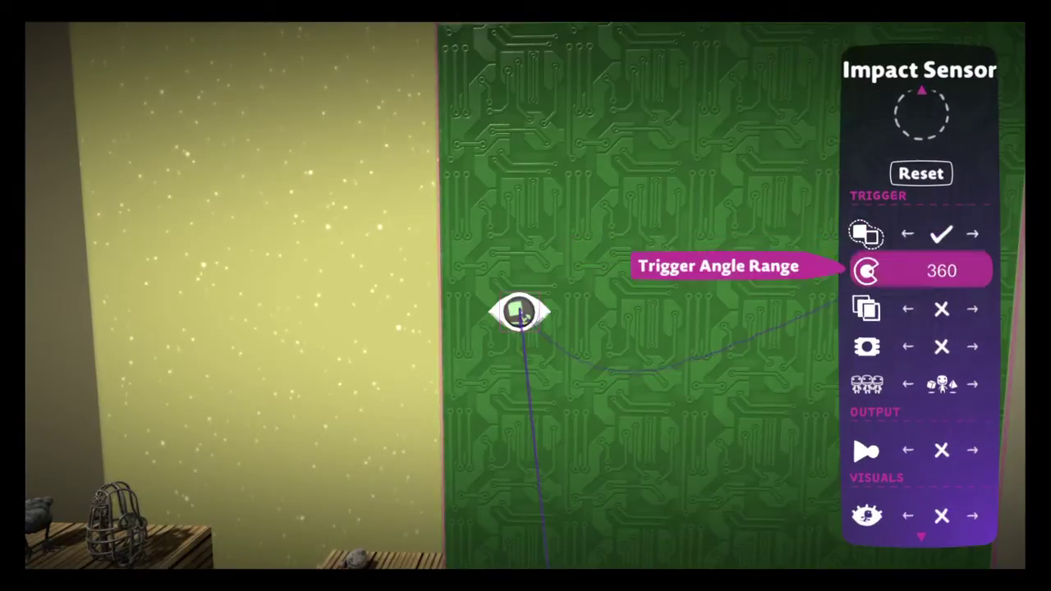
key(Right)
key(Down)
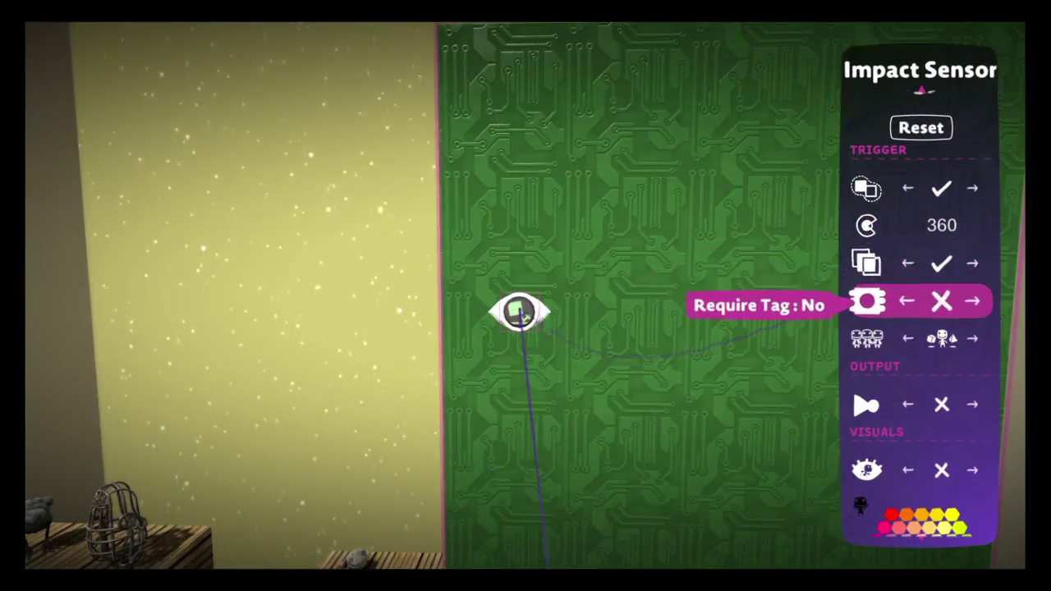
- Set the Impact Sensor's Require Tag option to Yes and close its settings
key(Right)
key(Down)
key(Up)
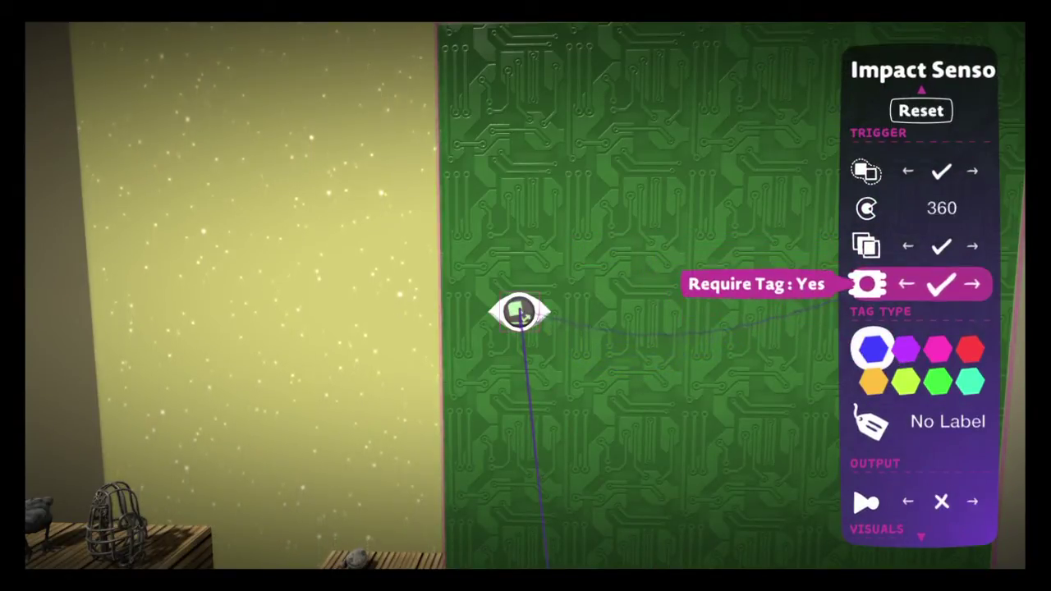
key(Down)
key(Escape)
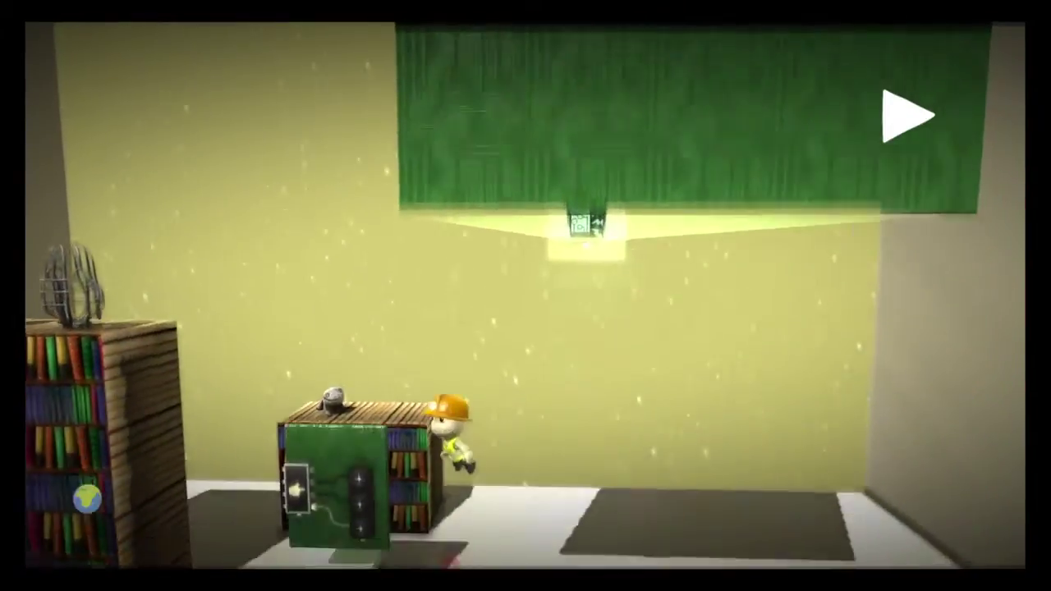
- Go down to the red-glowing gadget on the white floor and examine it
key(Right)
key(Down)
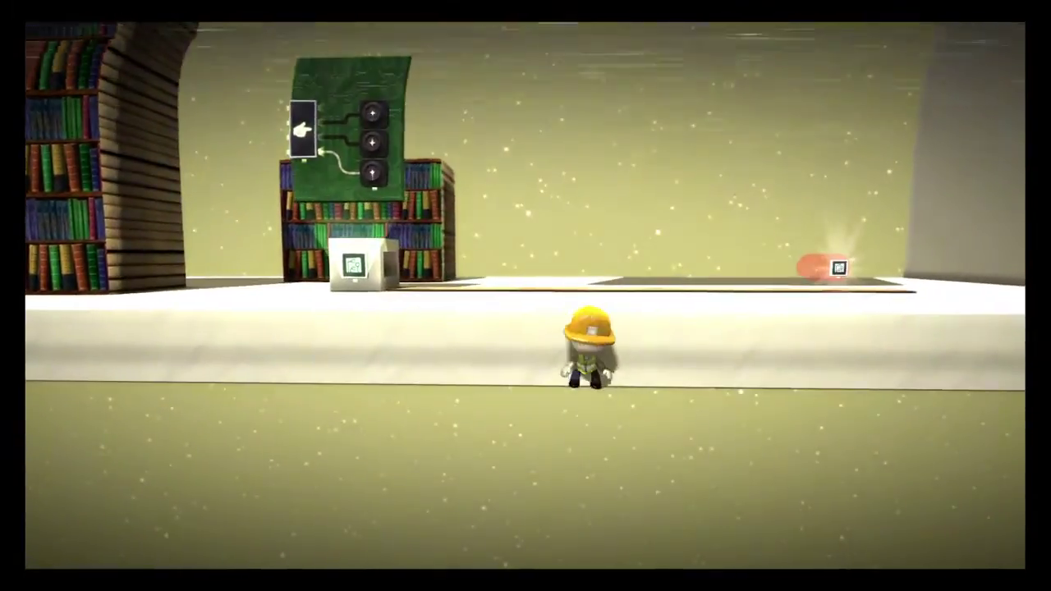
key(Escape)
key(Right)
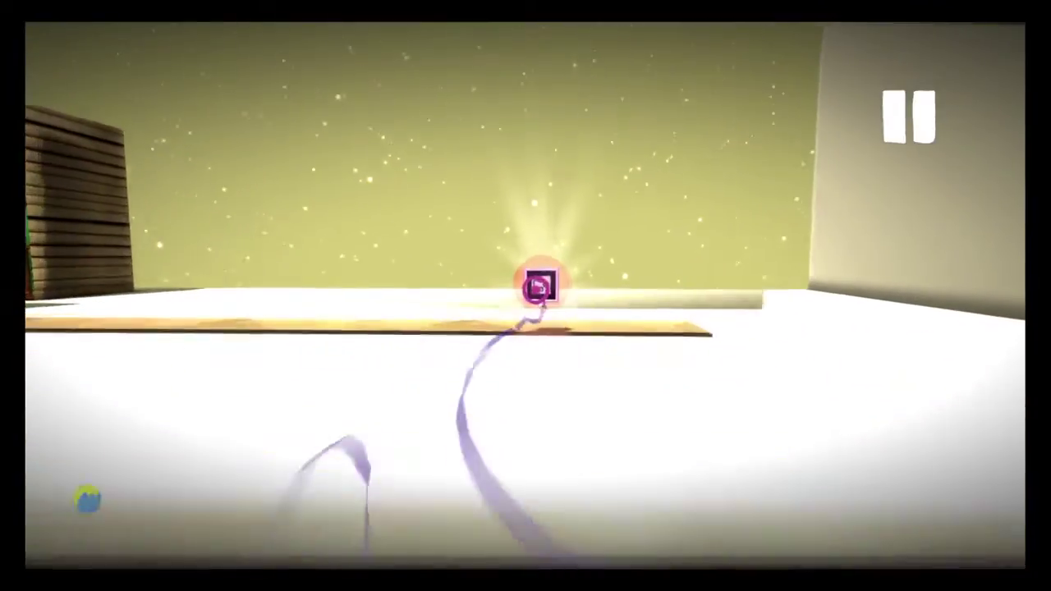
click(538, 287)
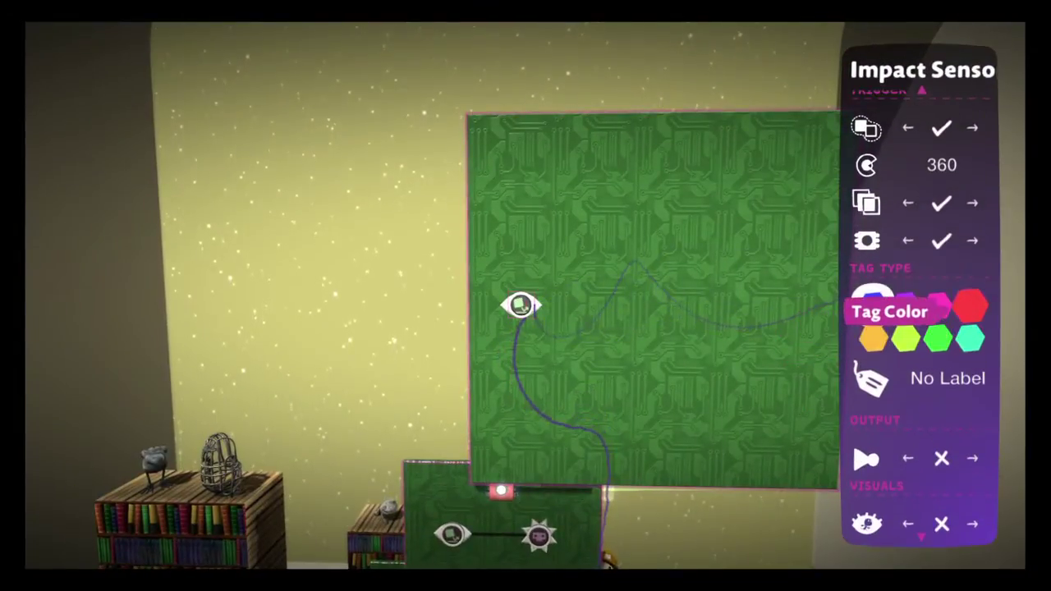
- Set the Impact Sensor's Tag Color to yellow-green
key(Down)
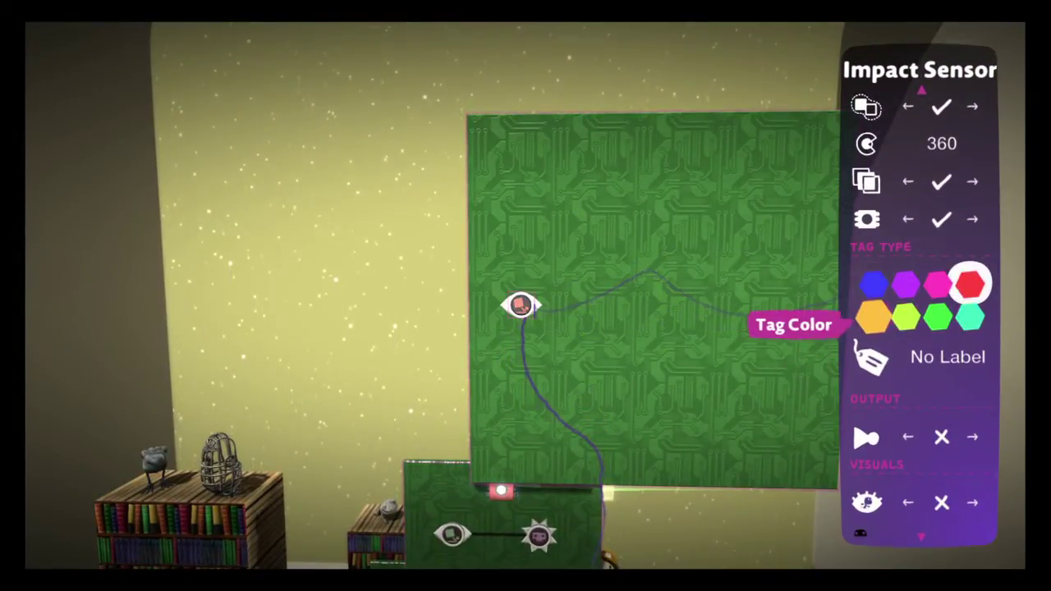
key(Escape)
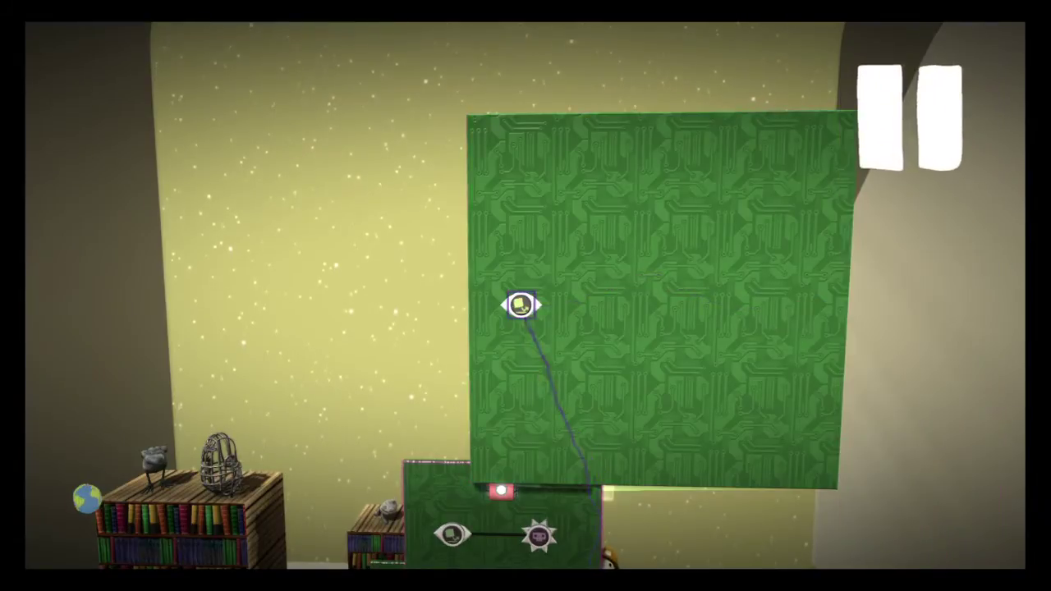
- Review the Impact Sensor's trigger, tag and output settings
key(Return)
key(Up)
key(Up)
key(Up)
key(Up)
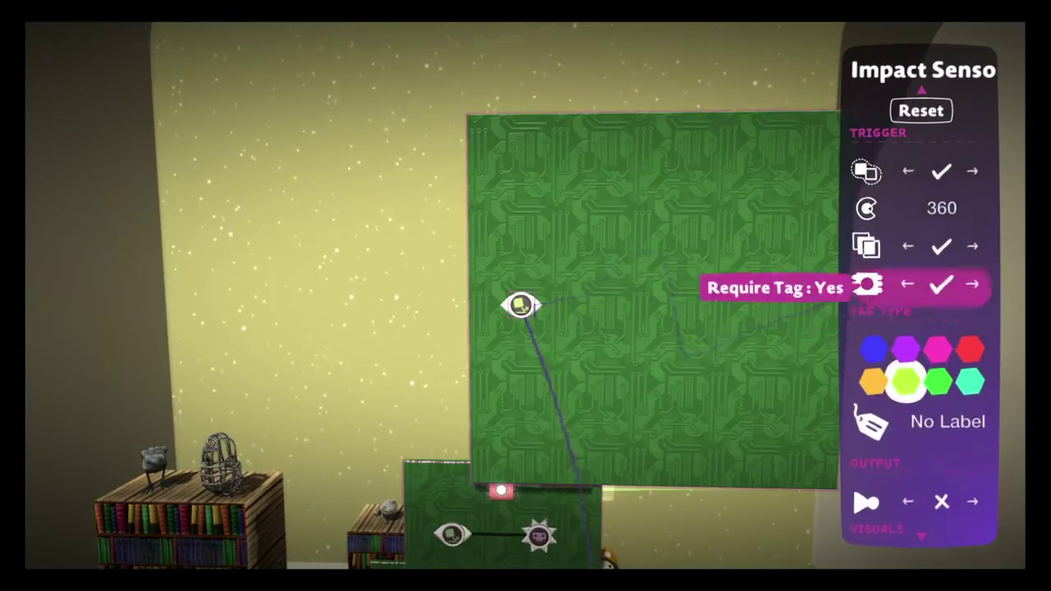
key(Down)
key(Down)
key(Down)
key(Down)
key(Down)
key(Down)
key(Down)
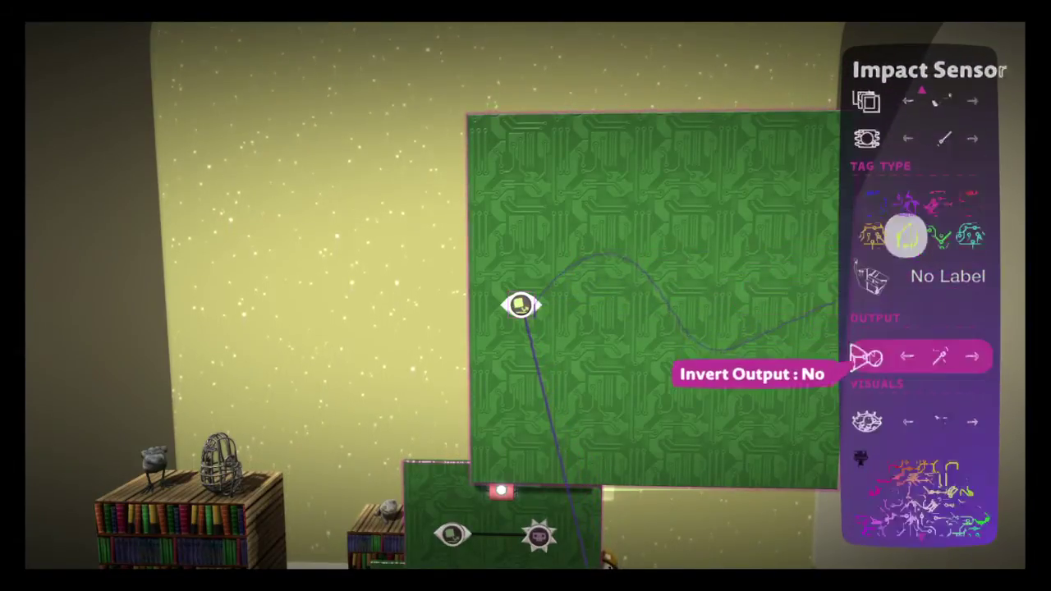
key(Escape)
- Look through the Sensors, Logic Containers / Controllers and Movers gadget categories
key(p)
key(Return)
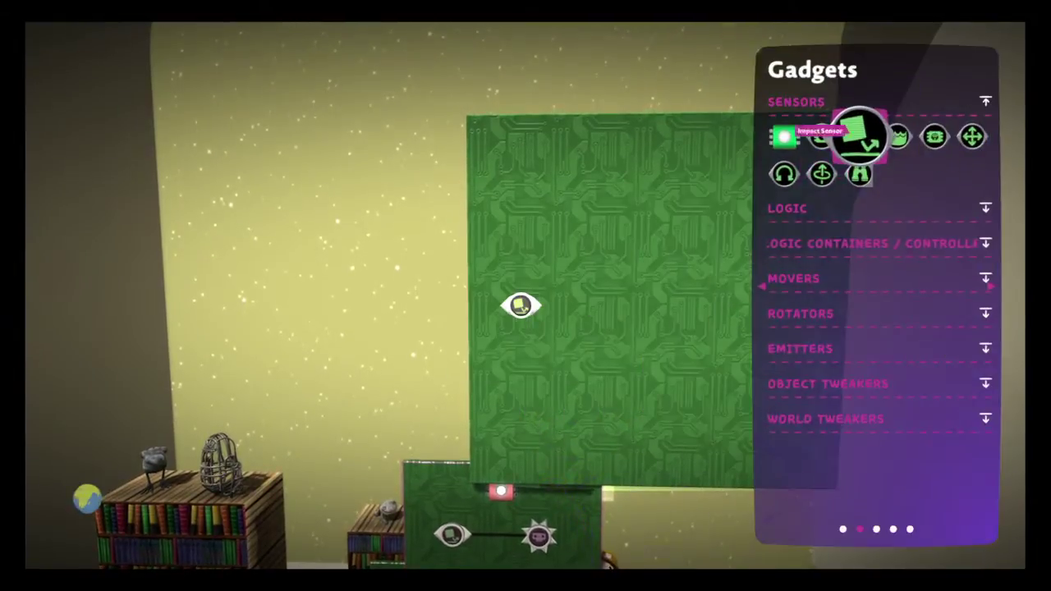
key(Up)
key(Down)
key(Down)
key(Return)
key(Down)
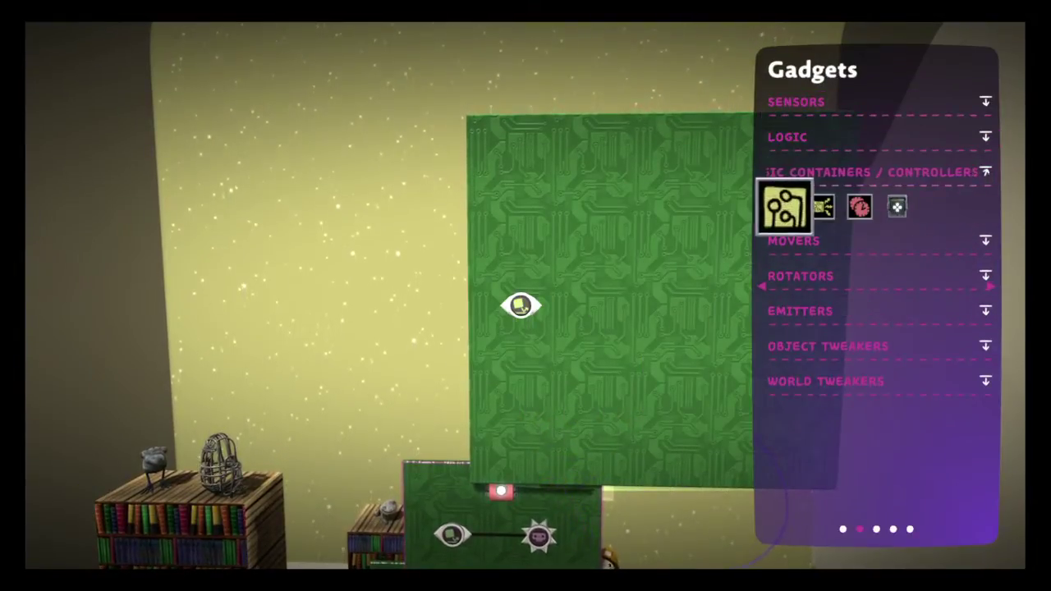
key(Up)
key(Return)
key(Down)
key(Return)
key(Down)
key(Up)
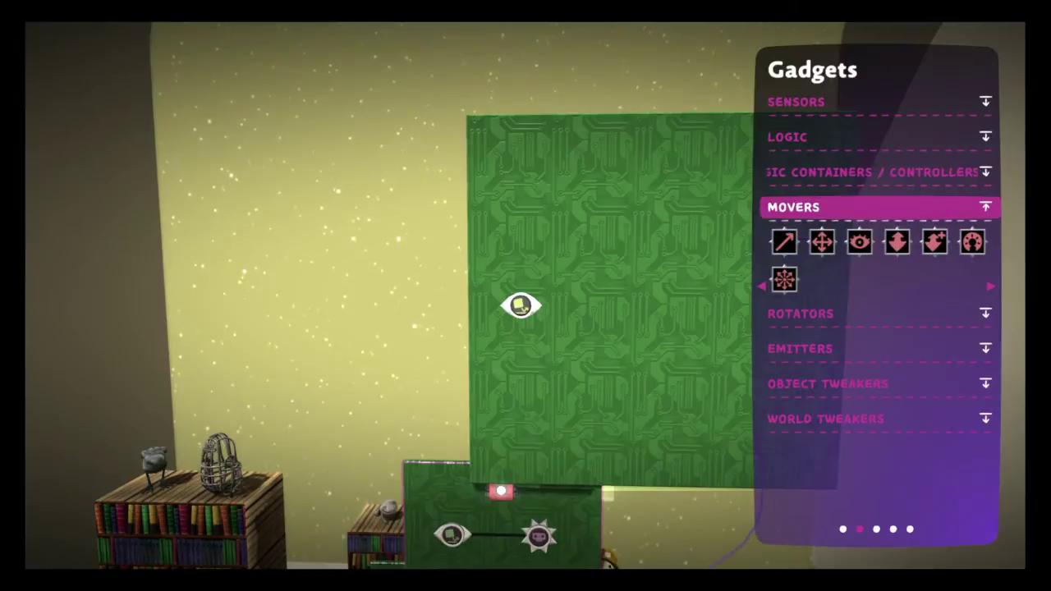
- Place a Timer from the Logic gadgets beside the Impact Sensor on the circuit board
key(Up)
key(Up)
key(Return)
key(Down)
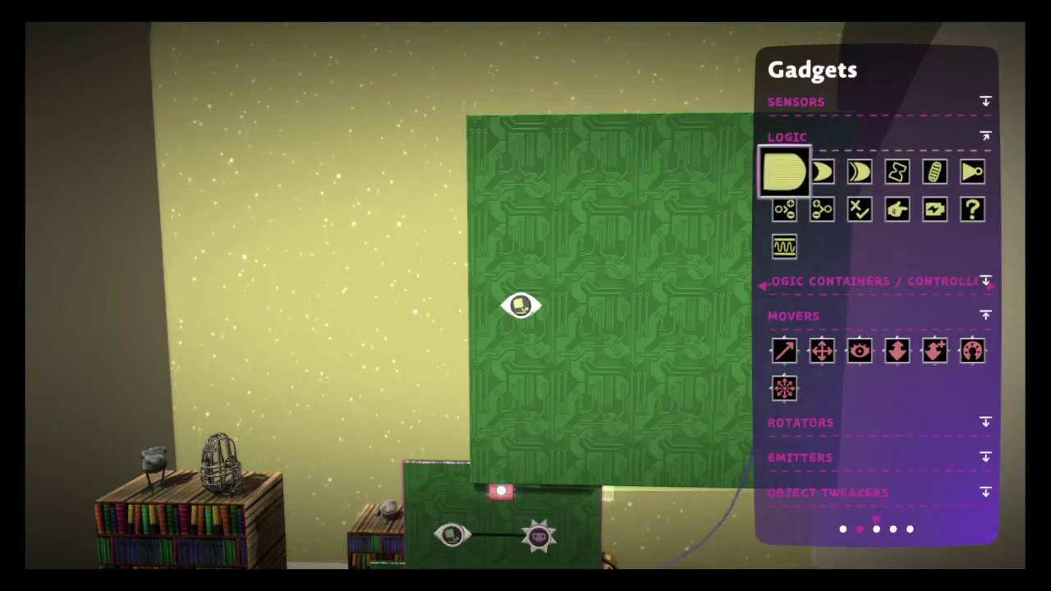
key(Down)
key(Return)
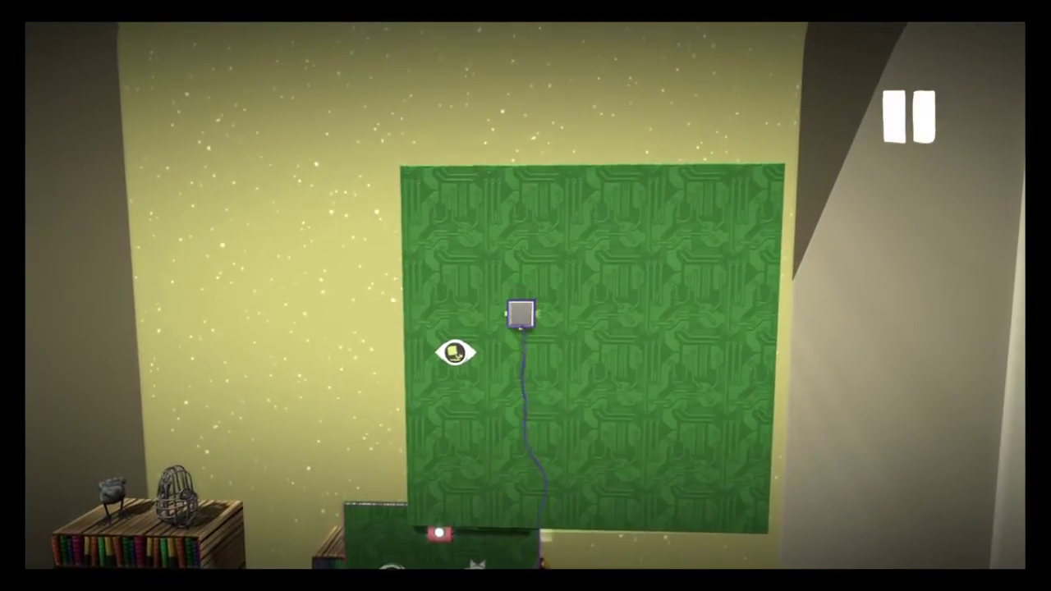
key(Return)
- Set the Timer's Target Time and Current Time to 0.1s and its Invert Output to Yes
key(Return)
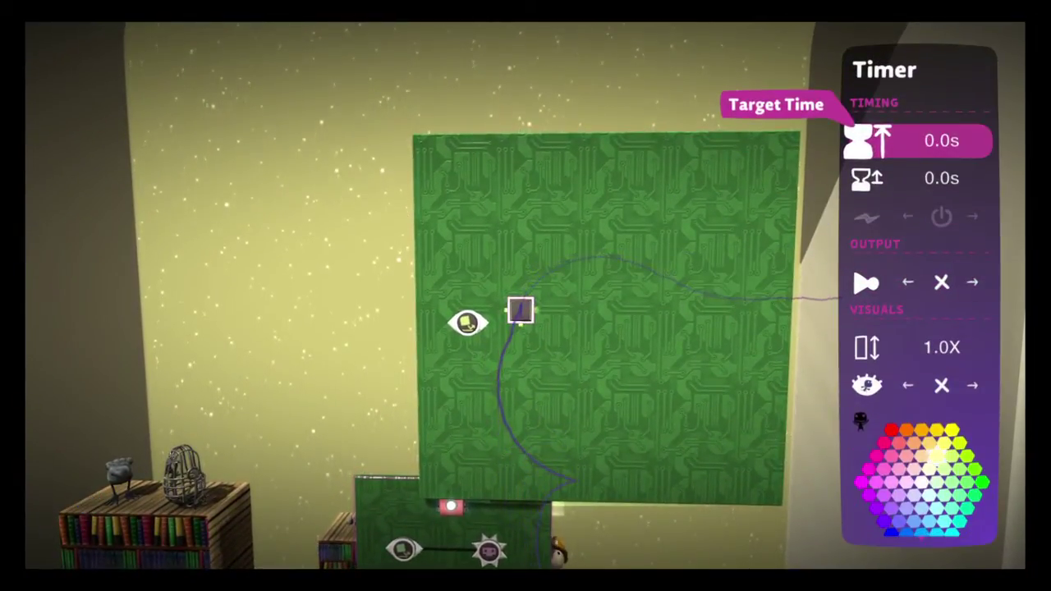
key(Down)
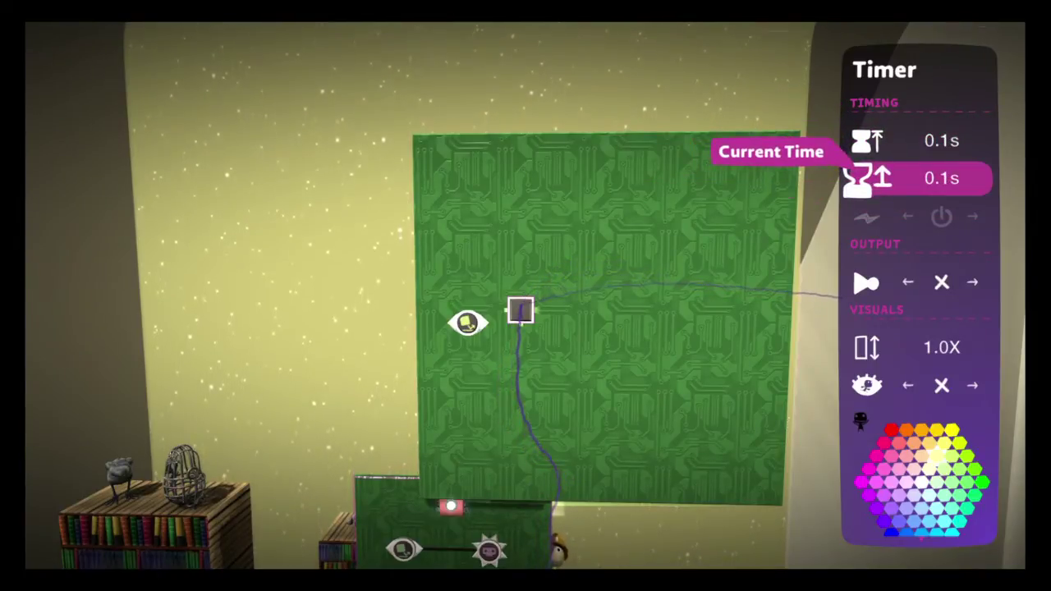
key(Down)
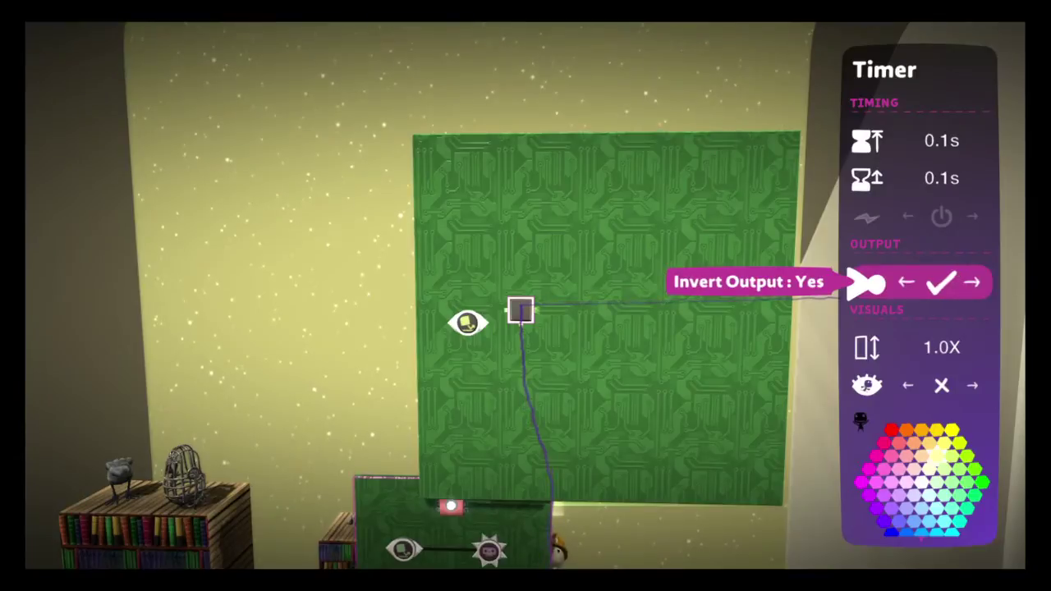
key(Escape)
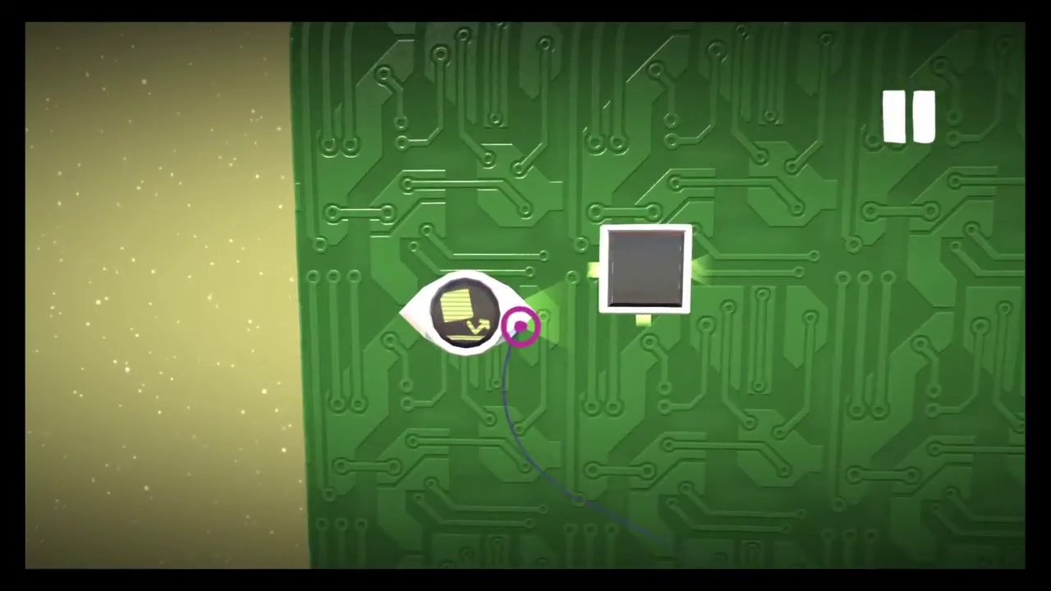
- Wire the Impact Sensor's output to the Timer's lower input and place a Microchip beside the Timer
drag(520, 326, 582, 312)
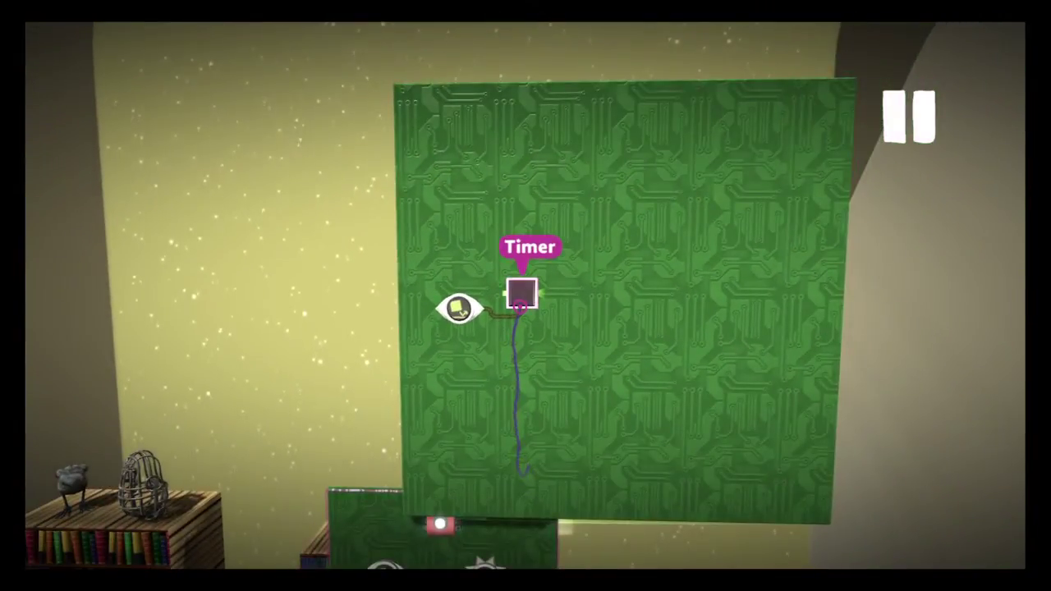
right_click(520, 306)
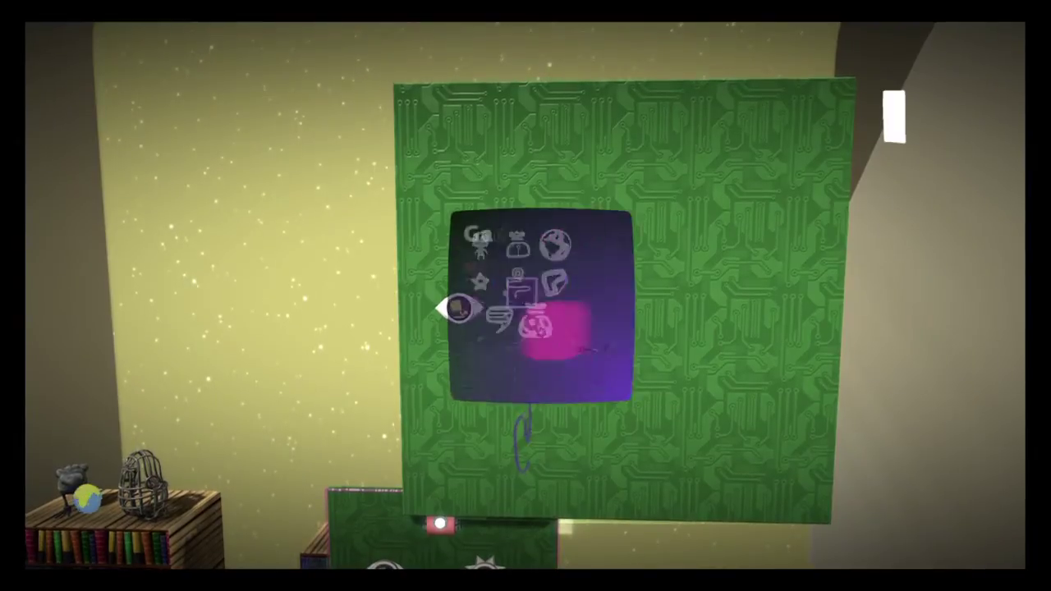
click(551, 329)
click(787, 137)
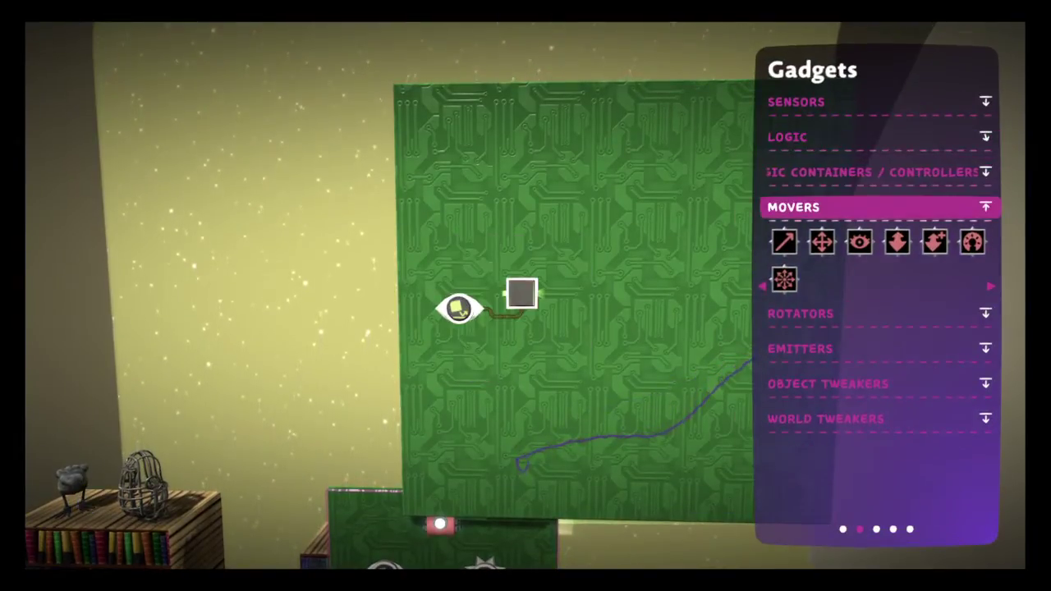
click(870, 171)
click(785, 207)
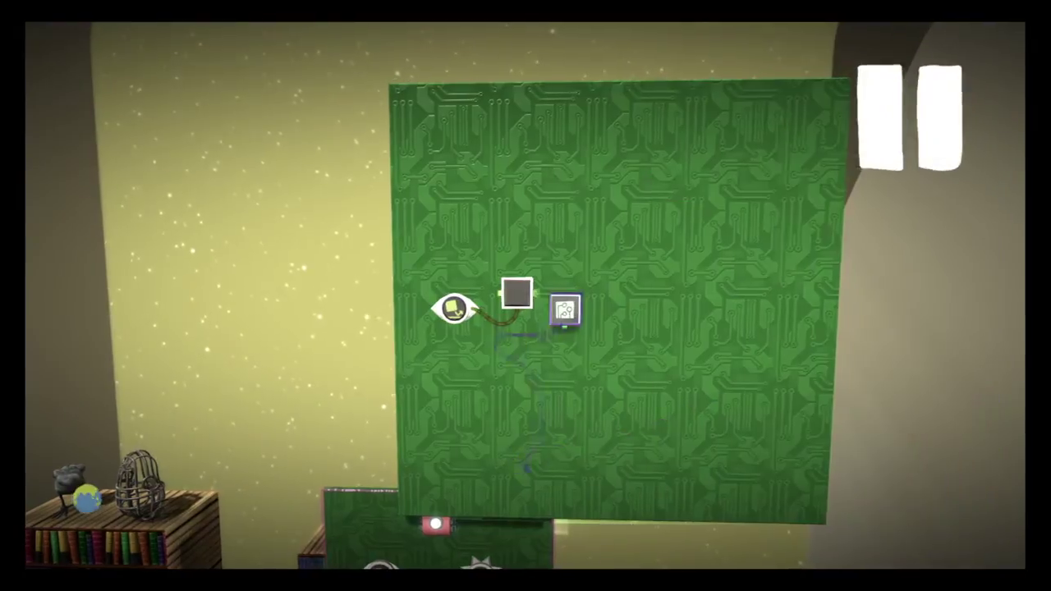
key(Escape)
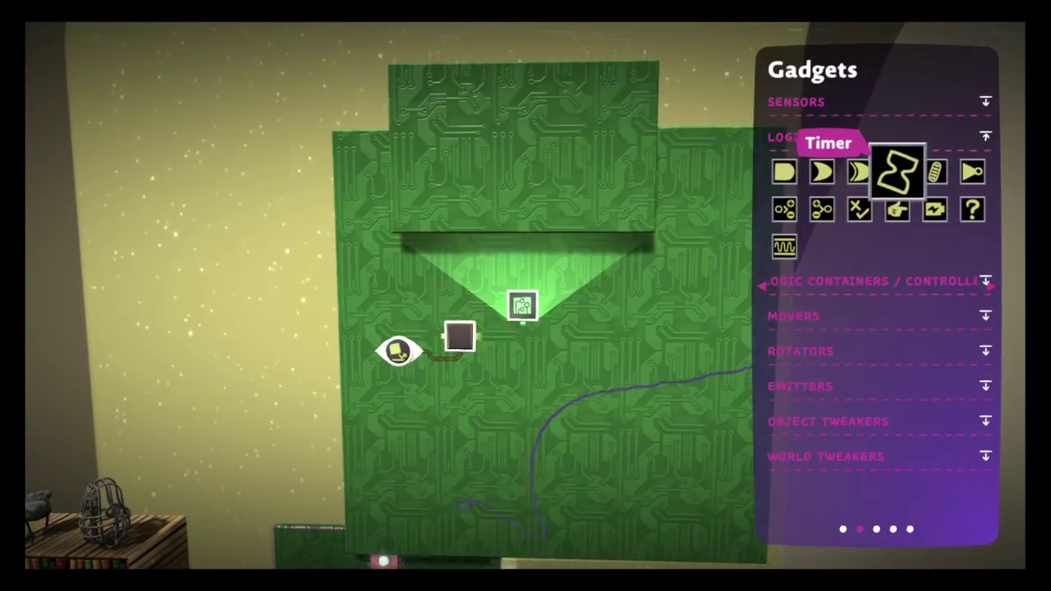
- Place a Battery on the Microchip's circuit board and set its Output to 20%
click(934, 209)
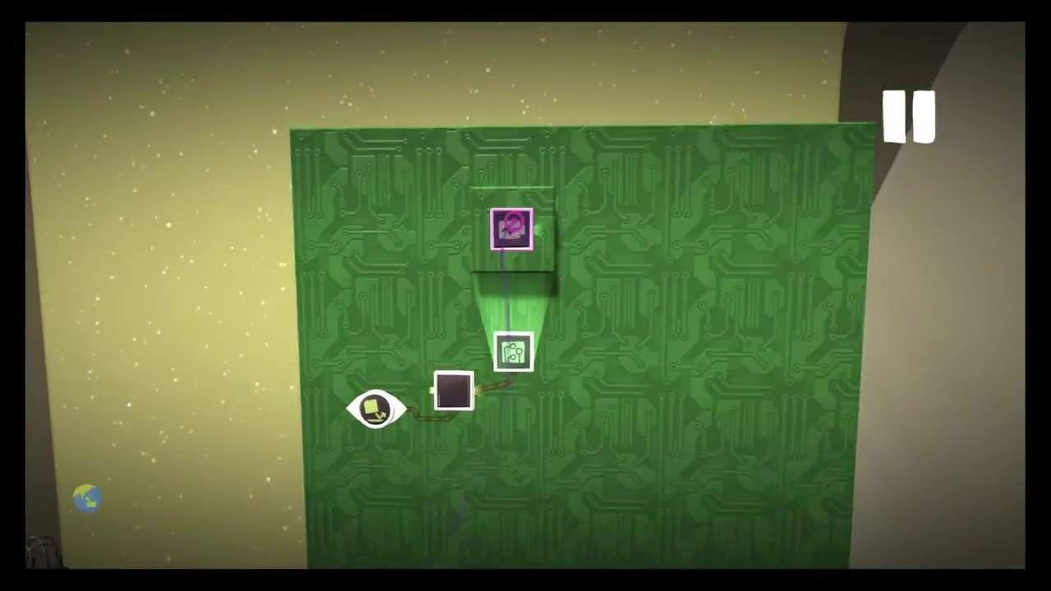
click(511, 229)
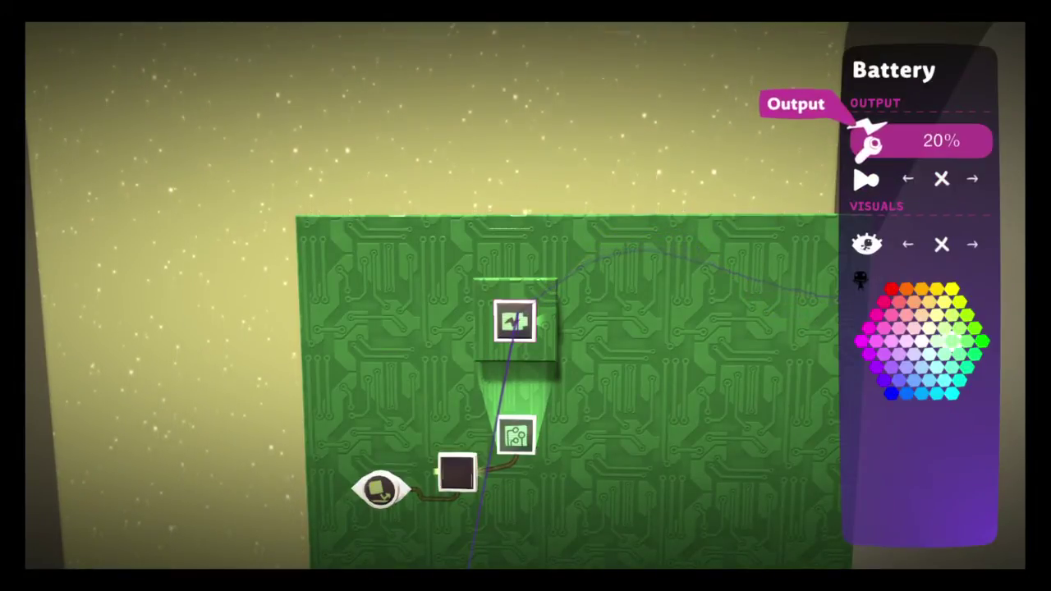
key(Escape)
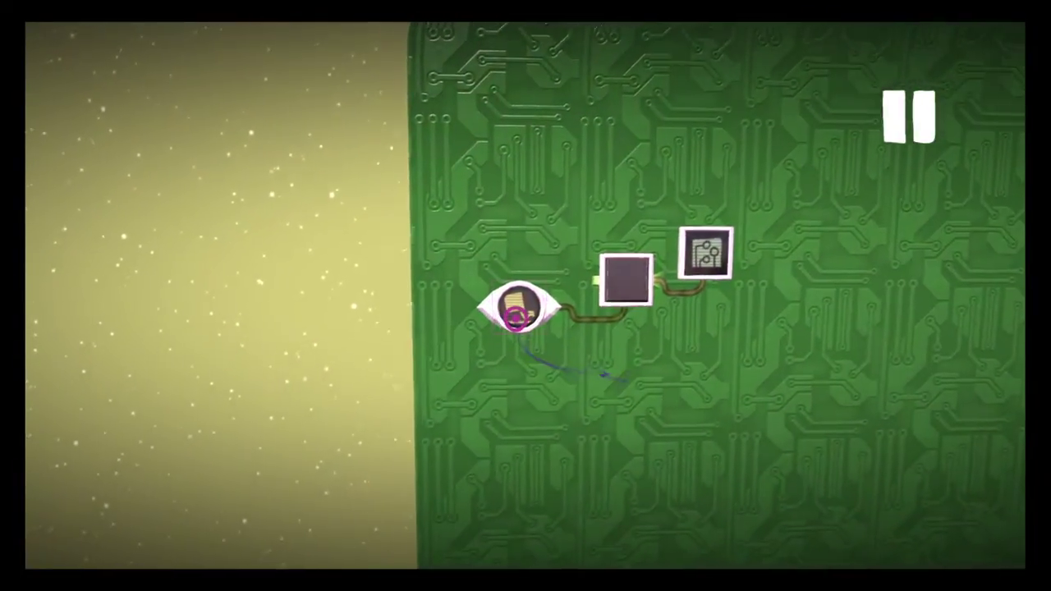
- Duplicate the wired Impact Sensor, Timer and Microchip group twice, stacking the copies into three rows
click(516, 319)
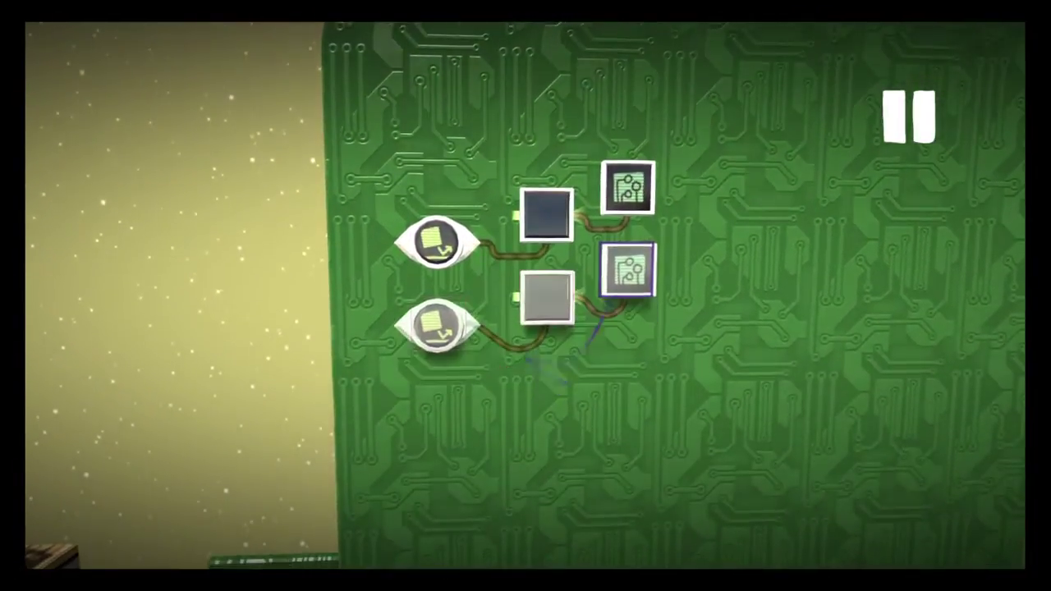
click(542, 362)
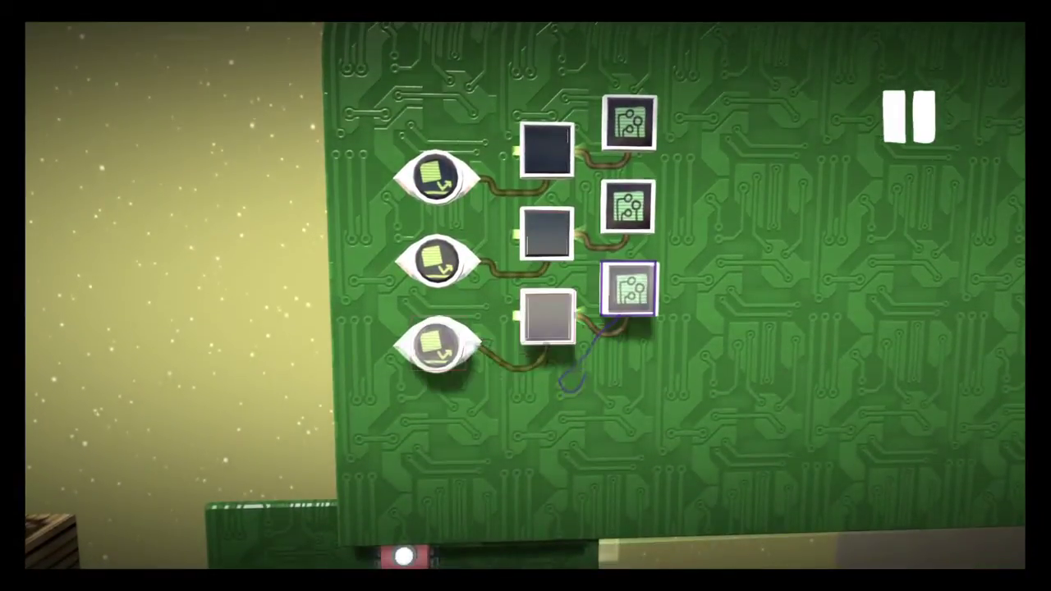
- Set the Tag Color of the middle Impact Sensor to orange and of the lowest one to red
click(438, 261)
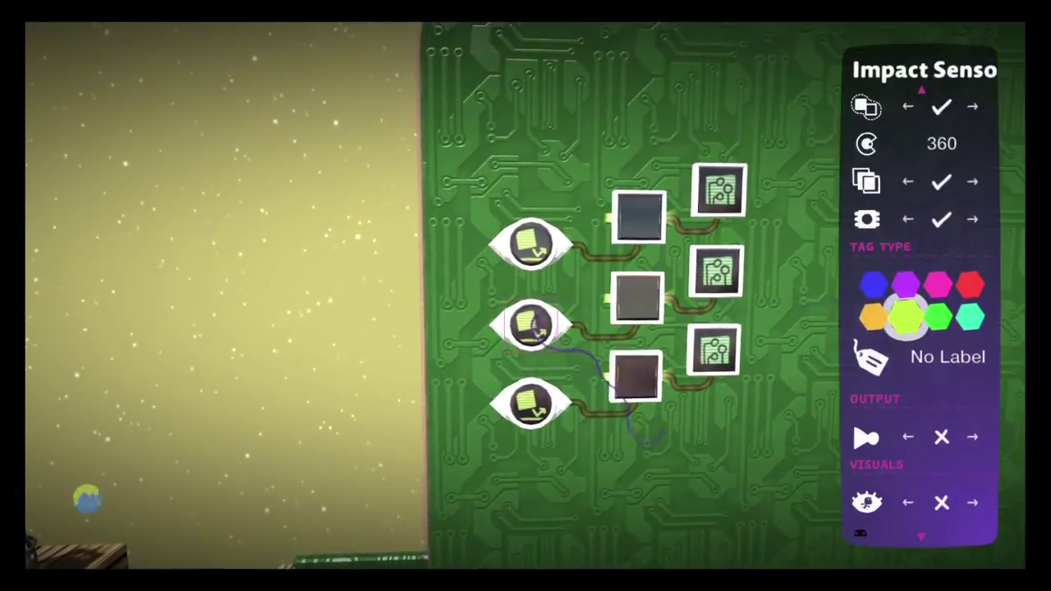
key(Escape)
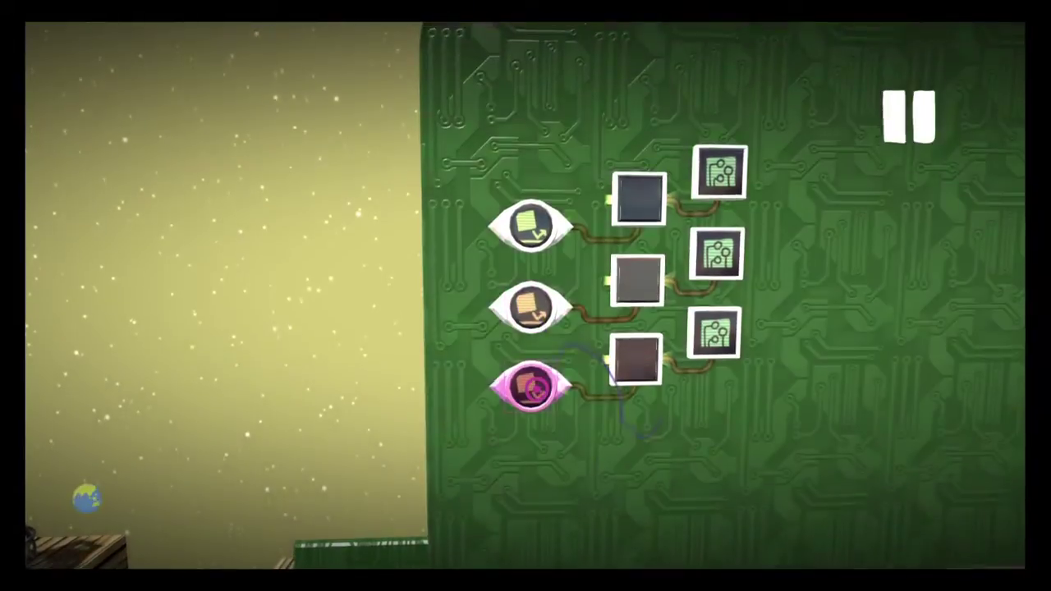
click(531, 401)
key(Escape)
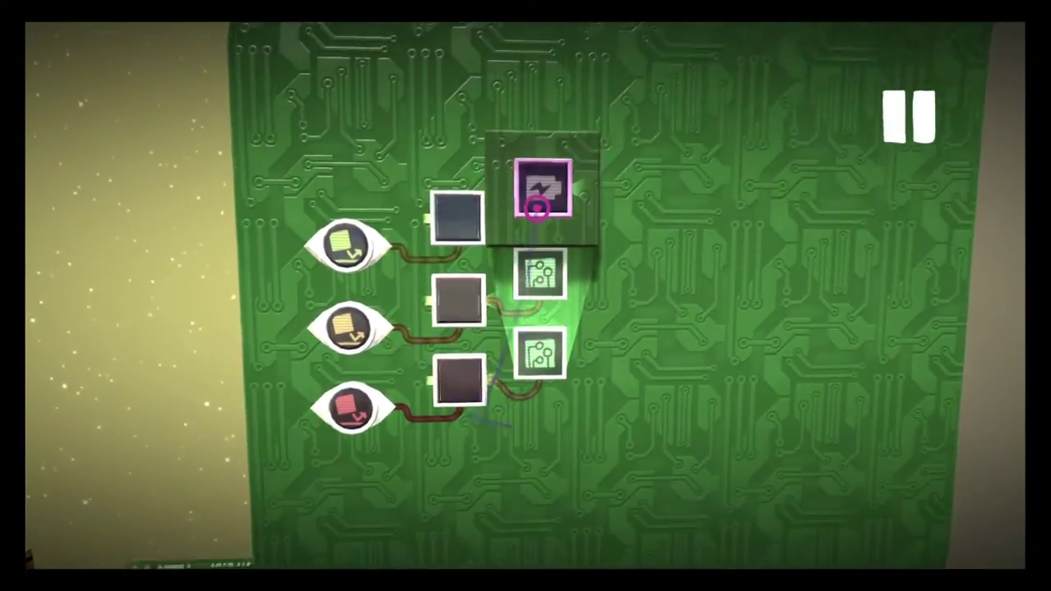
- Set the Output of the lowest row's Battery to 60% and open the middle row's Battery Output setting
click(540, 191)
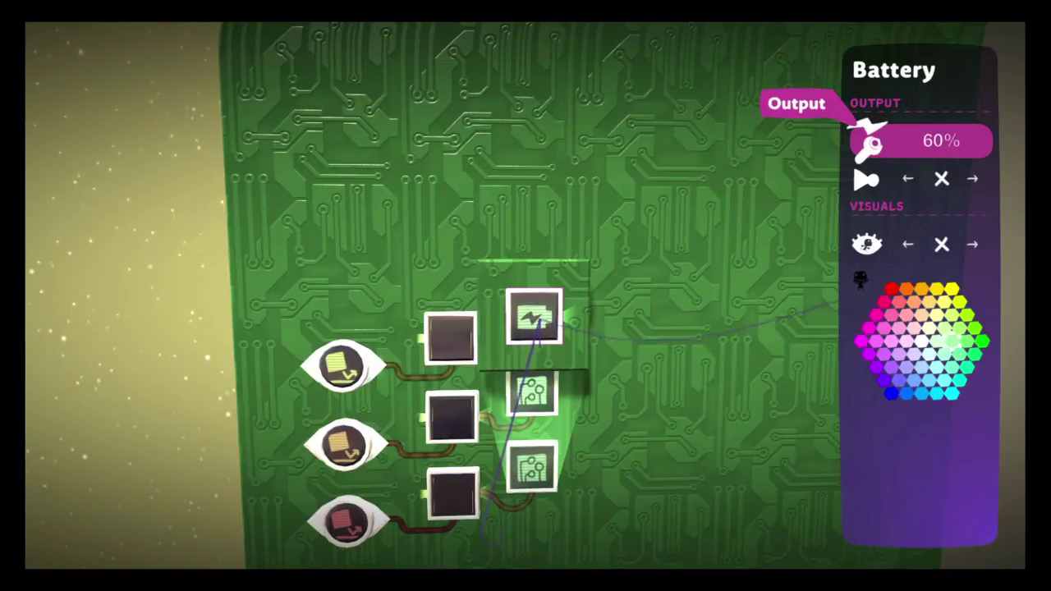
key(Escape)
key(Delete)
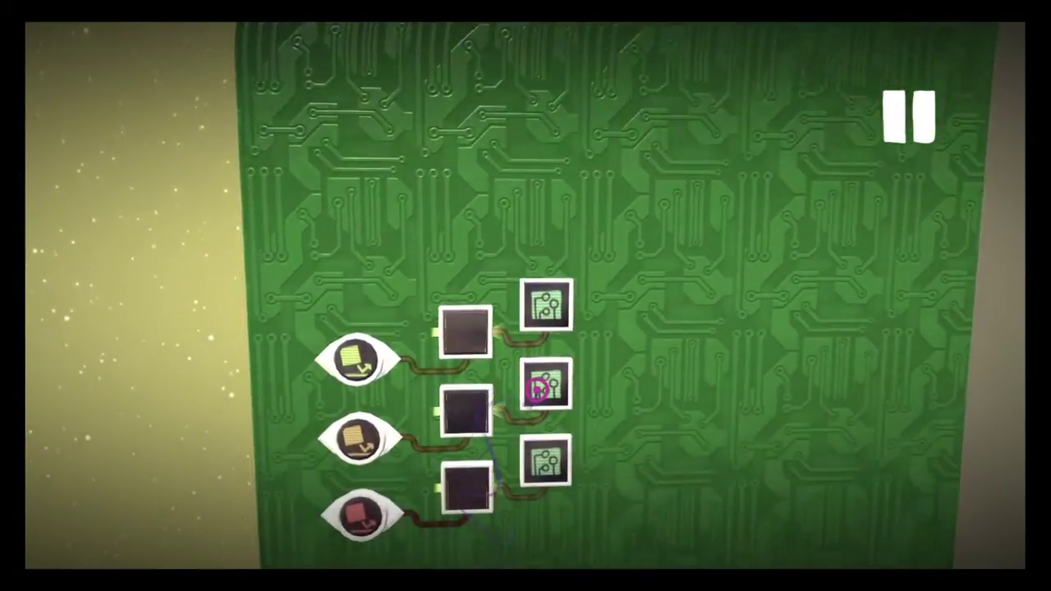
key(ctrl+z)
click(540, 235)
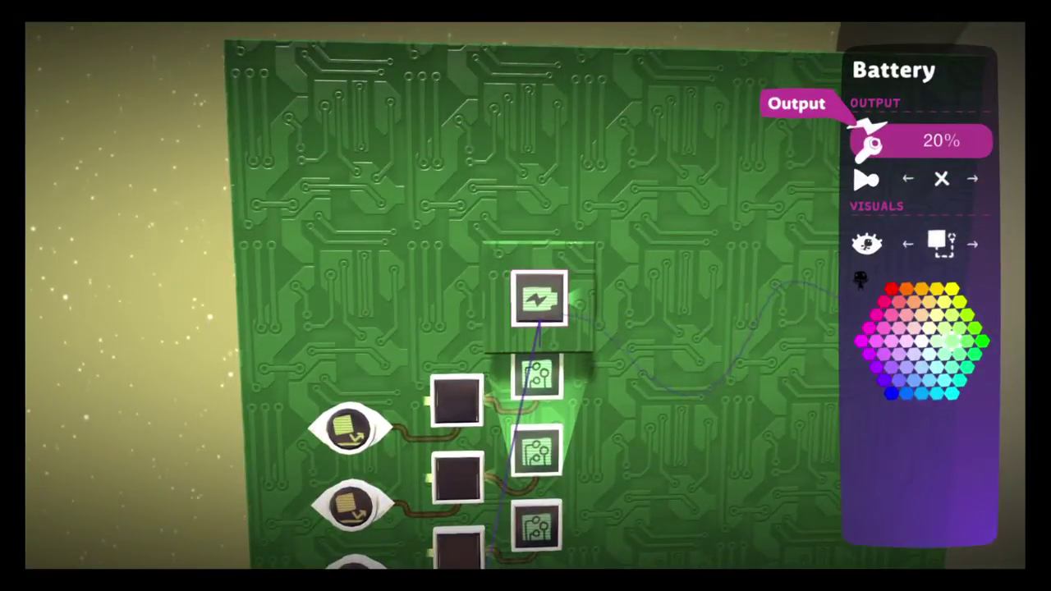
key(Escape)
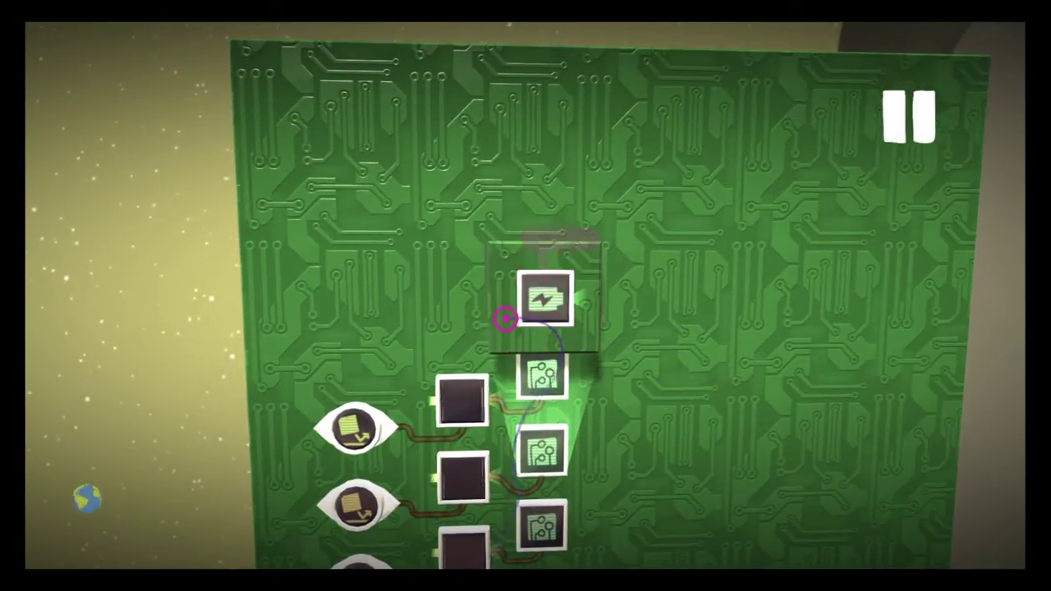
key(Delete)
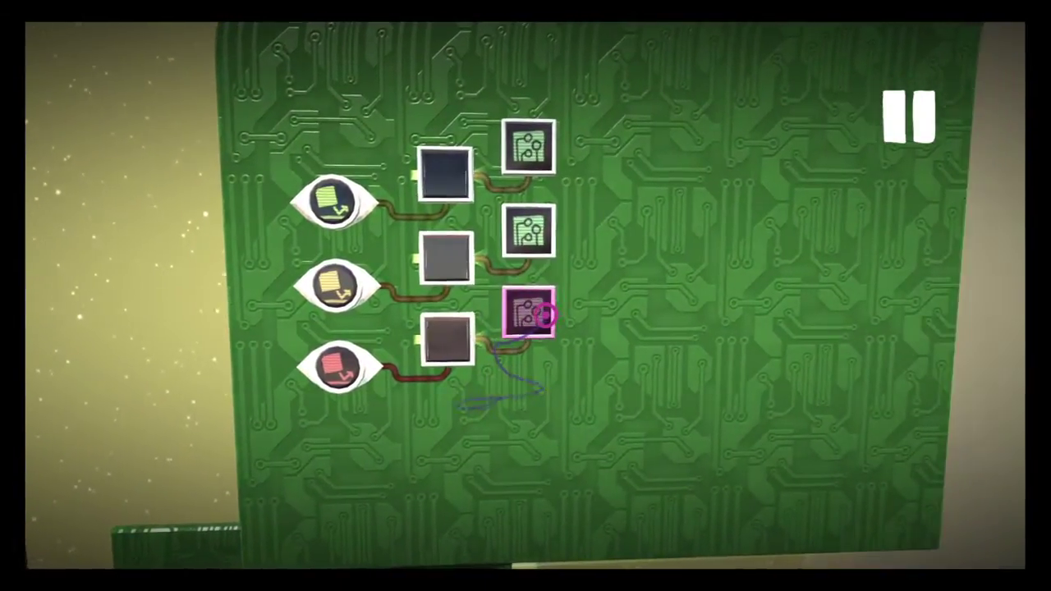
- Place an OR Gate beside the three Microchips and set its Number of Ports to 3
right_click(528, 309)
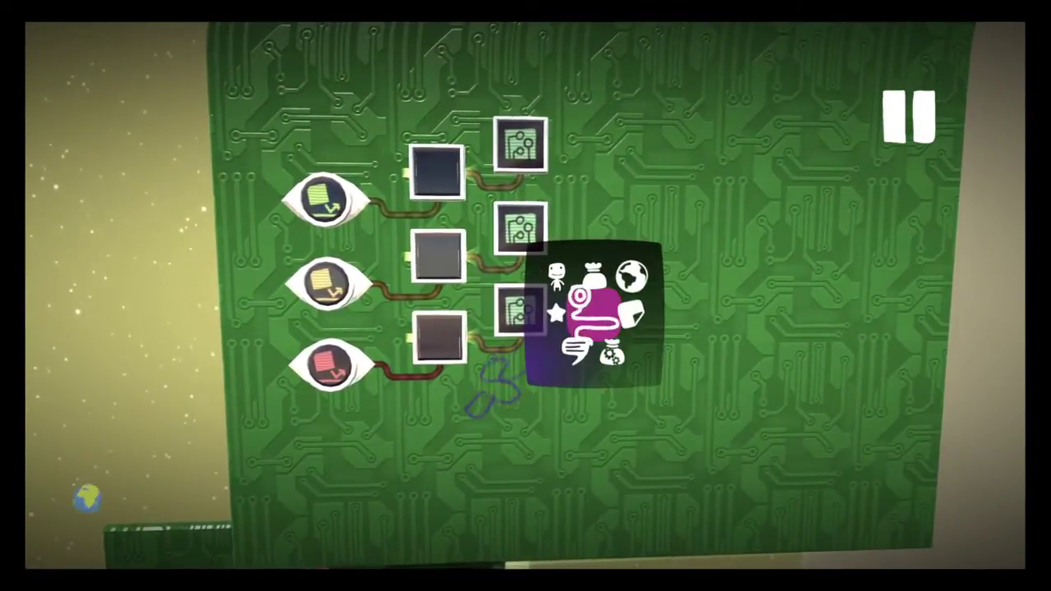
key(Escape)
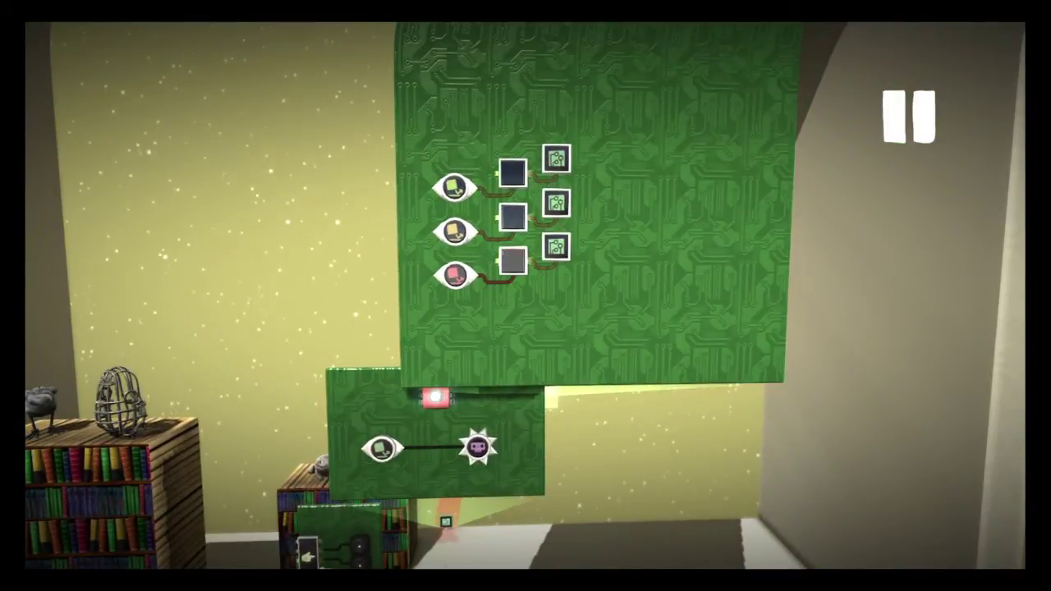
right_click(544, 201)
click(545, 169)
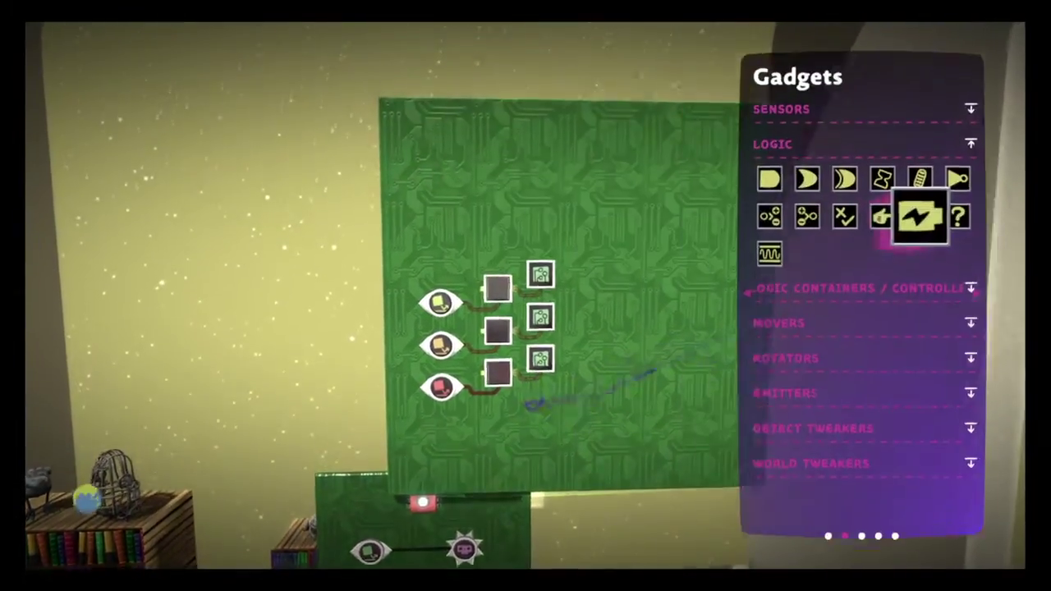
click(822, 171)
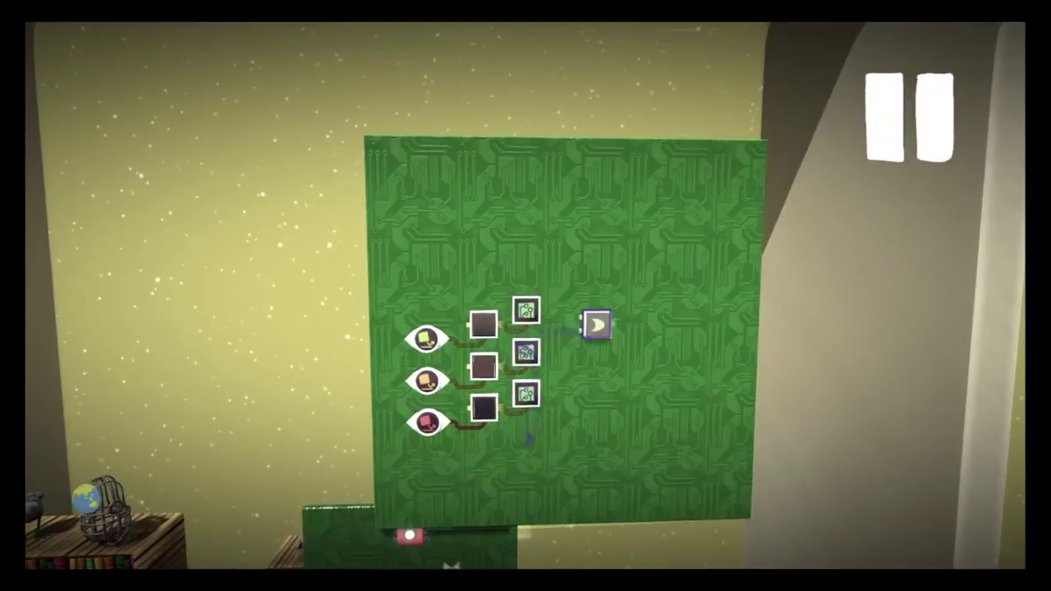
click(533, 300)
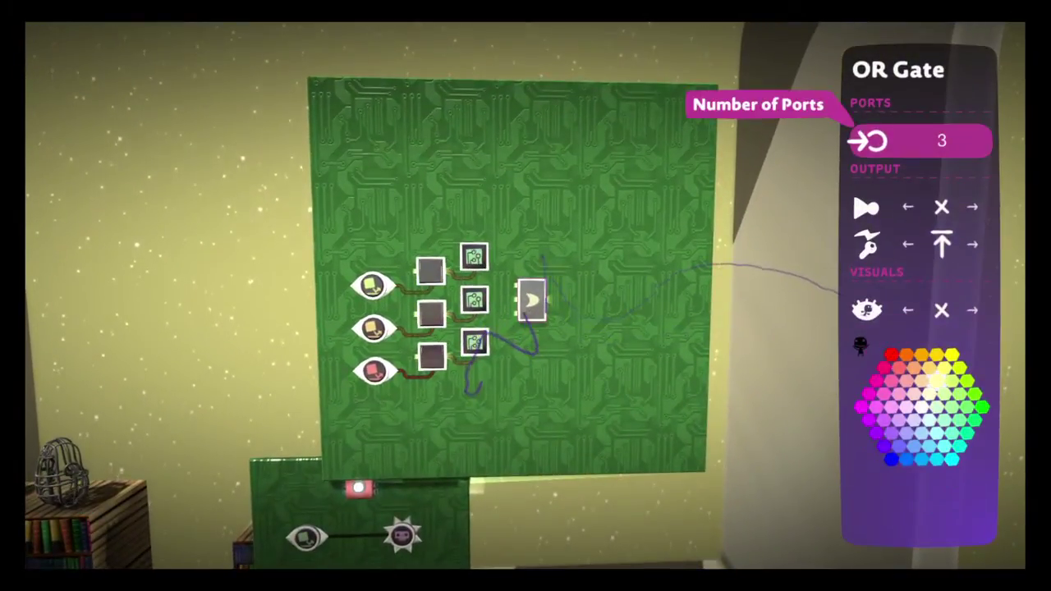
key(Escape)
key(q)
key(Escape)
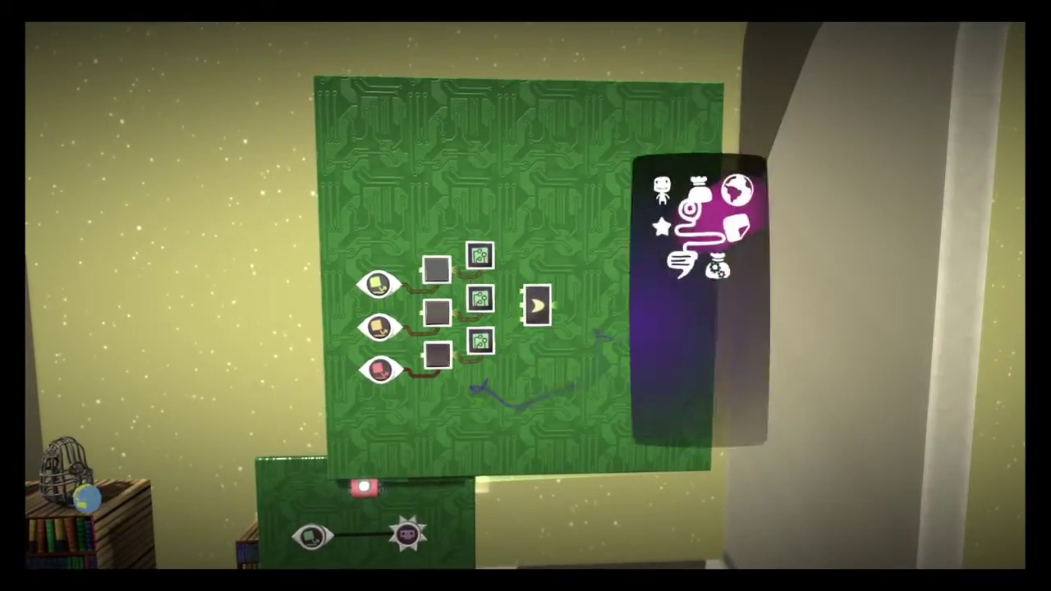
key(Escape)
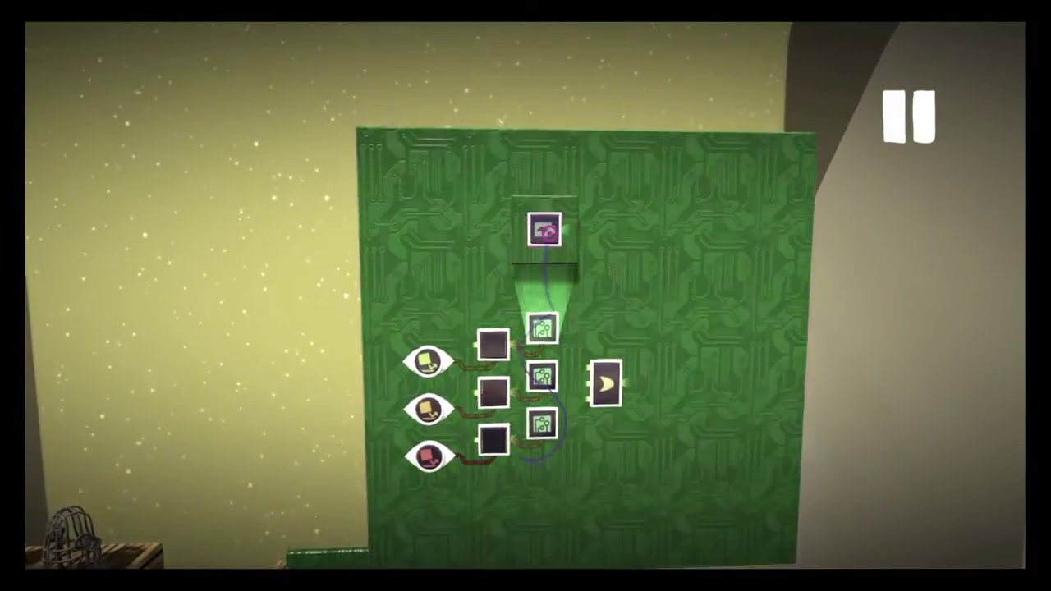
- Wire the Battery output from each of the three Microchips to a separate input of the OR Gate
click(562, 233)
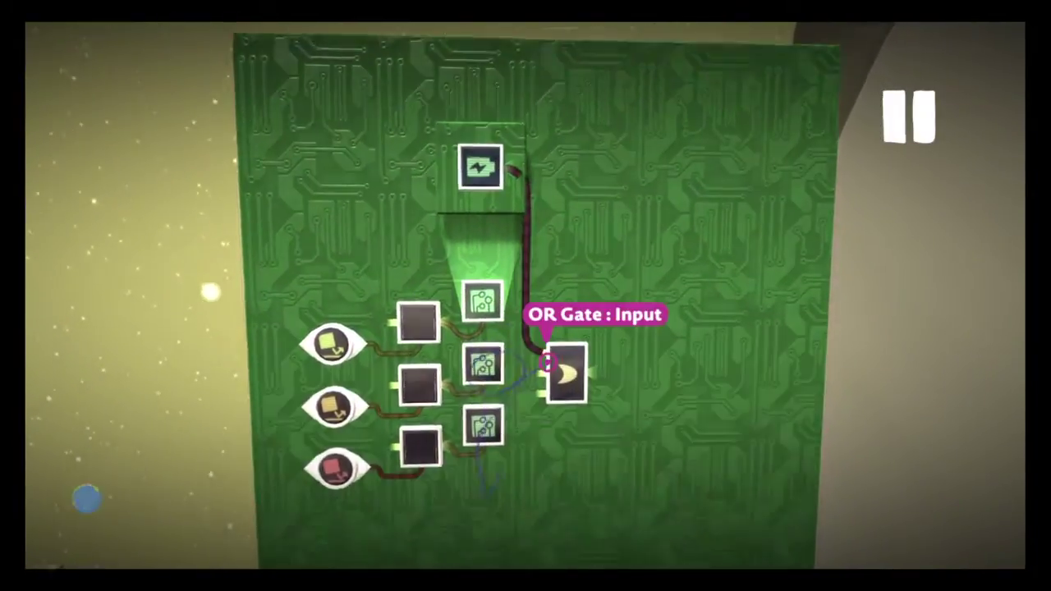
click(548, 362)
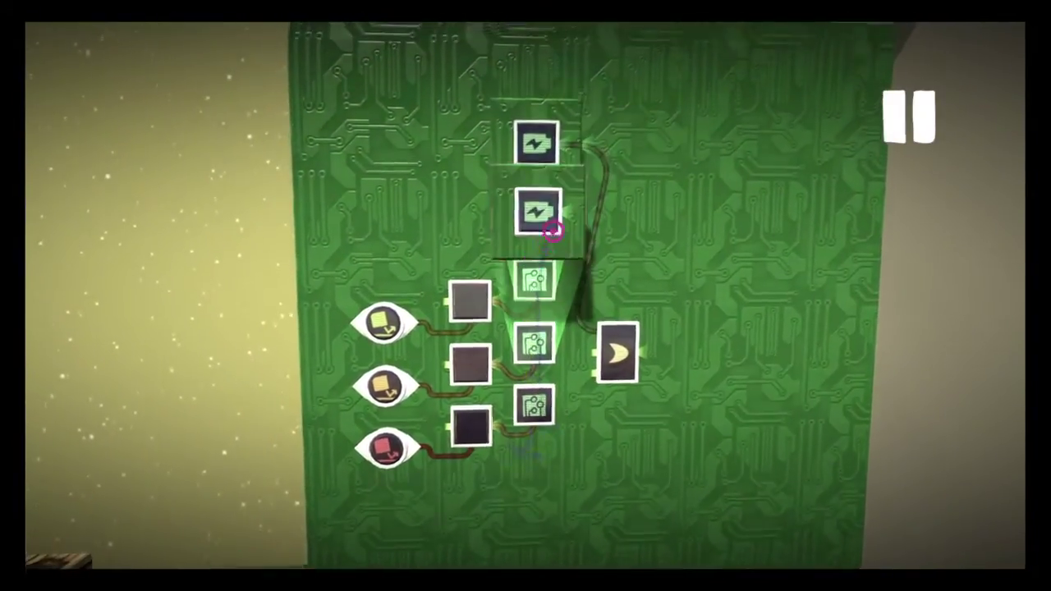
click(552, 232)
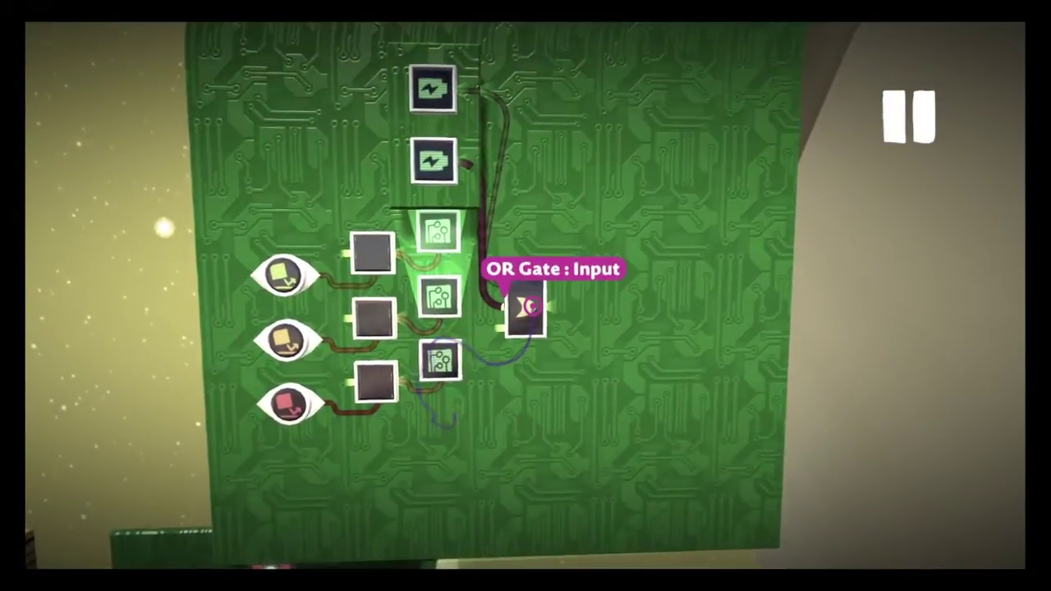
click(530, 307)
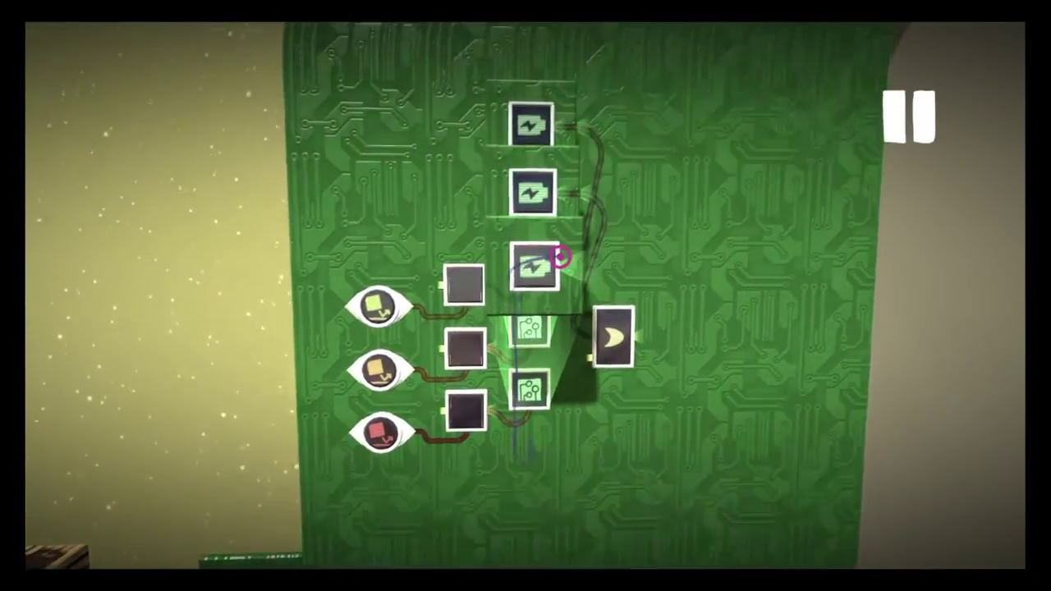
click(560, 257)
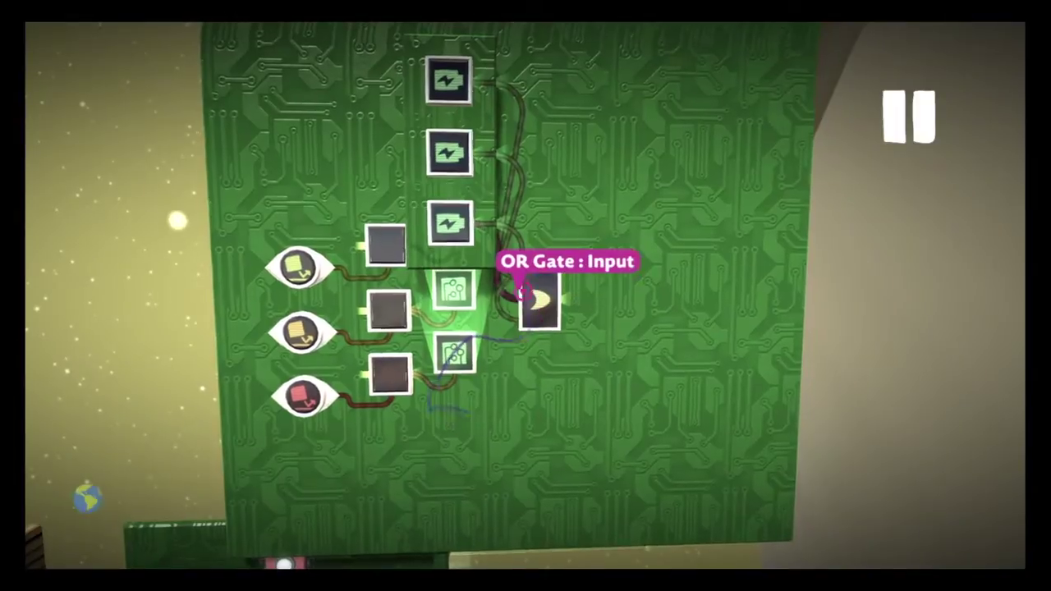
click(523, 292)
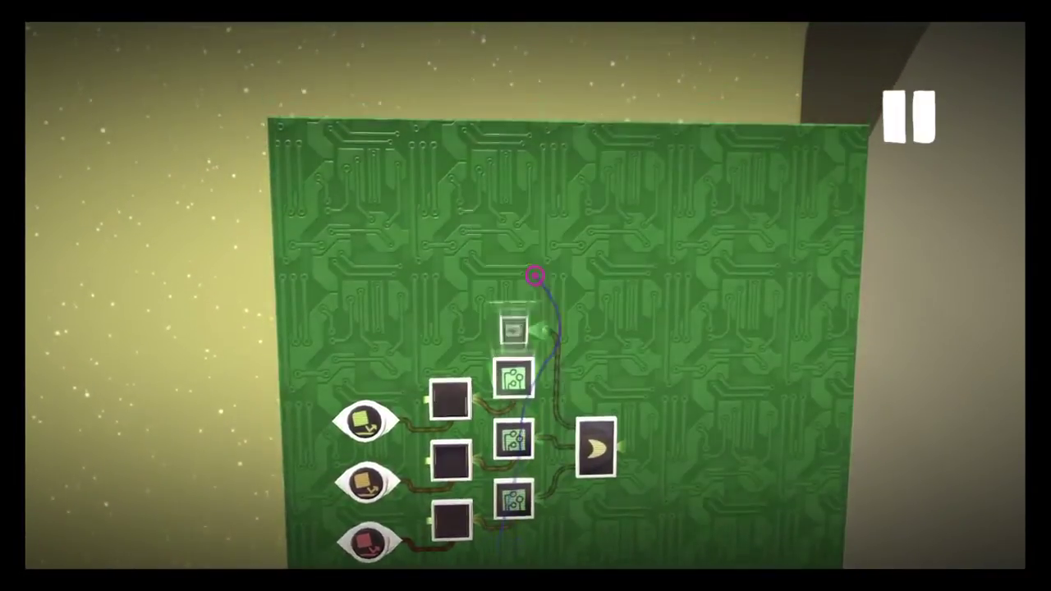
- Set the OR Gate's Output Value to Add Inputs
click(542, 336)
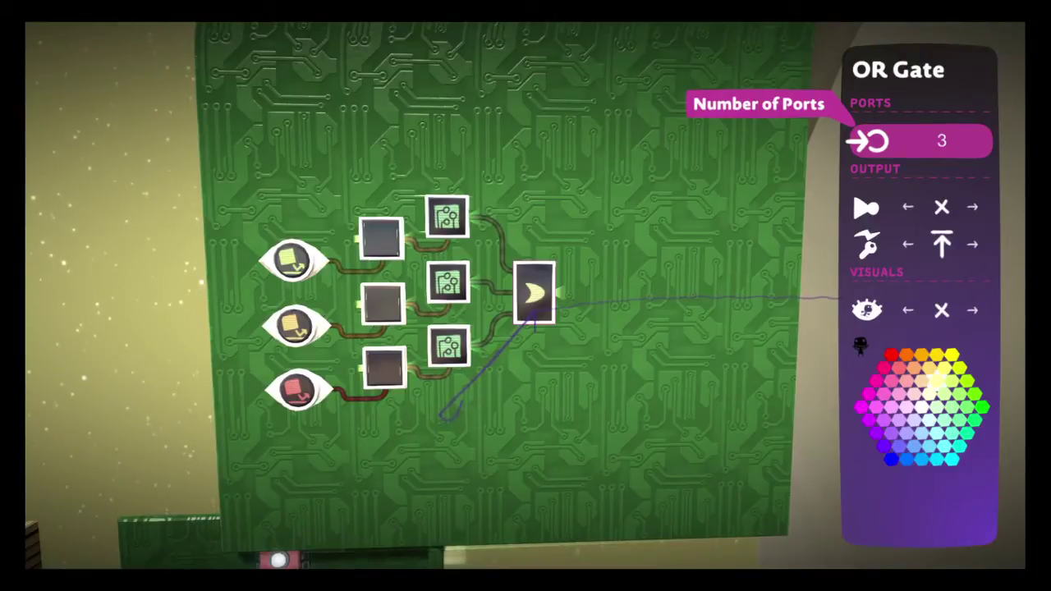
key(Down)
key(Down)
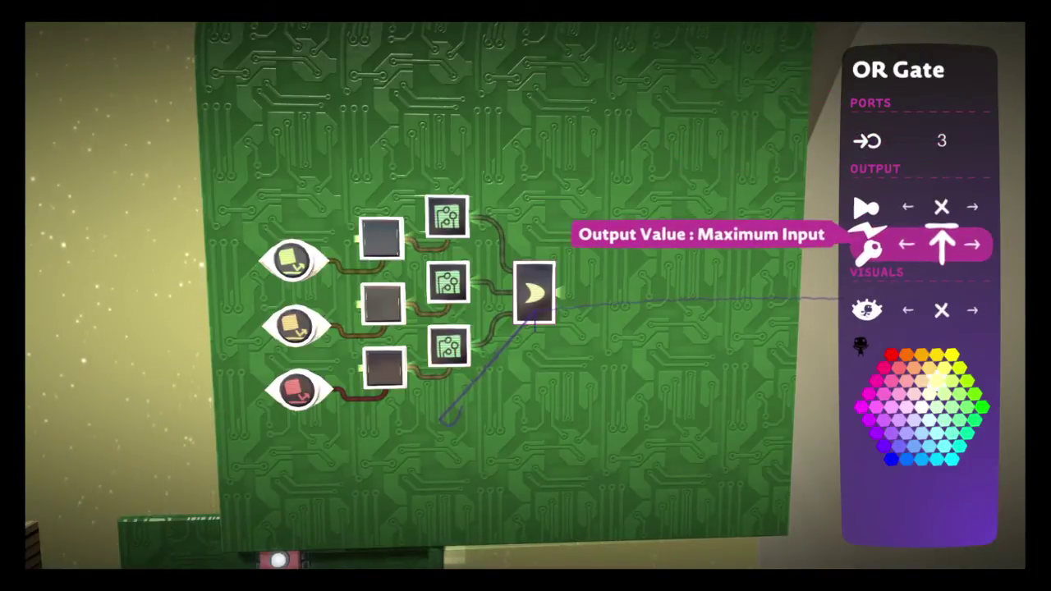
key(Right)
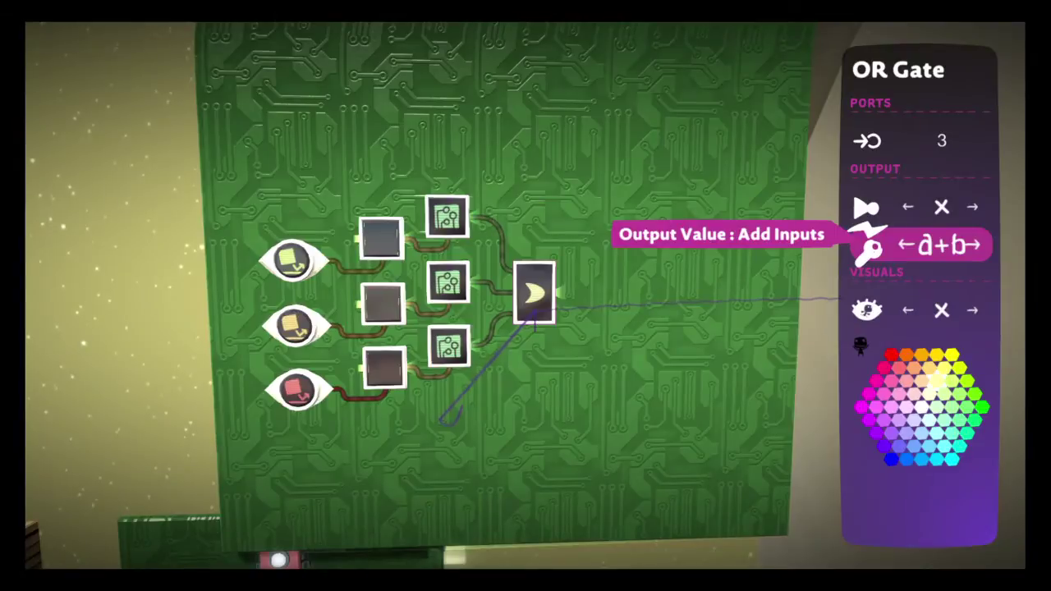
key(Escape)
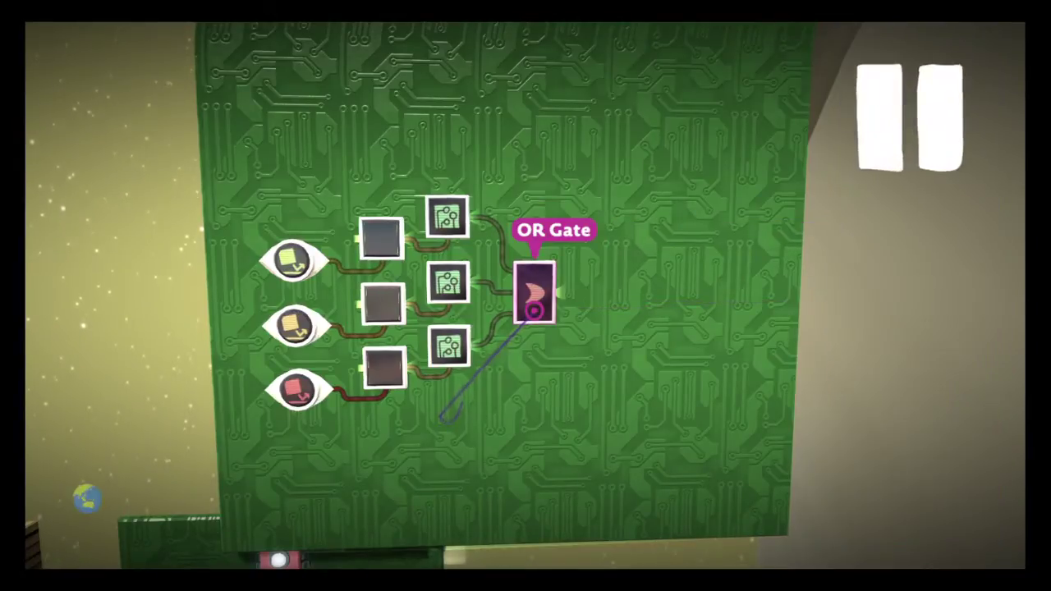
- Place a Direction Combiner from the Logic gadgets on the circuit board, beside the OR Gate's output
key(space)
key(Return)
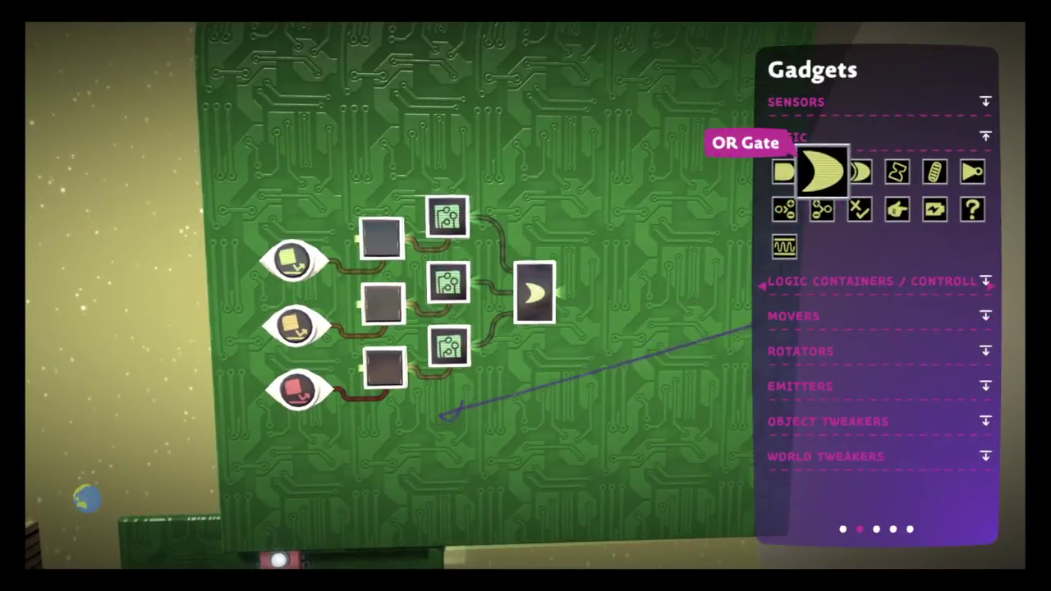
key(Right)
key(Right)
key(Right)
key(Down)
key(Left)
key(Left)
key(Left)
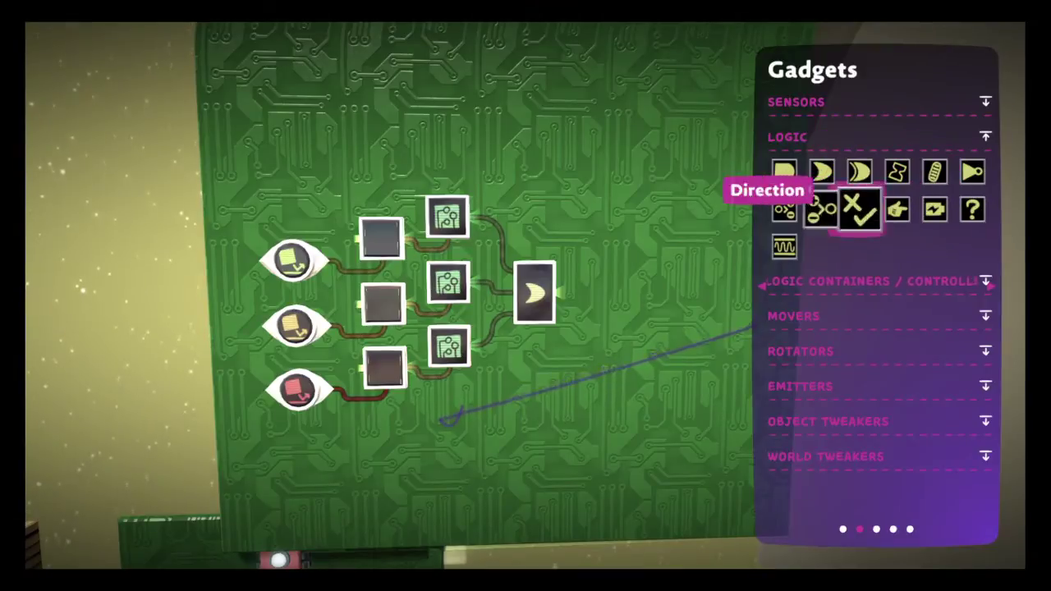
key(Left)
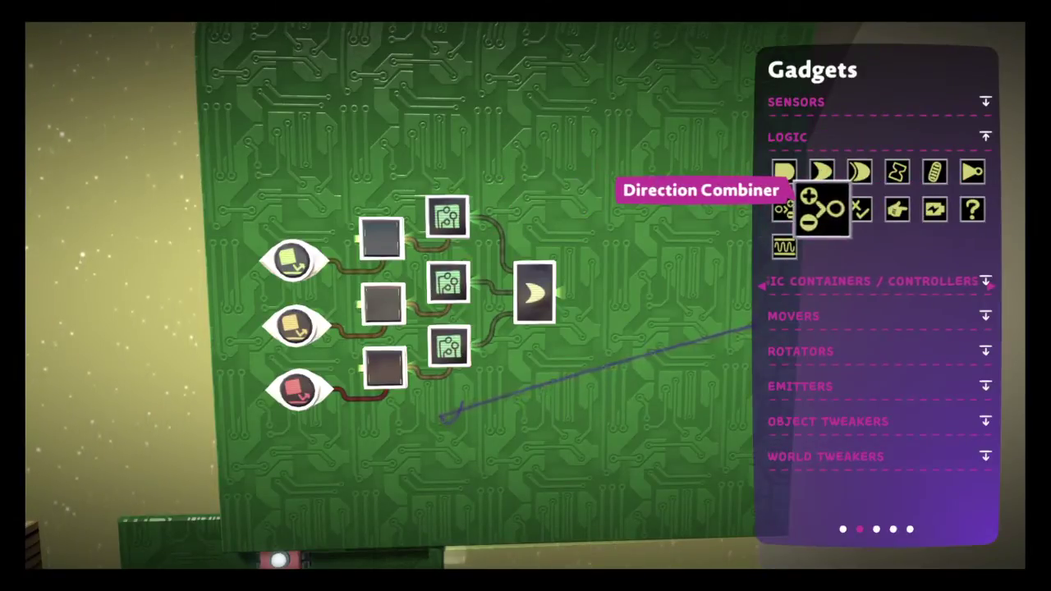
key(Return)
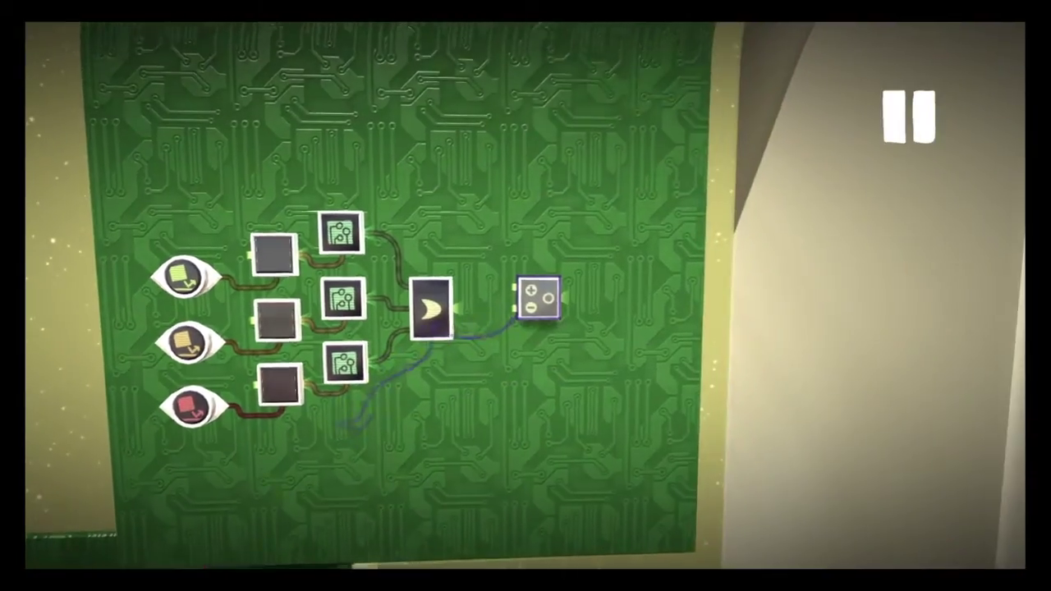
- Wire the OR Gate's output to the Negative input of the Direction Combiner
key(Tab)
key(Escape)
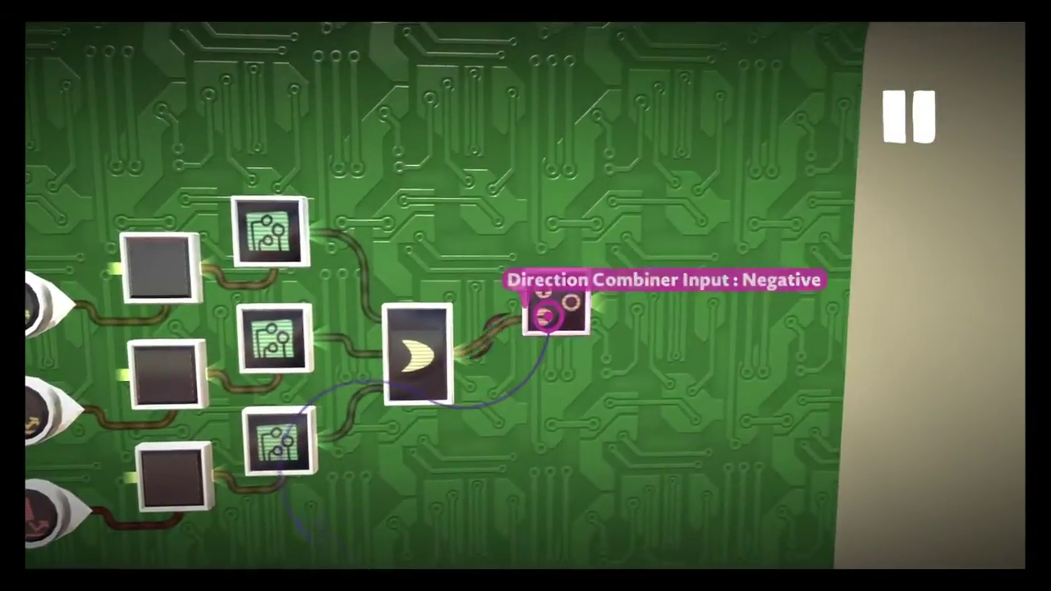
click(598, 286)
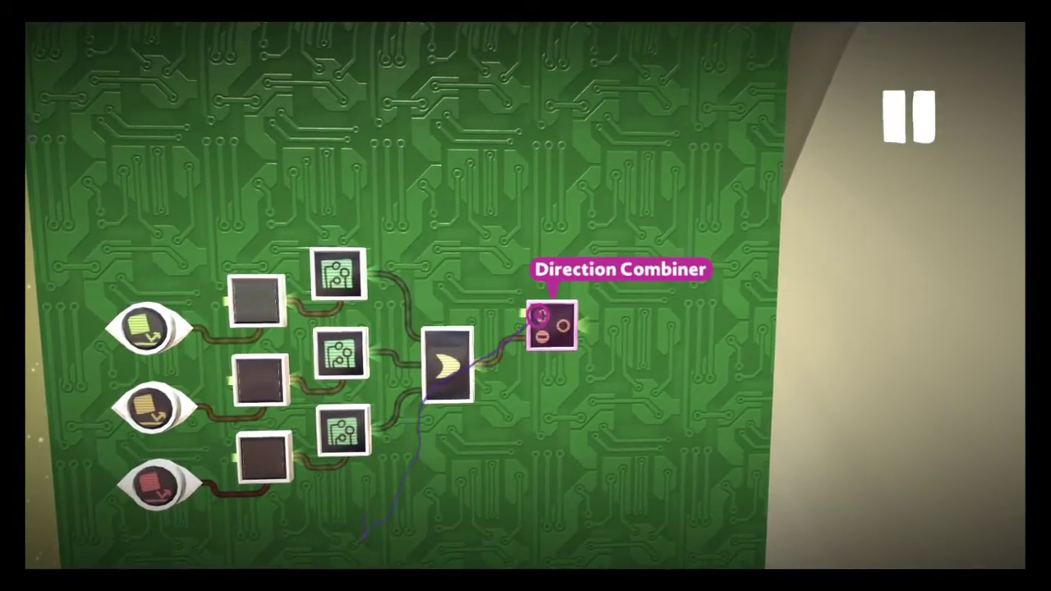
key(space)
click(535, 293)
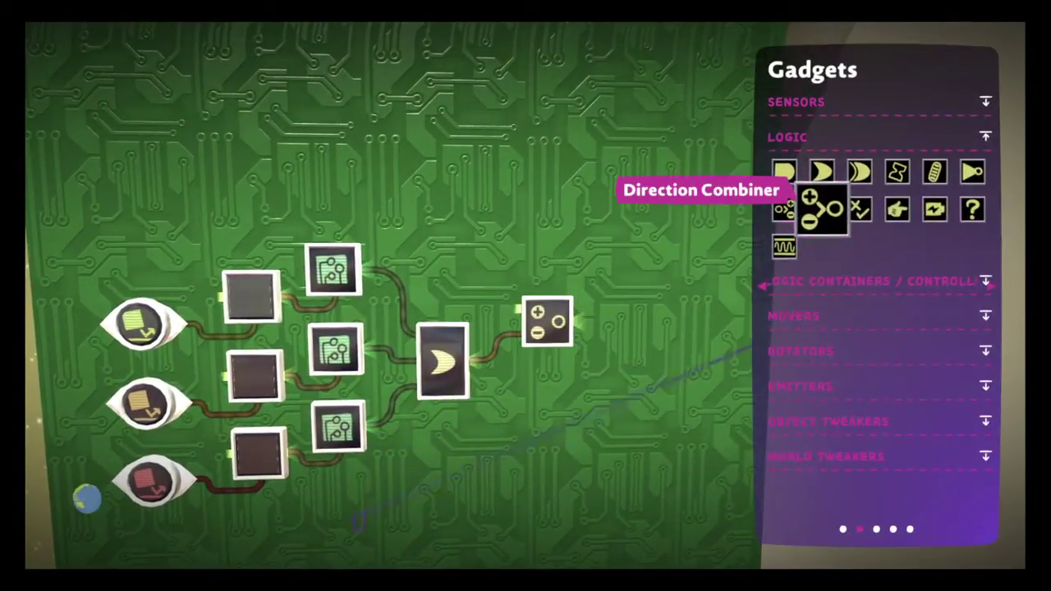
key(Escape)
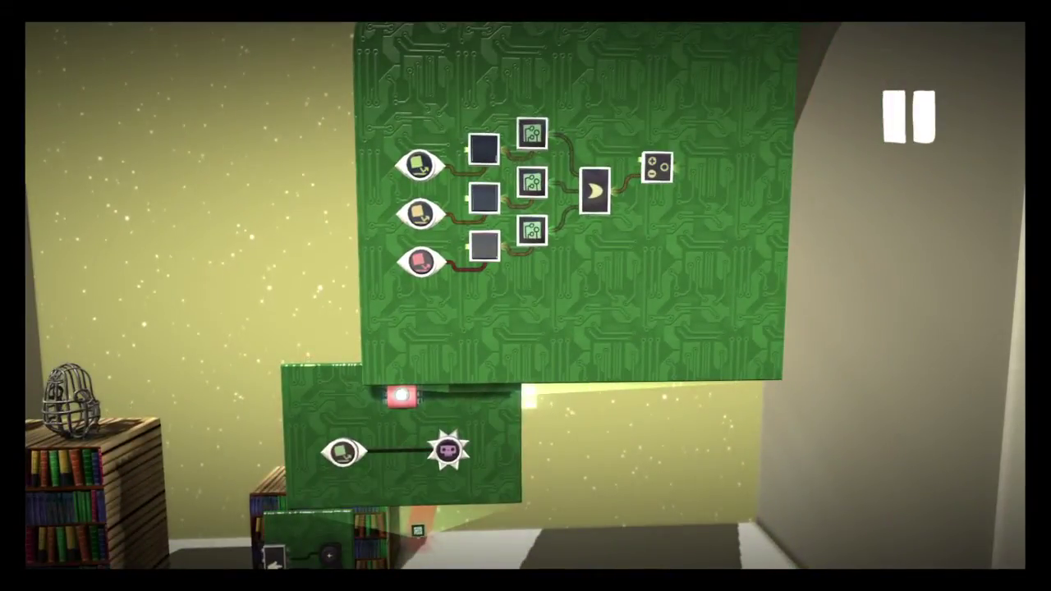
- Place a Timer from the Logic gadgets across the upper part of the circuit board, enlarged into a long bar at 9.0X
key(space)
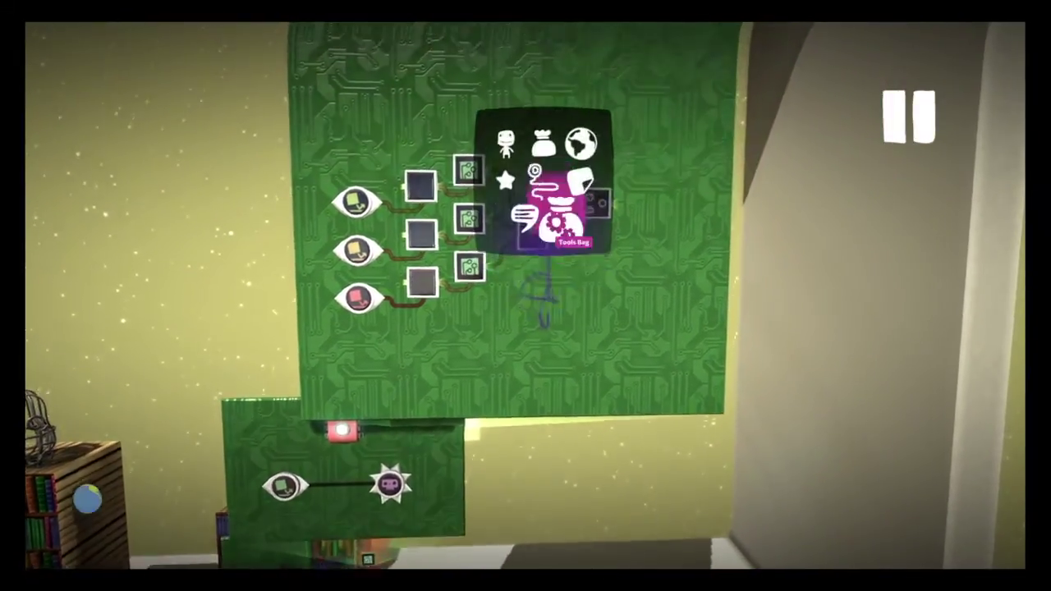
key(Return)
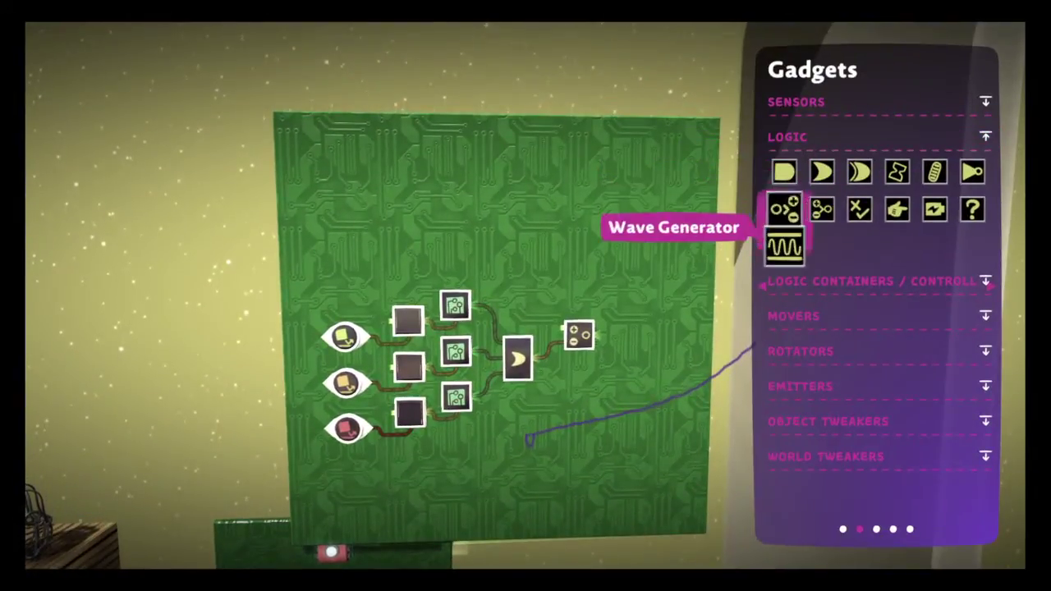
click(870, 281)
key(Down)
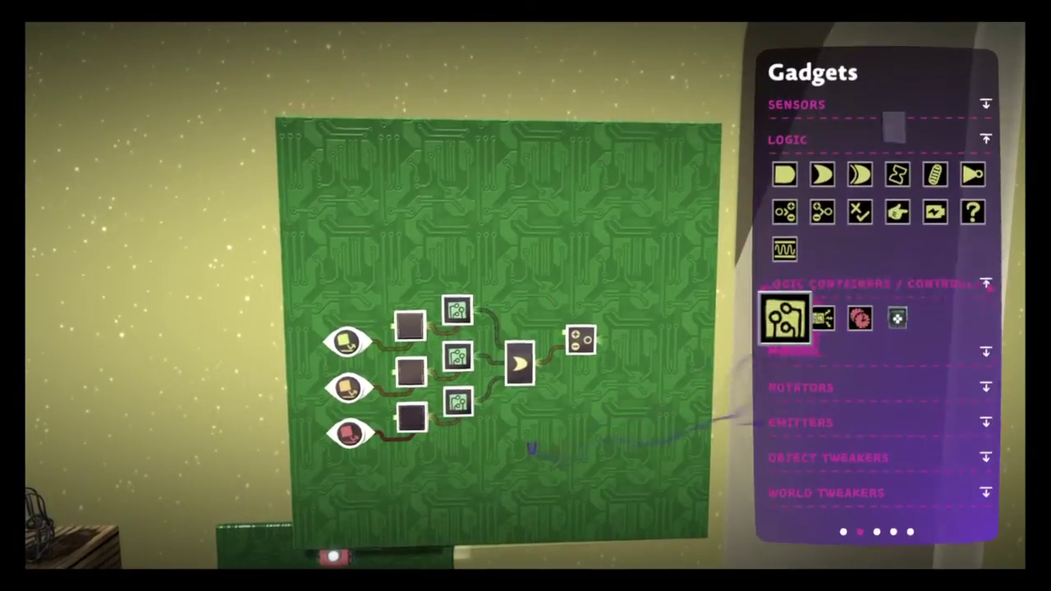
key(Up)
key(Return)
key(Up)
key(Up)
key(Up)
key(Up)
key(Return)
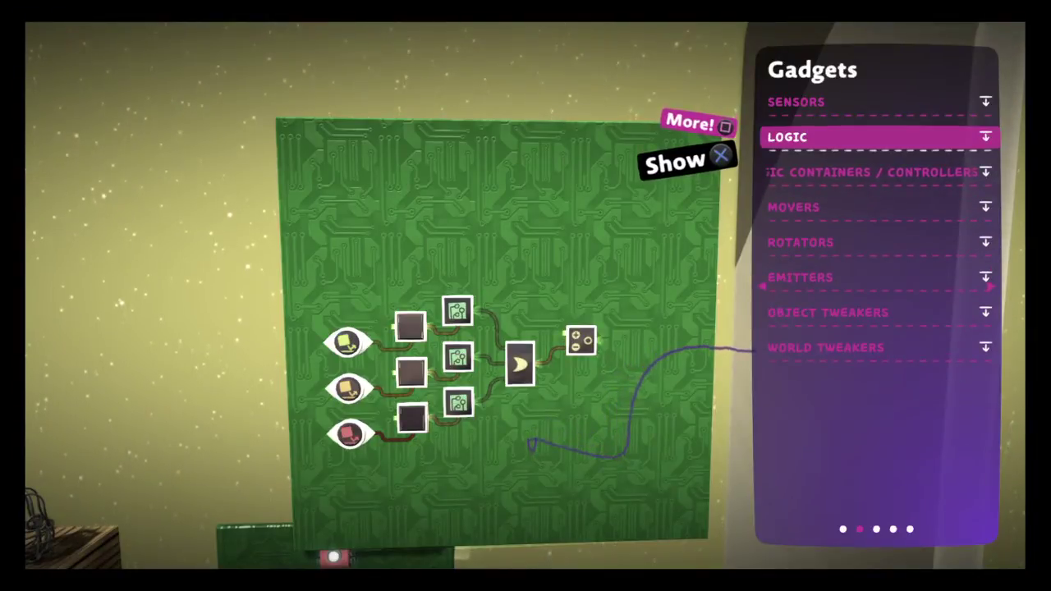
key(Up)
key(Down)
key(Return)
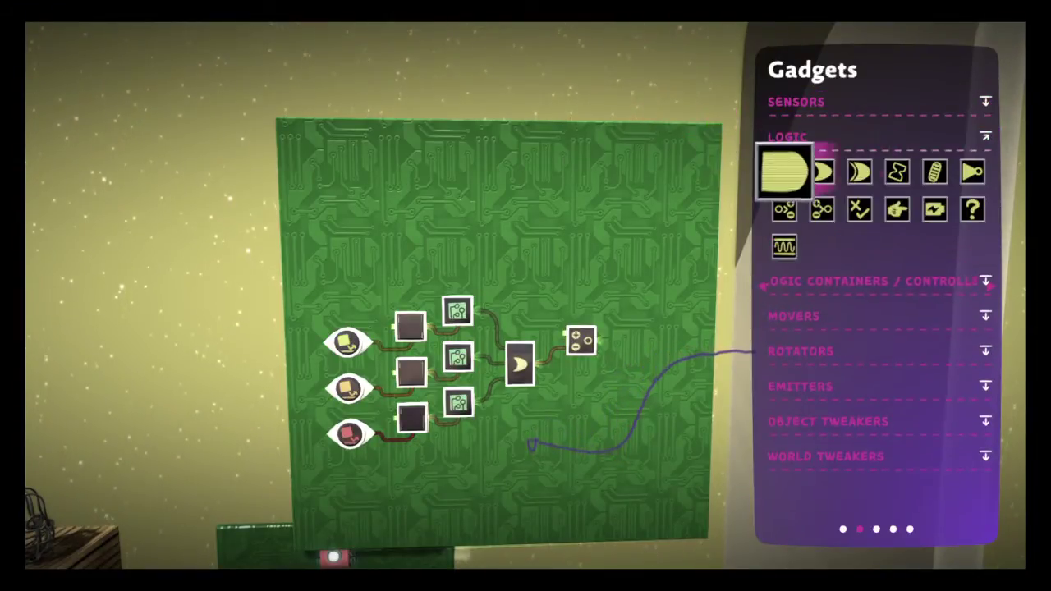
key(Return)
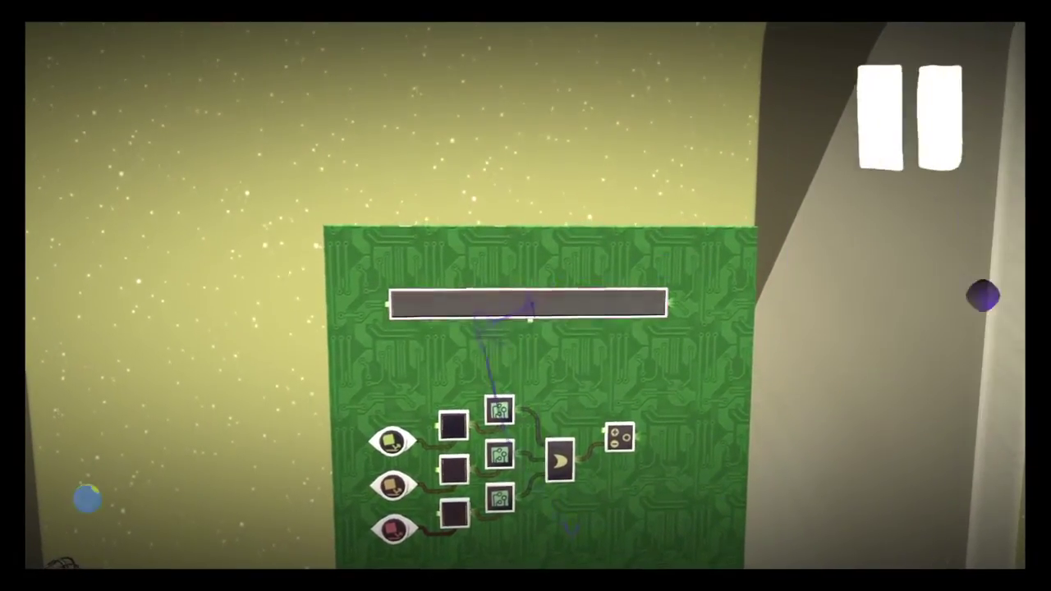
- Set the Timer's Target Time to 0.1 s
click(530, 310)
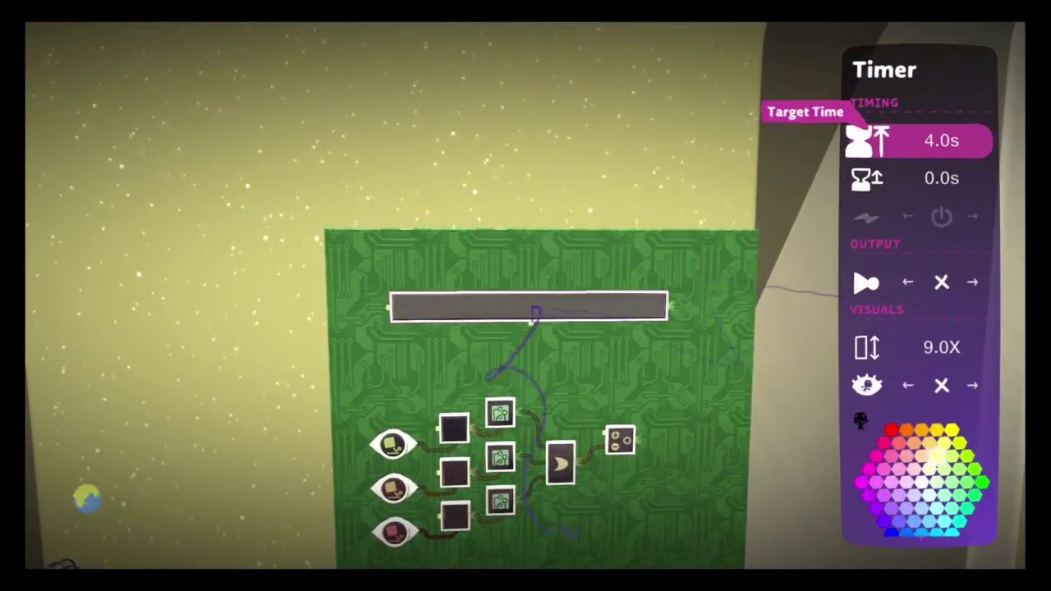
key(Left)
key(Escape)
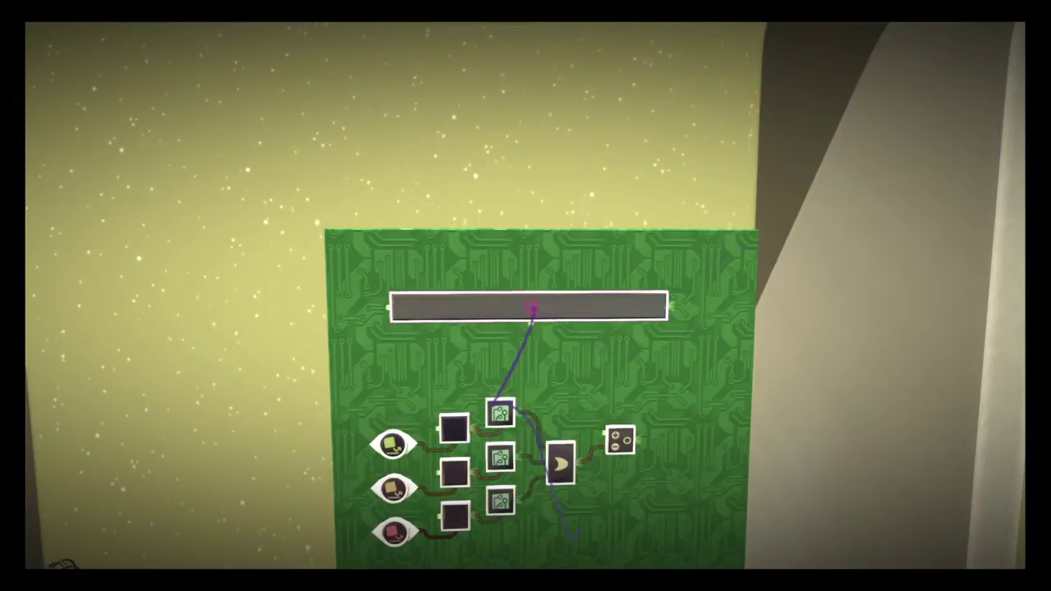
- Wire the Direction Combiner's output to the Timer's input
mouse_move(520, 294)
mouse_down()
mouse_move(526, 218)
mouse_move(532, 307)
mouse_up()
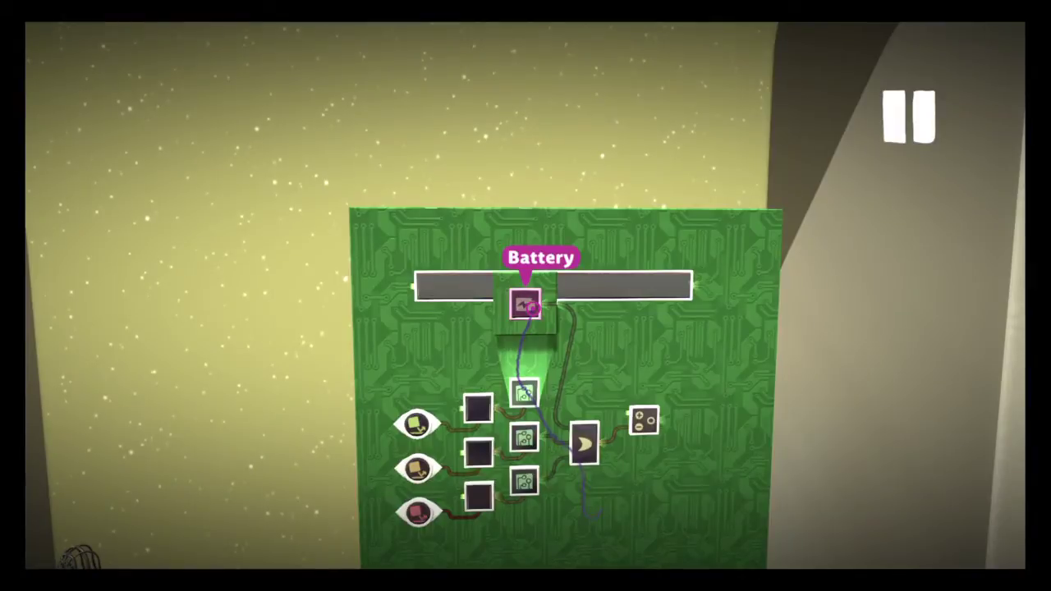
key(Delete)
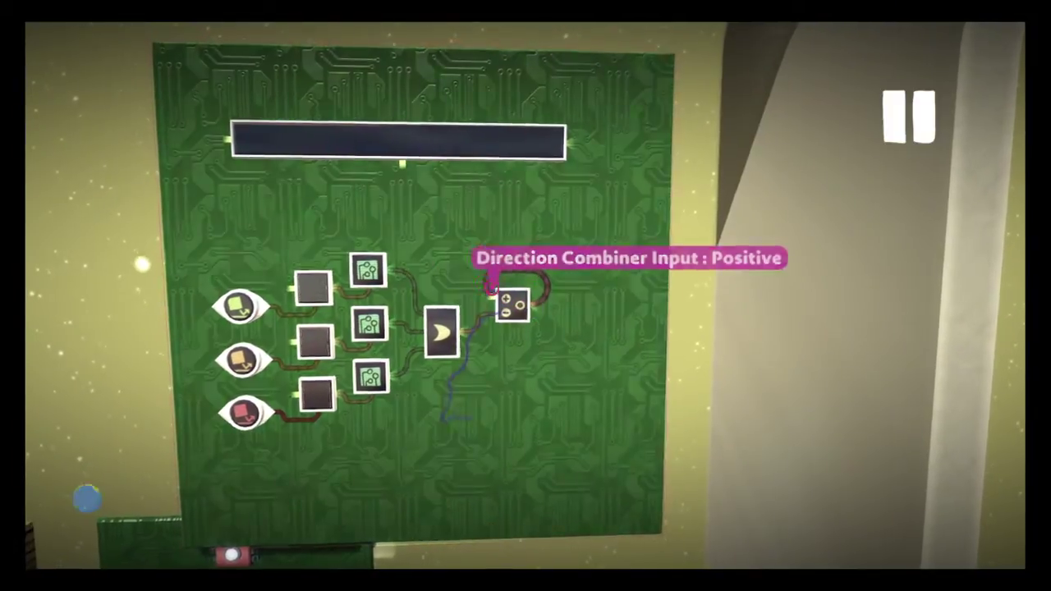
click(532, 306)
click(432, 238)
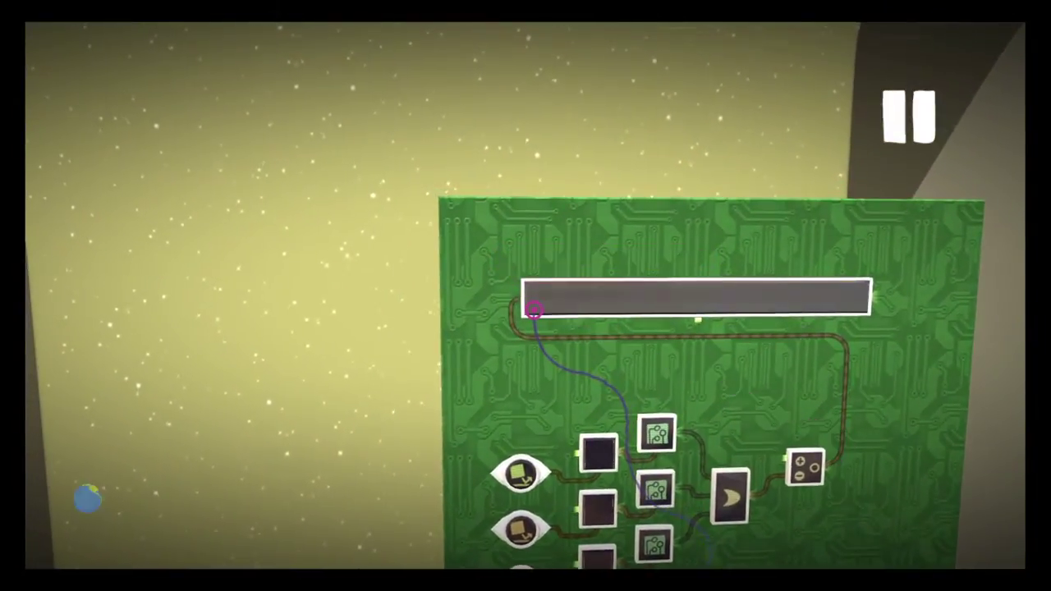
- Set the Timer's Input Action to Speed Scale and its Current Time to 0.1 s
click(567, 305)
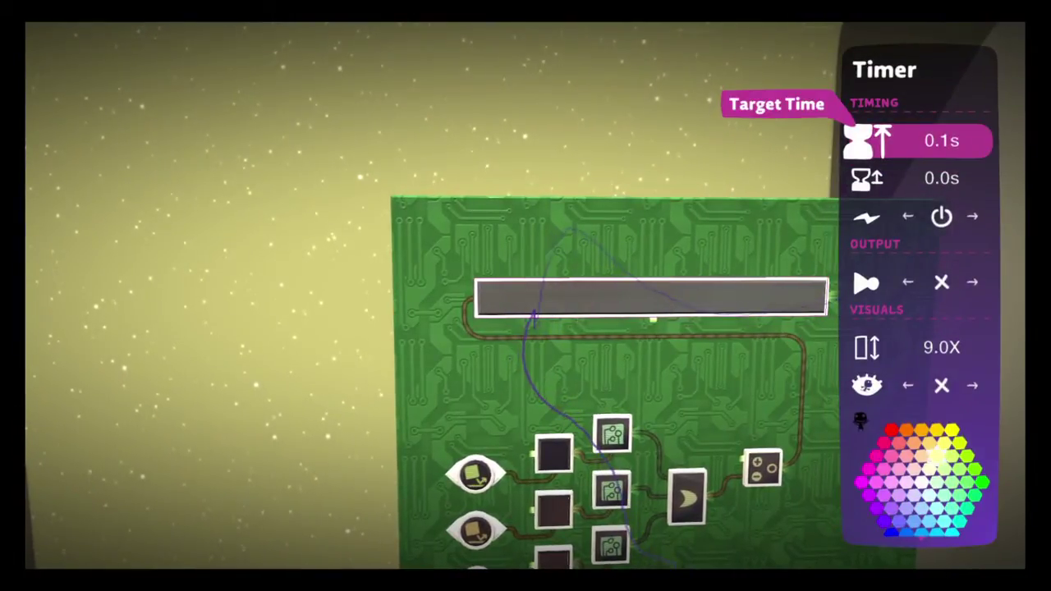
key(Down)
key(Right)
key(Right)
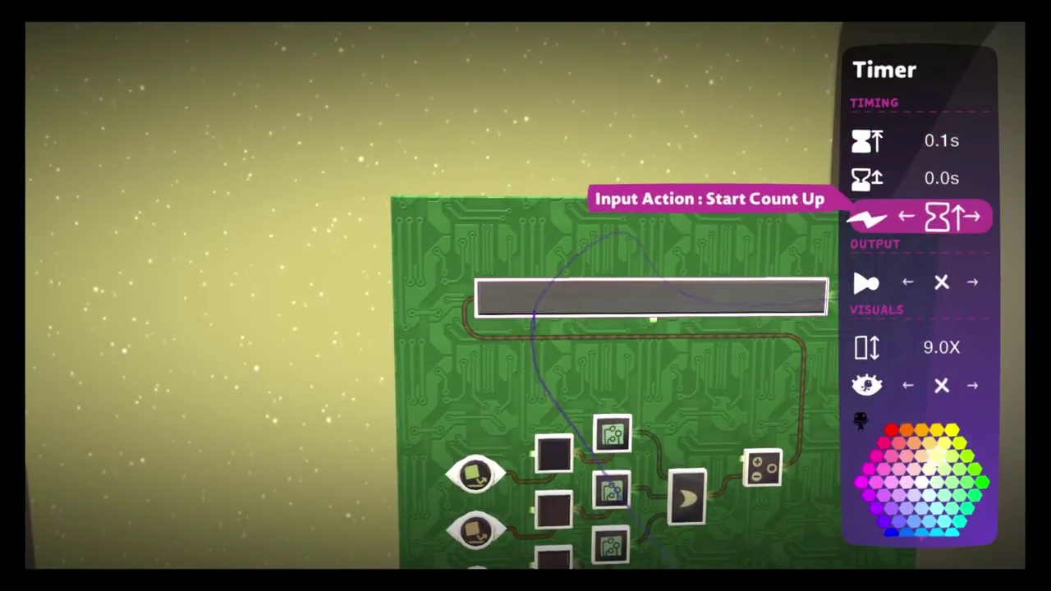
key(Right)
key(Right)
key(Right)
key(Left)
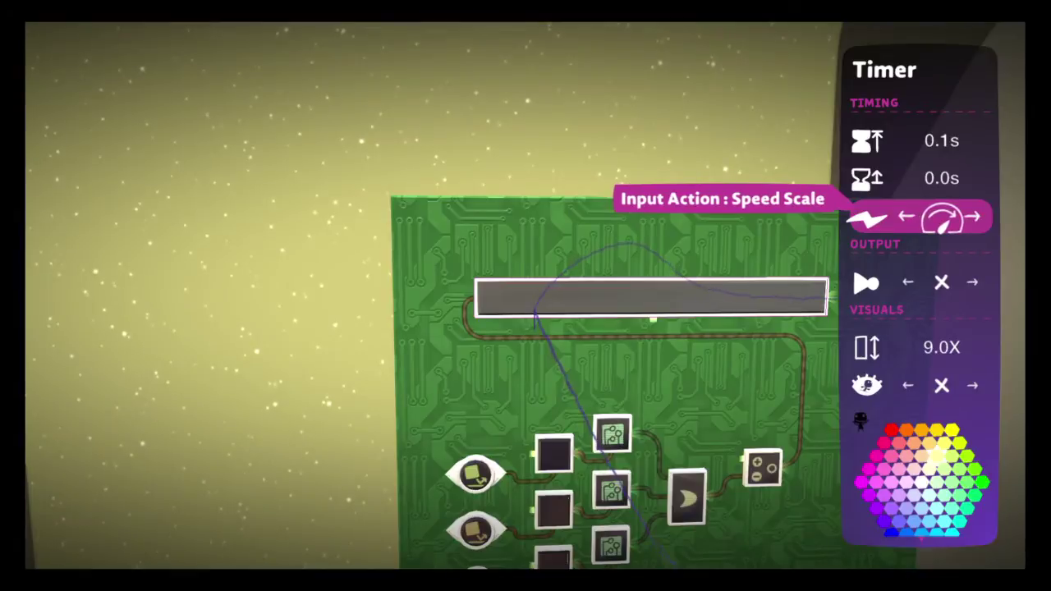
key(Up)
key(Down)
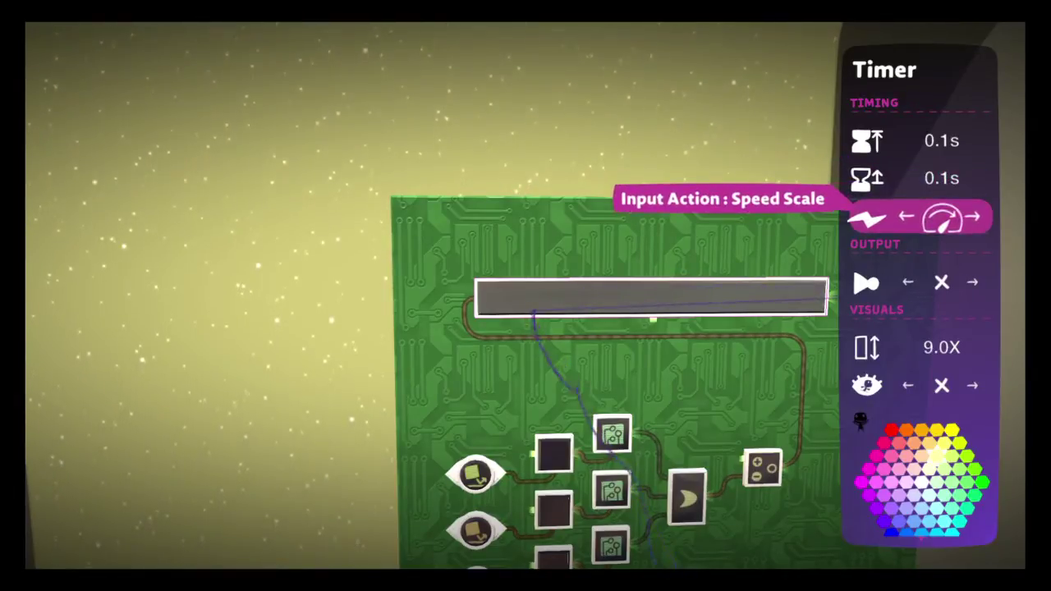
- Set the Timer's Invert Output to Yes
key(Up)
key(Down)
key(Down)
key(Down)
key(Down)
key(Up)
key(Up)
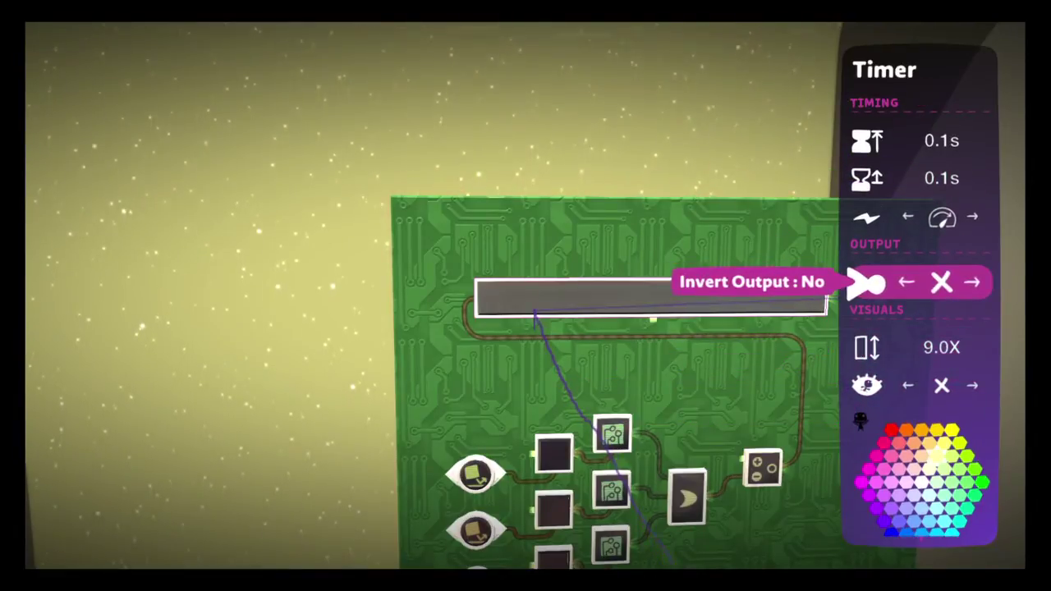
key(Right)
key(Escape)
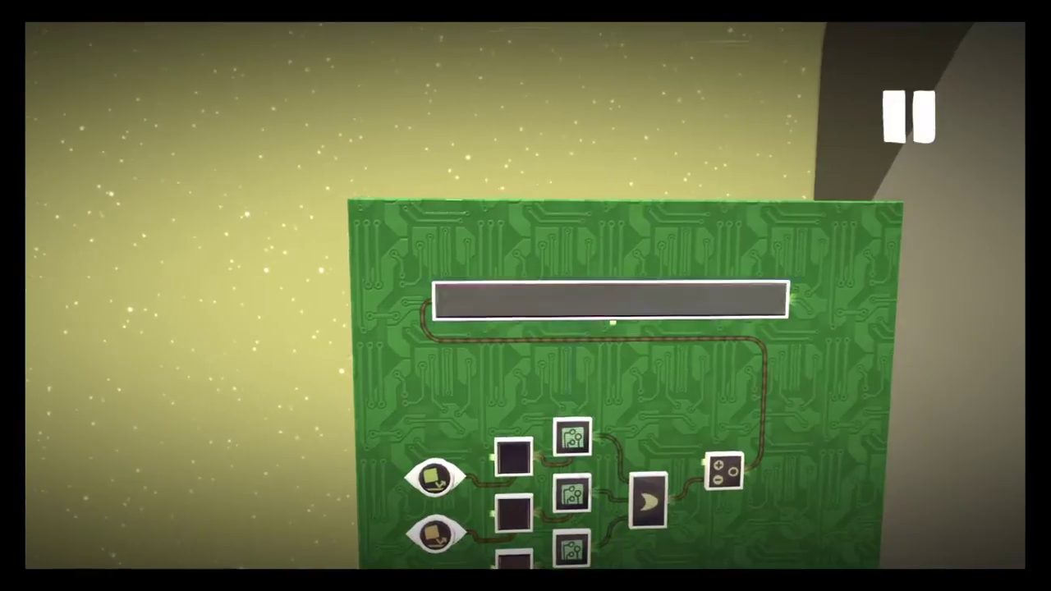
- Run the level to test the health bar circuit board on the character
key(Return)
key(Escape)
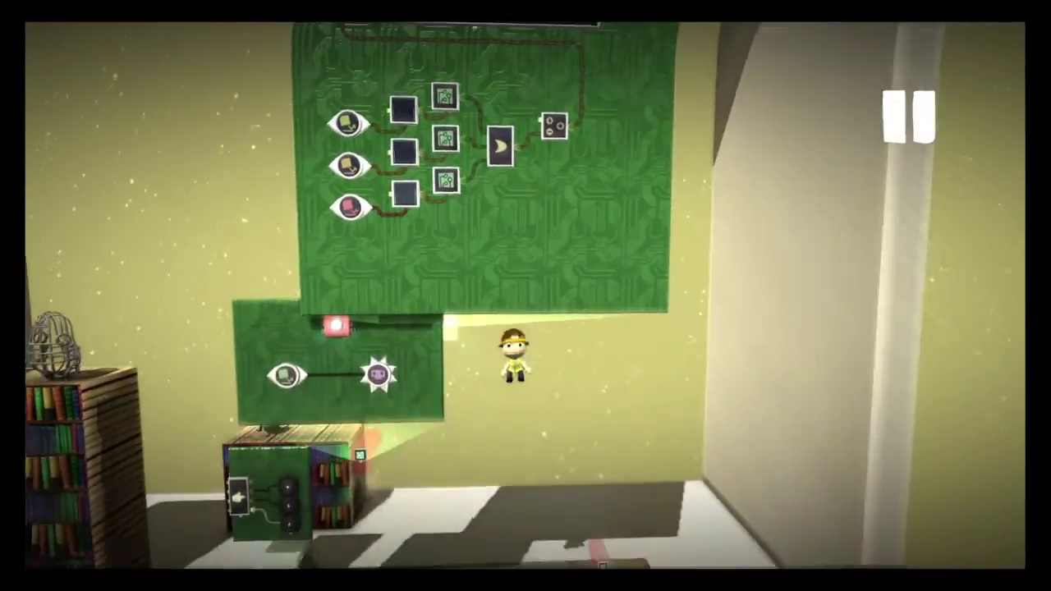
key(space)
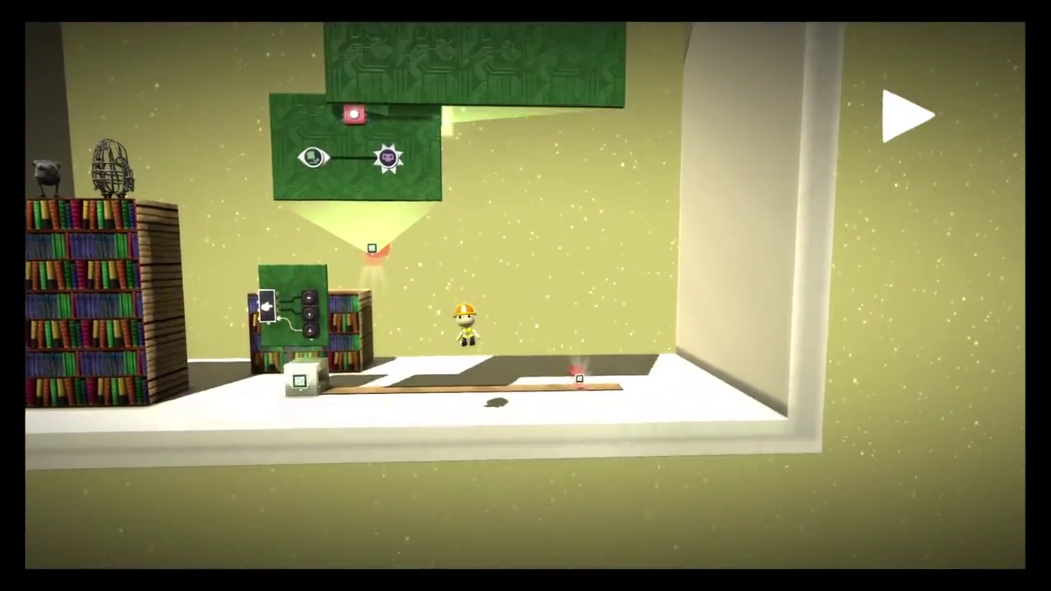
key(Up)
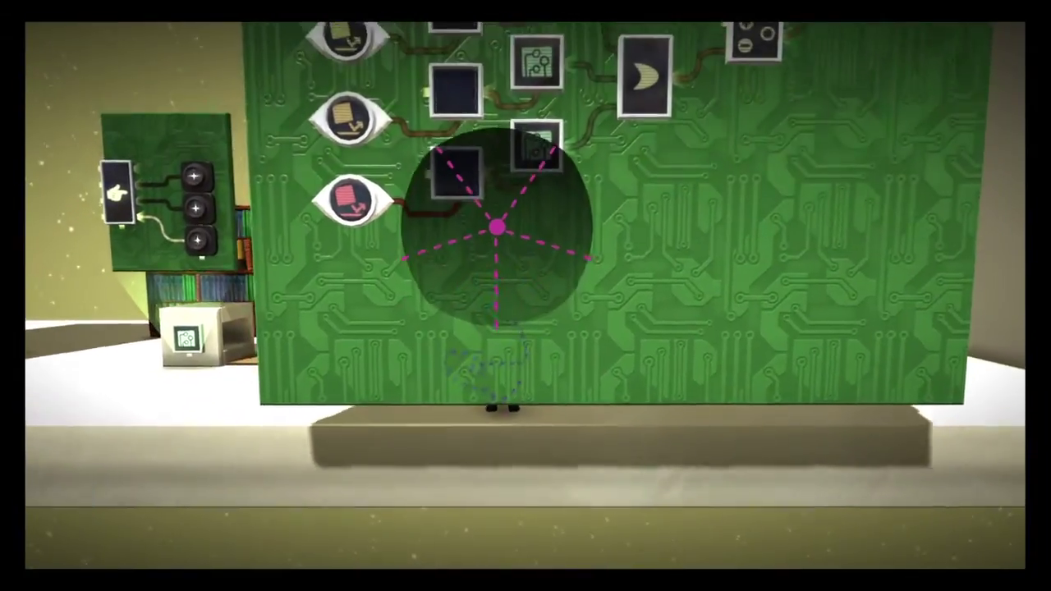
key(Escape)
key(space)
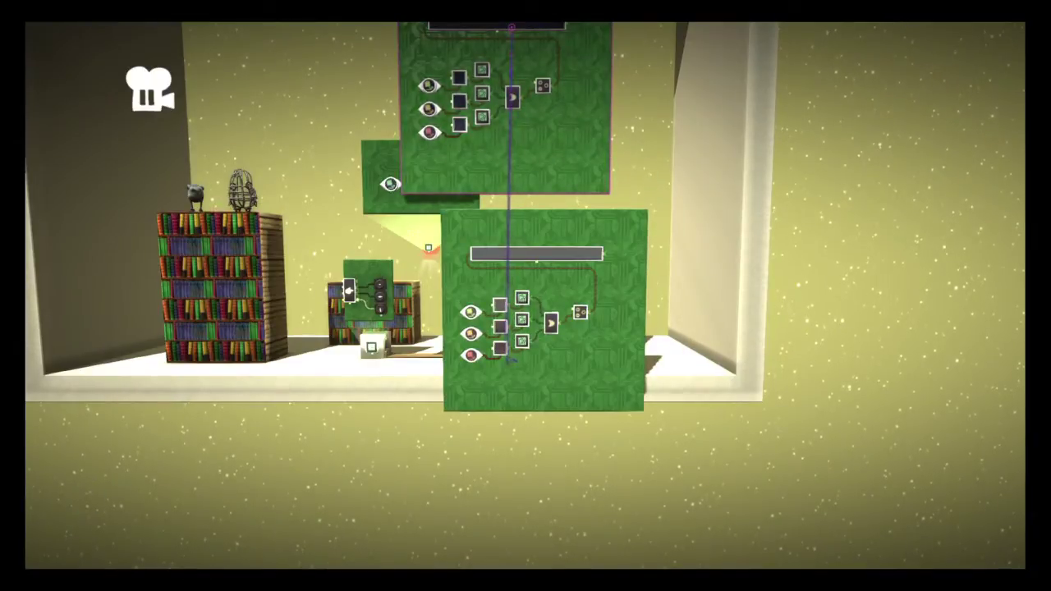
- Set the Current Time of the Timer on the original circuit board to 0.1 s and resume the level
click(691, 349)
key(Up)
key(Up)
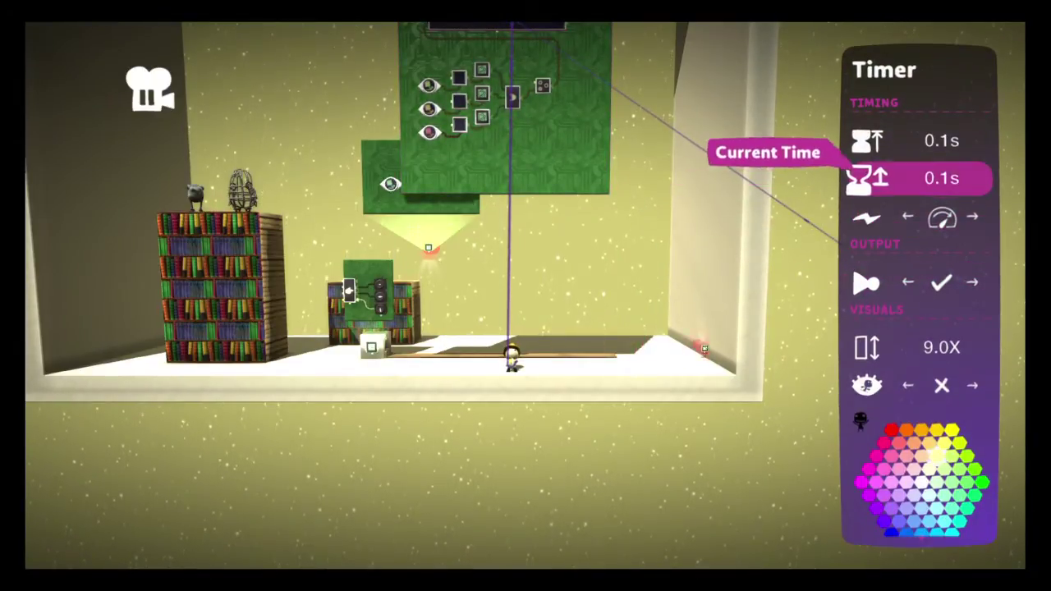
key(Down)
key(Down)
key(Escape)
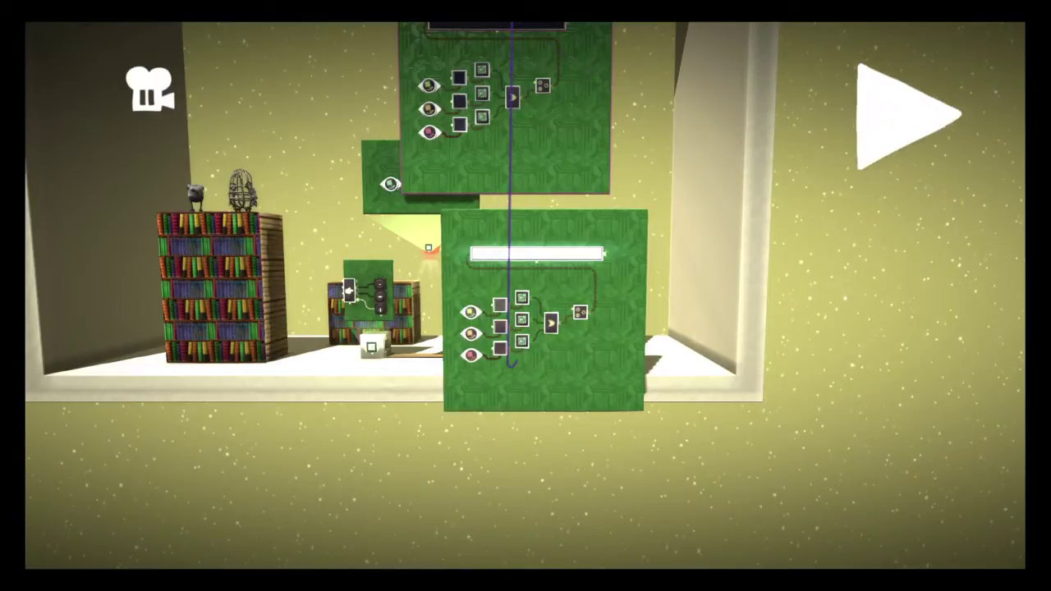
key(Tab)
key(Return)
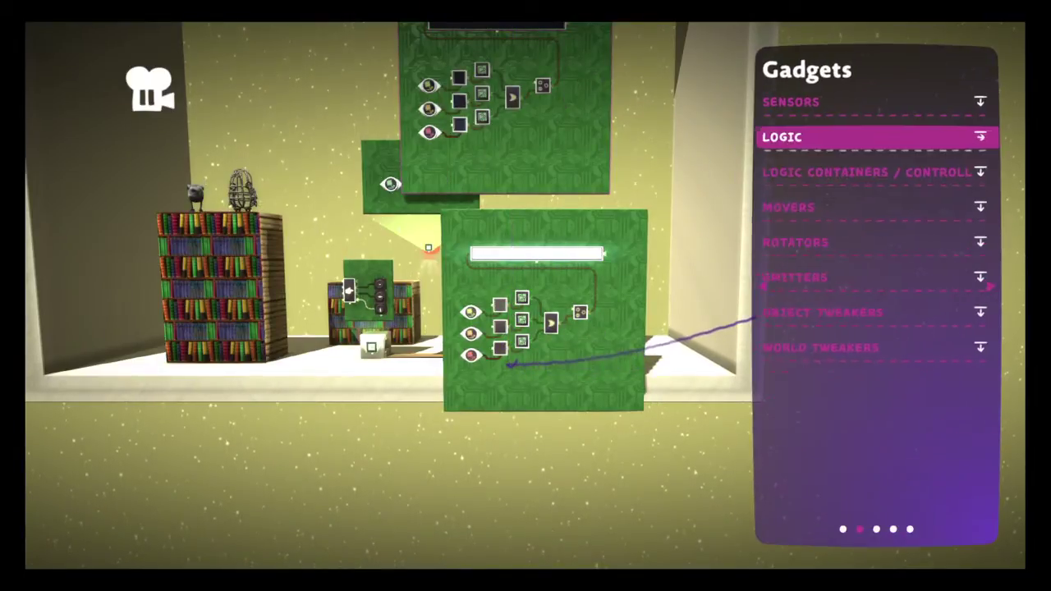
key(Right)
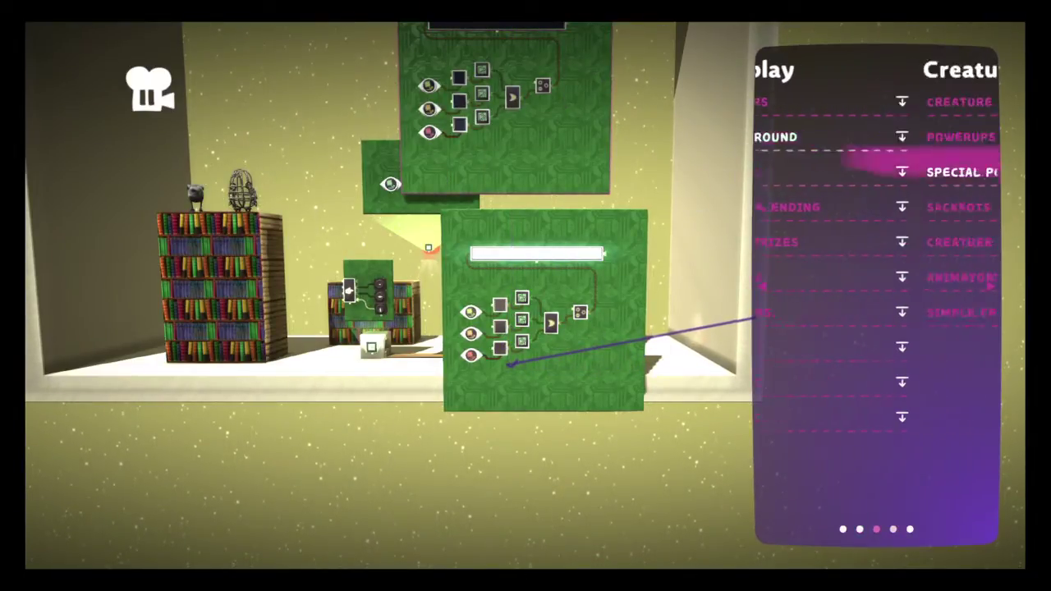
key(Escape)
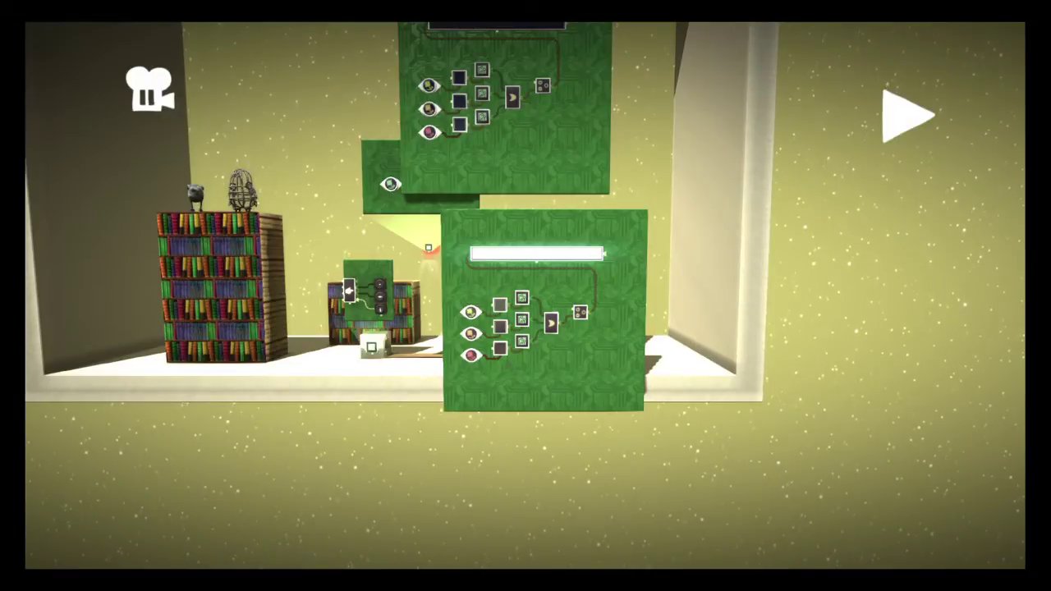
key(Escape)
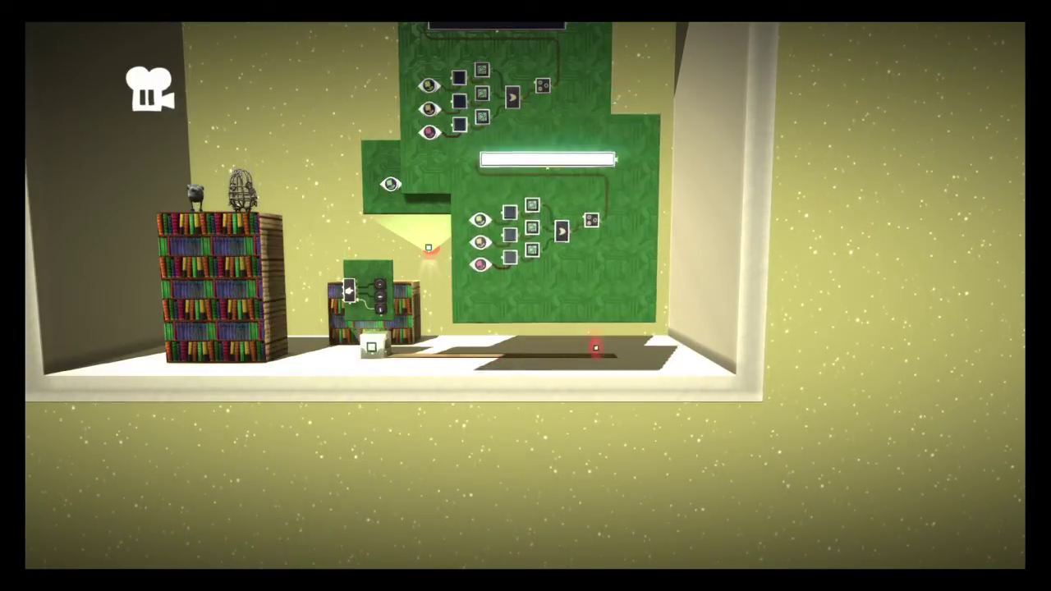
- Place a Kill Tweaker from the Creature Tweakers on the circuit board, beside the Timer's output, and run the level
key(Return)
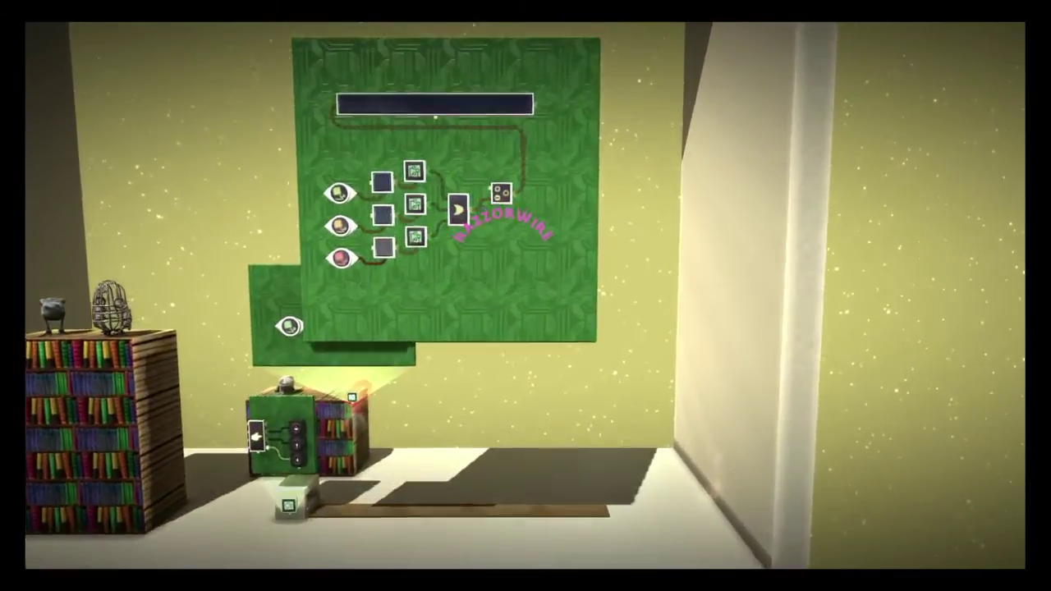
key(Escape)
key(Down)
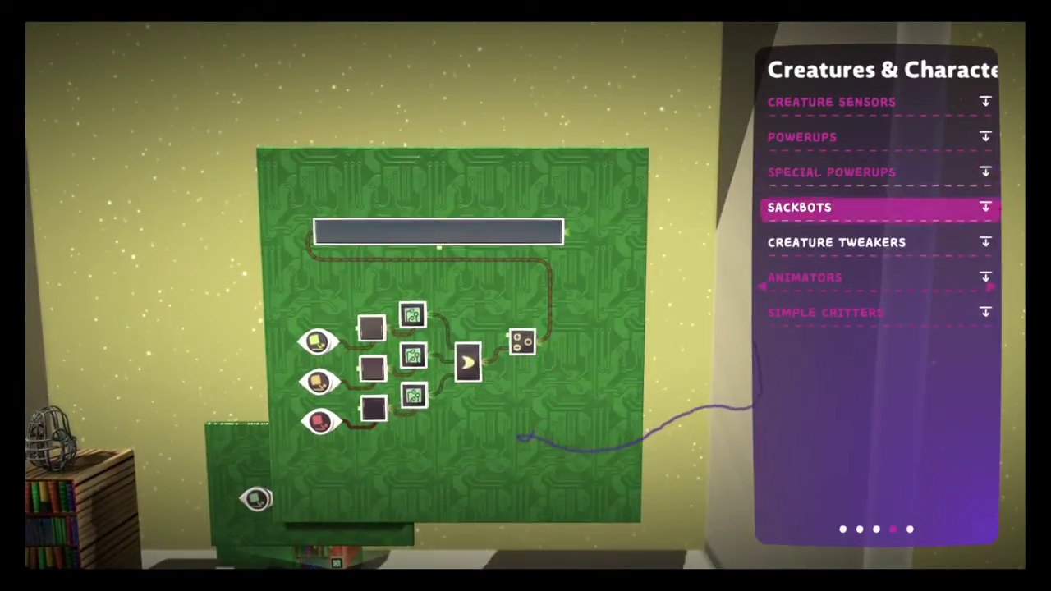
key(Right)
key(Down)
key(Down)
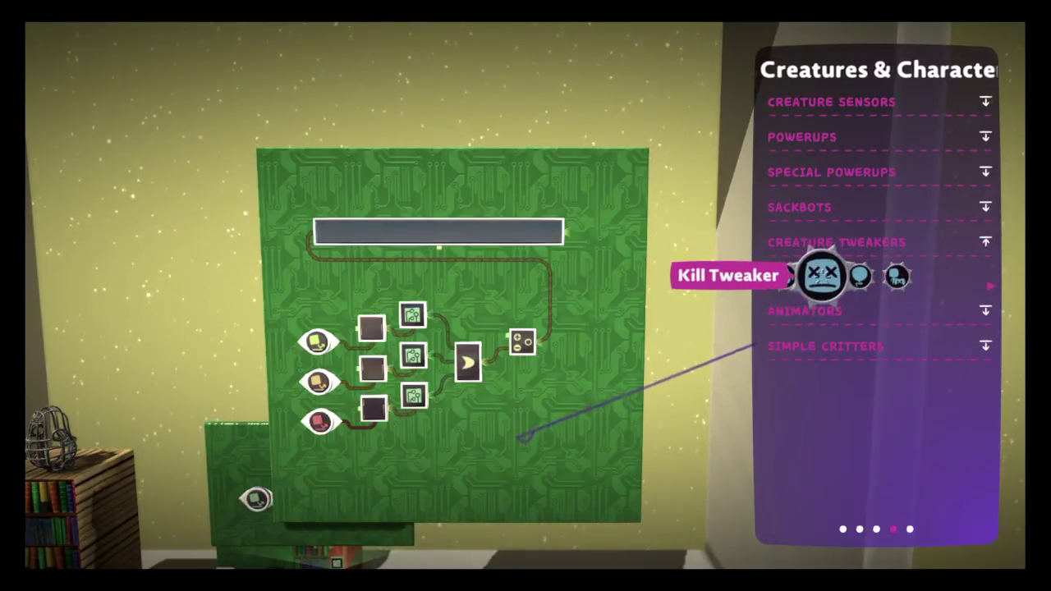
key(Return)
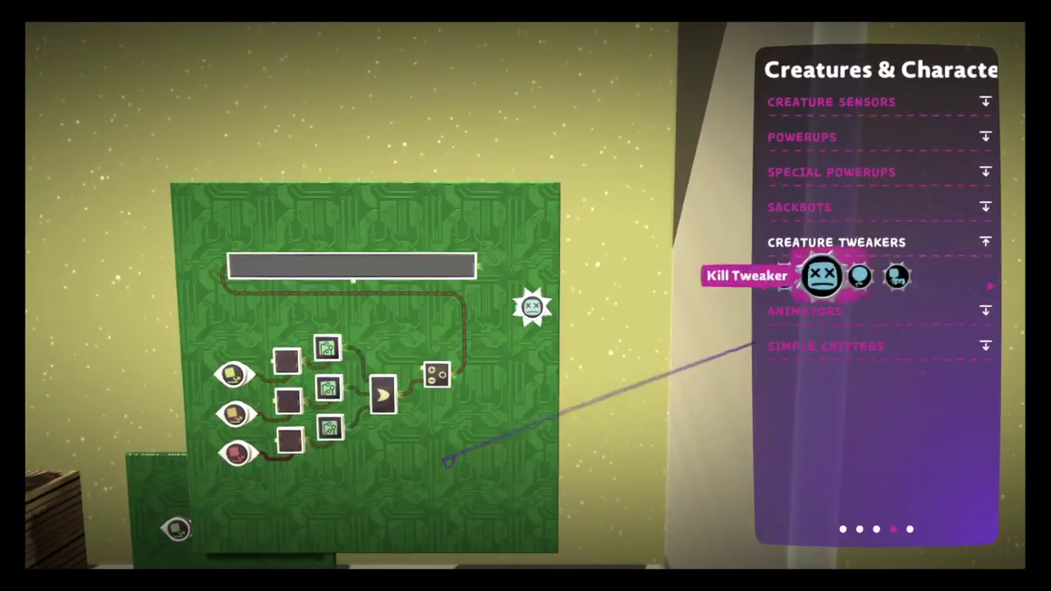
key(Escape)
key(Escape)
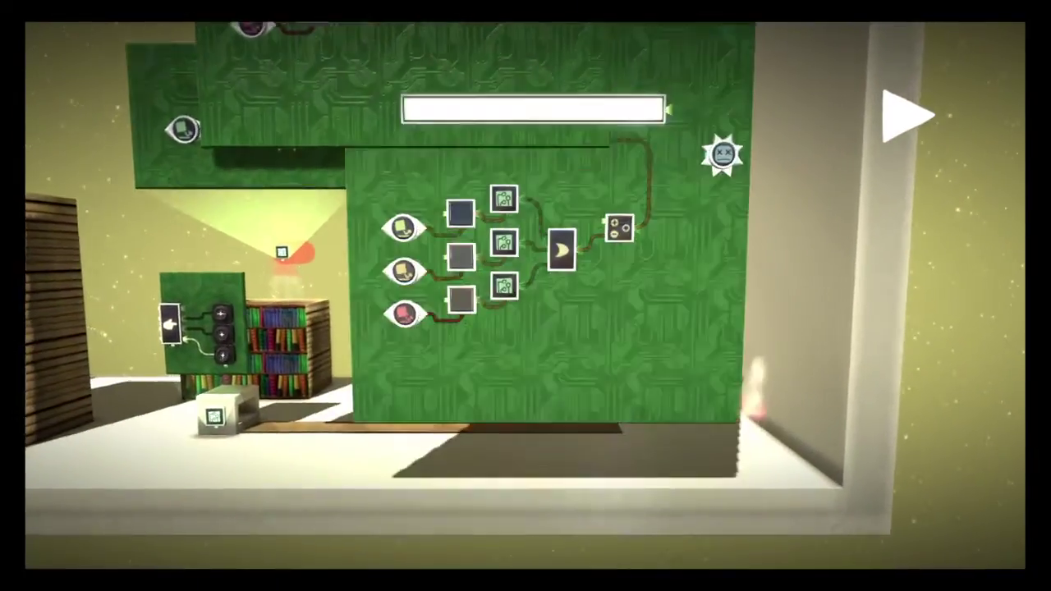
- Take a NOT Gate from the Logic gadgets and bring it between the Timer's output and the Kill Tweaker
key(Escape)
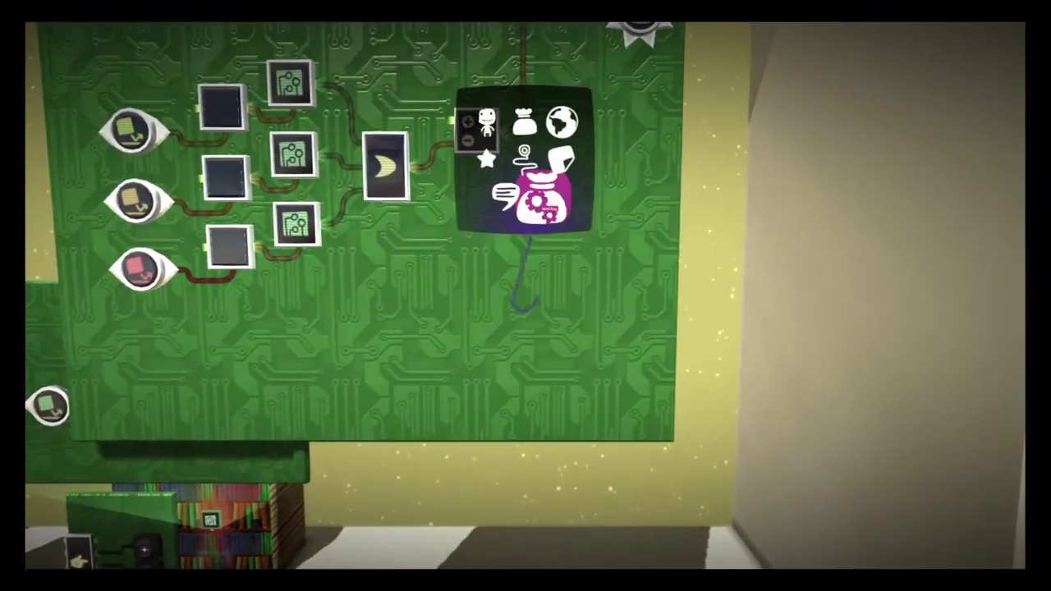
key(Return)
key(Down)
key(Right)
key(Down)
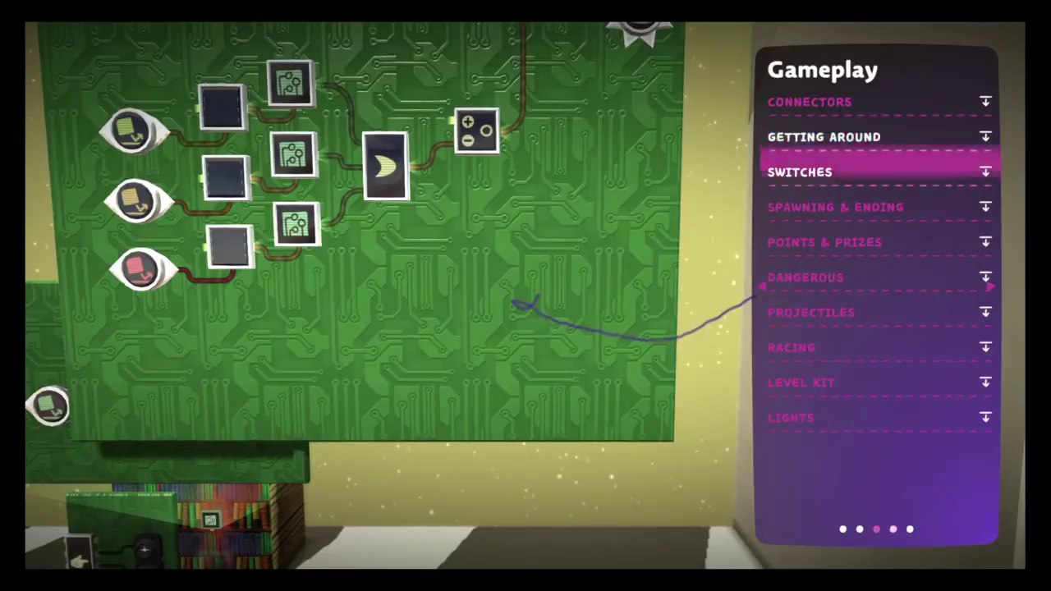
key(Down)
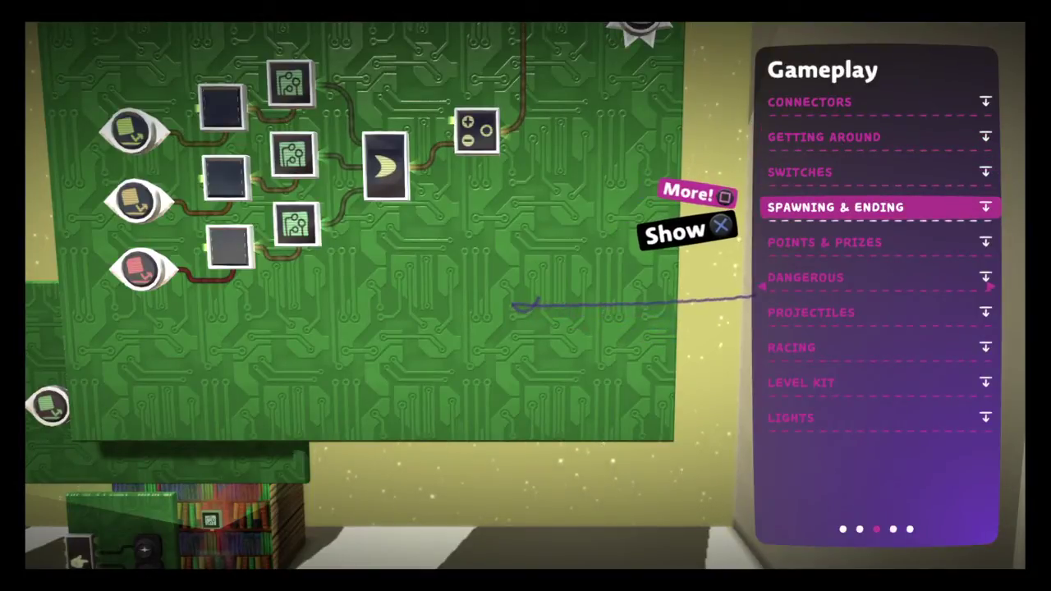
key(Up)
key(Up)
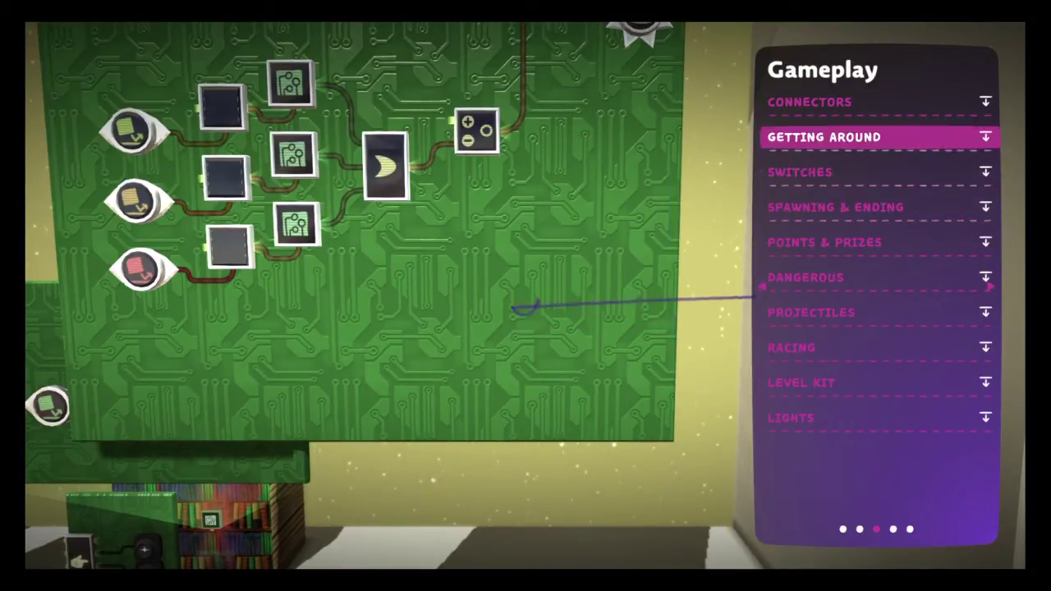
key(Left)
key(Return)
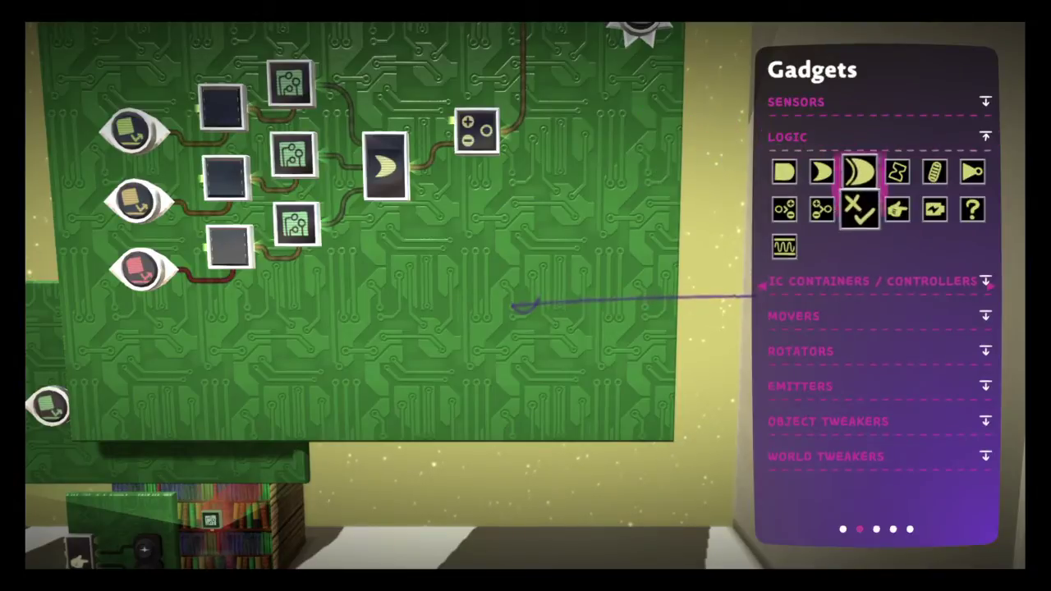
key(Right)
key(Up)
key(Right)
key(Right)
key(Return)
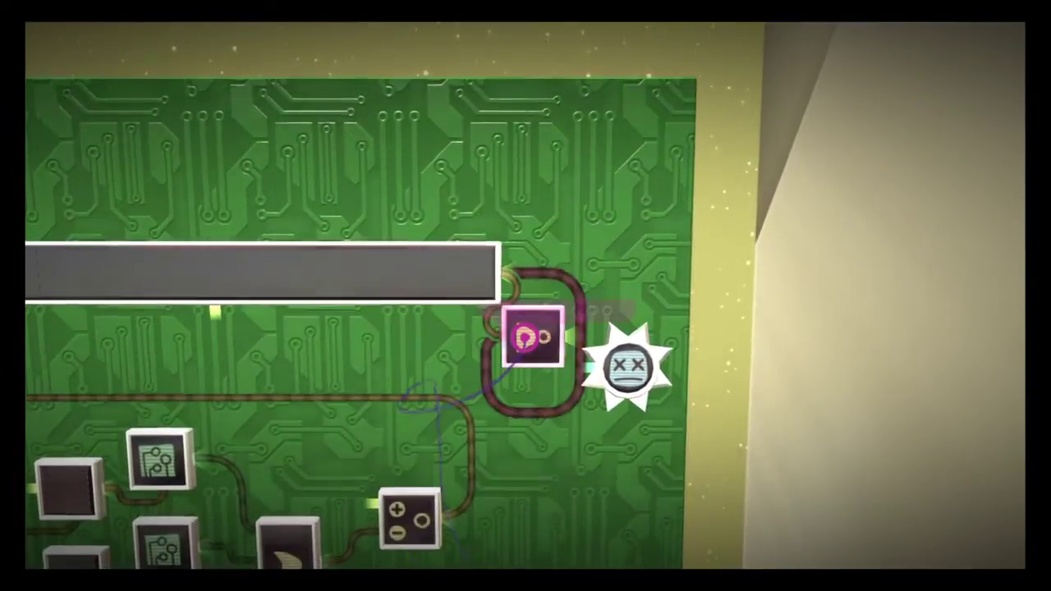
- Wire the NOT Gate between the Timer's output and the Kill Tweaker's input
key(Return)
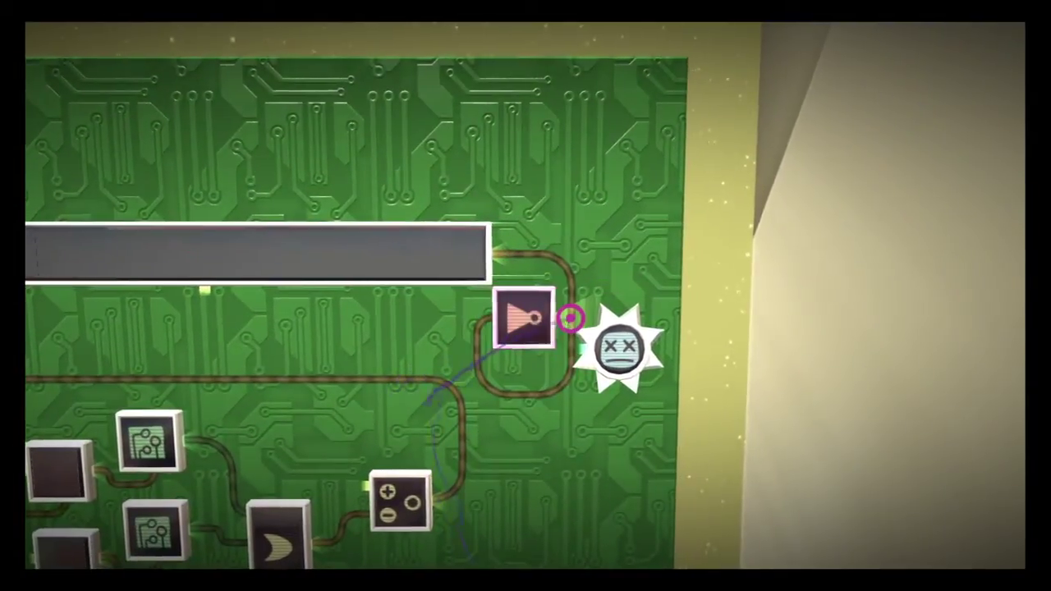
click(571, 318)
click(586, 343)
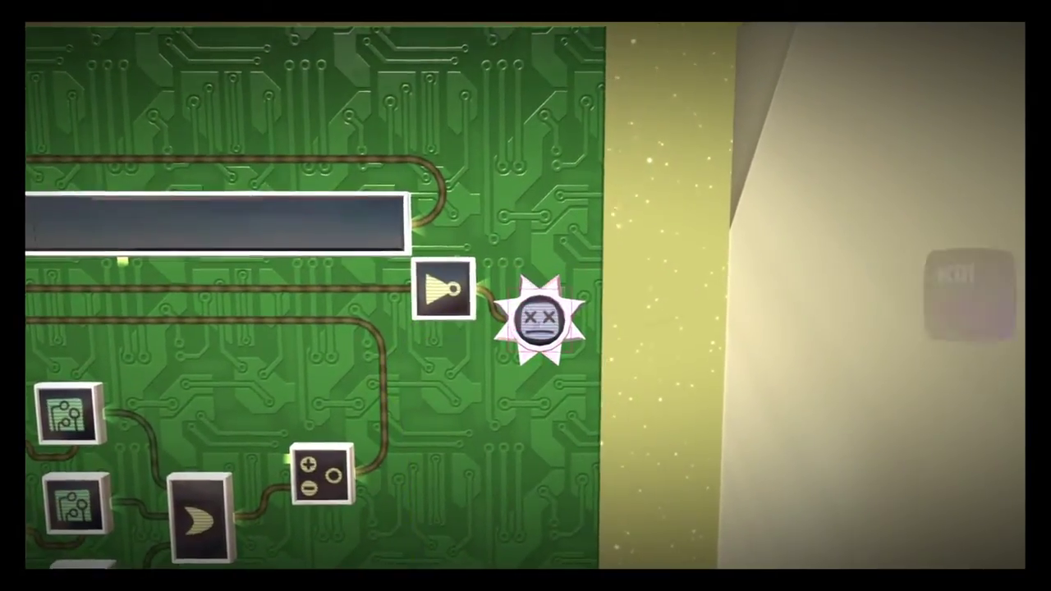
- Set the Kill Tweaker's Death Effect to Horrible Gas and run the level
key(Return)
key(Down)
key(Up)
key(Right)
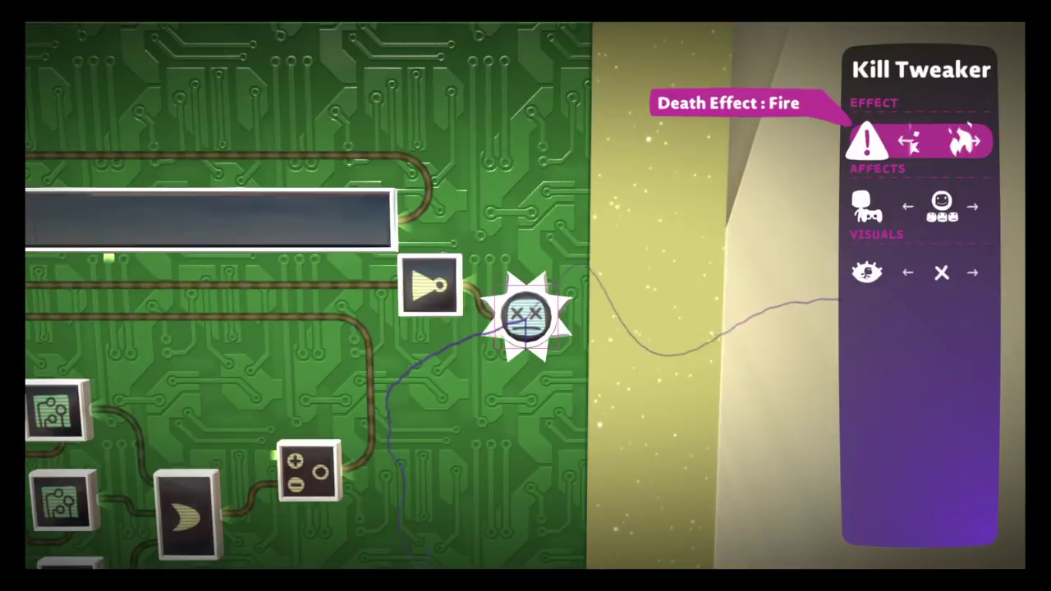
key(Right)
key(Right)
key(Right)
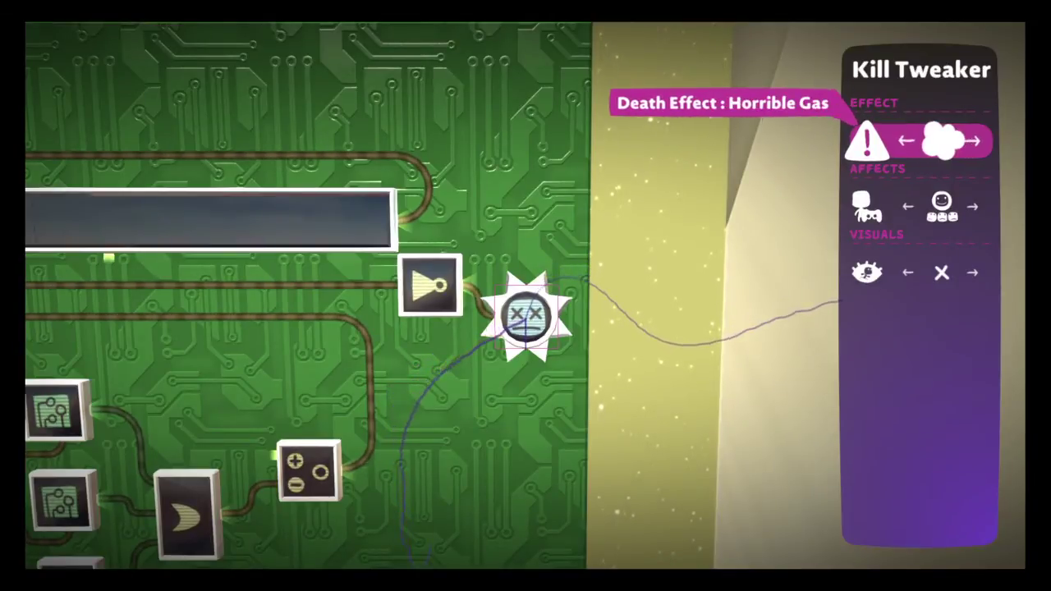
key(Escape)
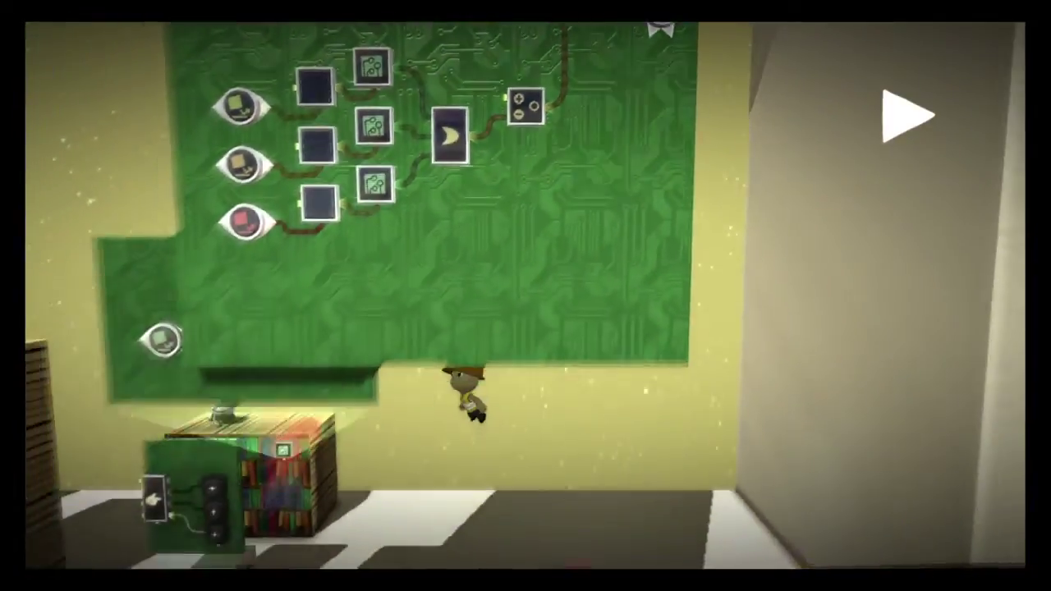
key(Return)
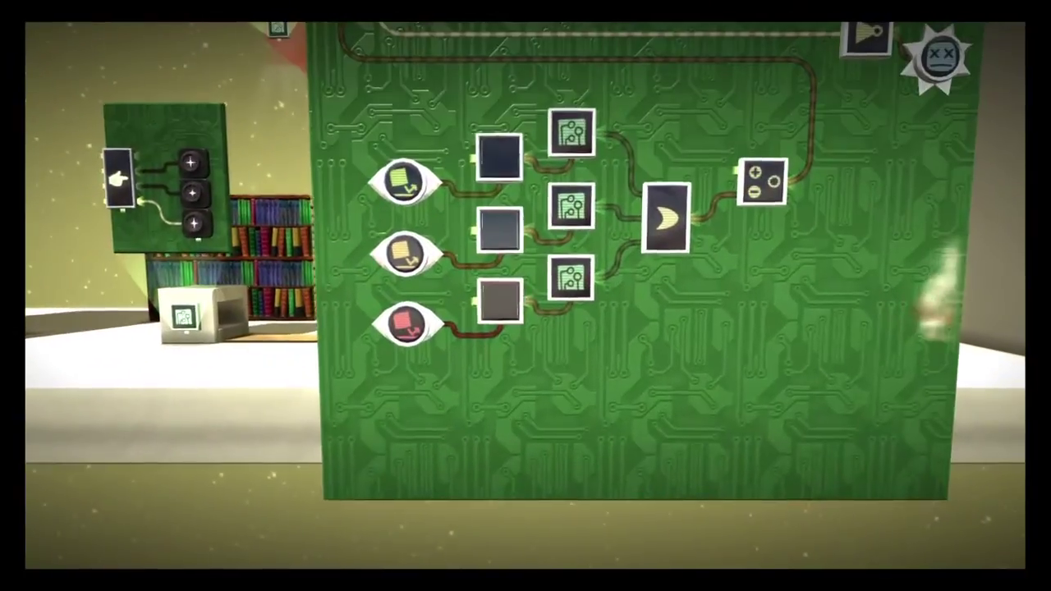
- Set the Selector's active port to 3 and test the health bar with that setting
key(Escape)
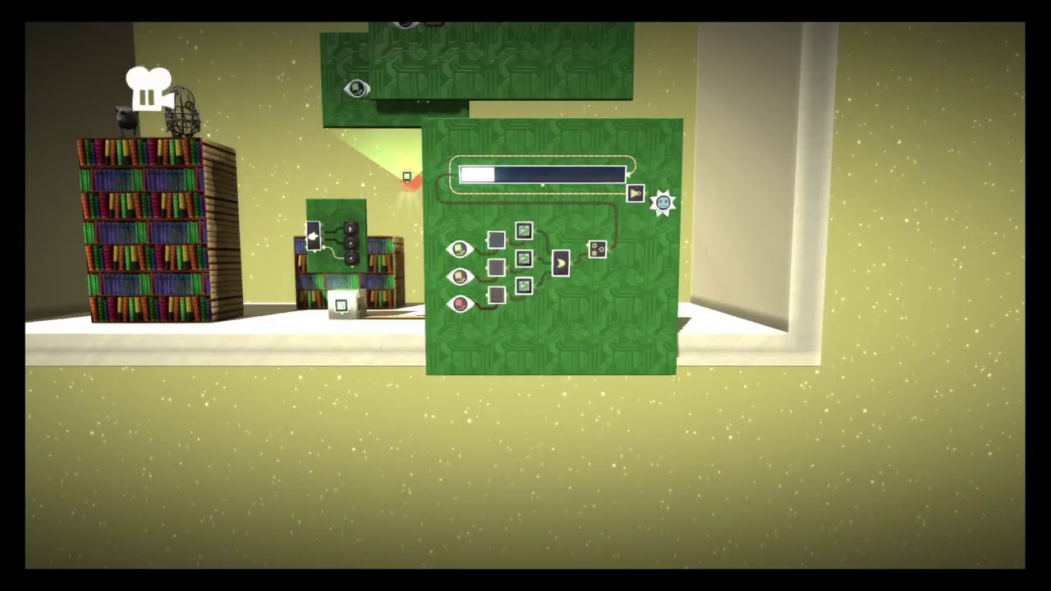
key(Escape)
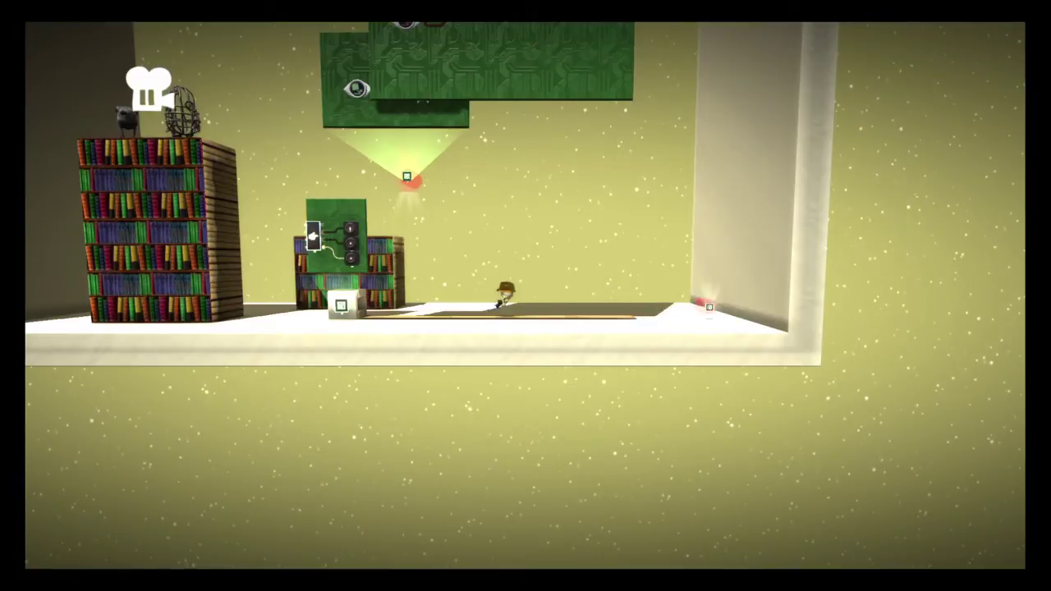
click(838, 288)
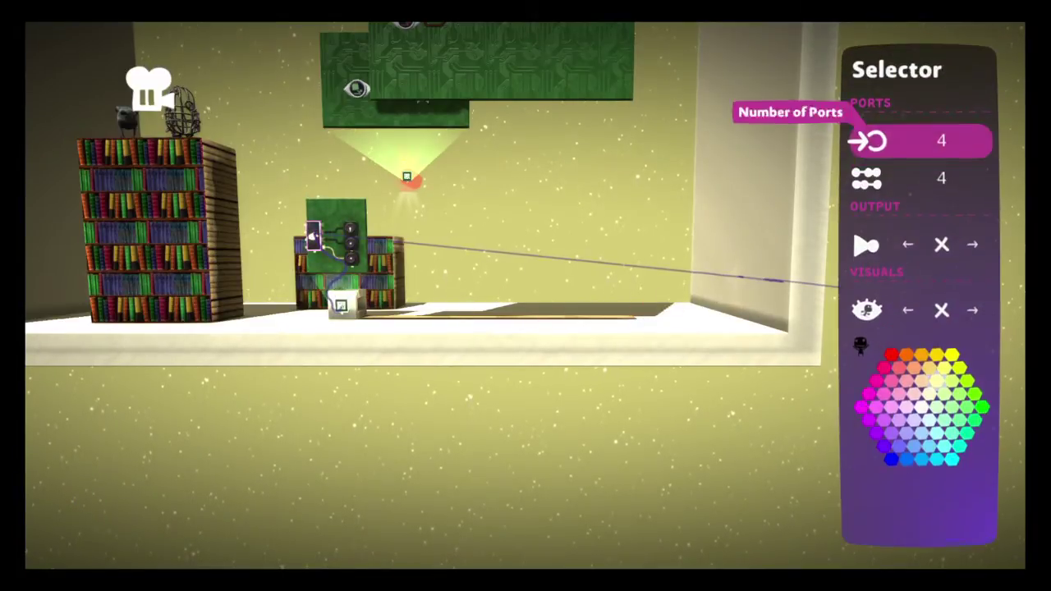
key(Down)
key(Escape)
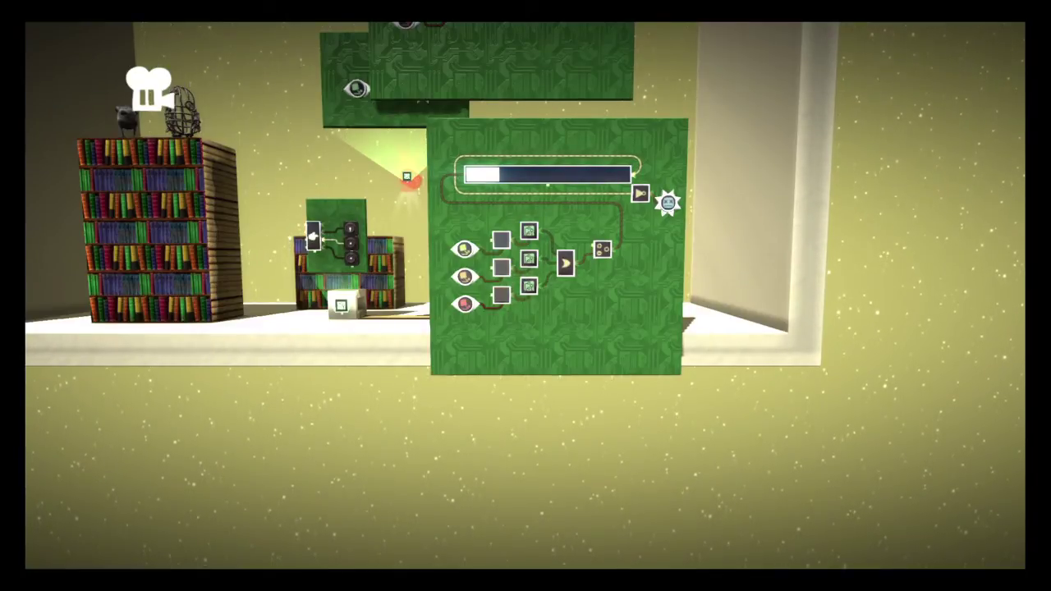
key(Escape)
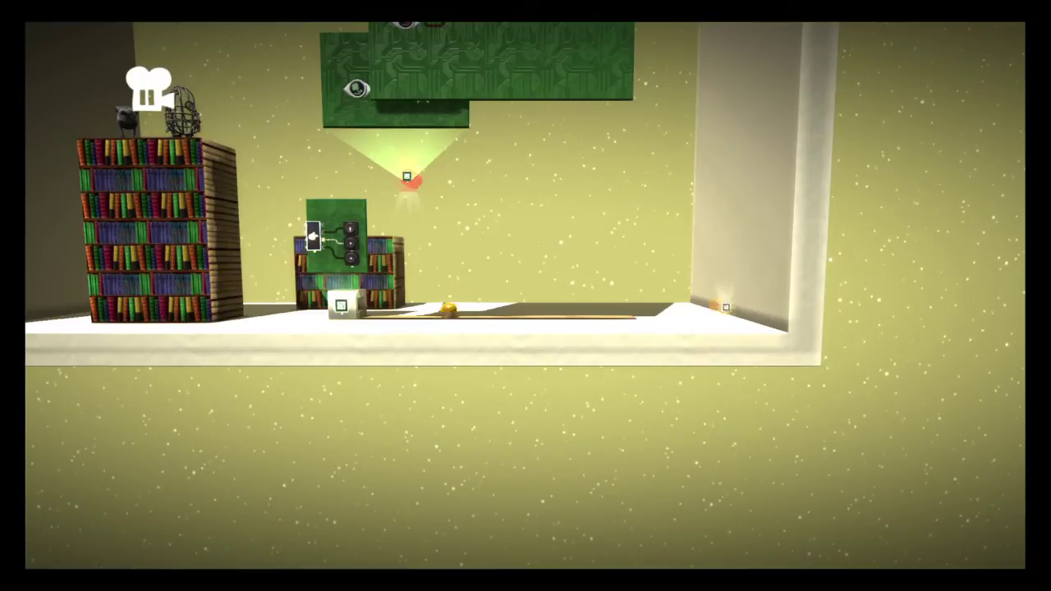
- Lower the Selector's active port from port 3 and test the health bar on the character again
click(369, 362)
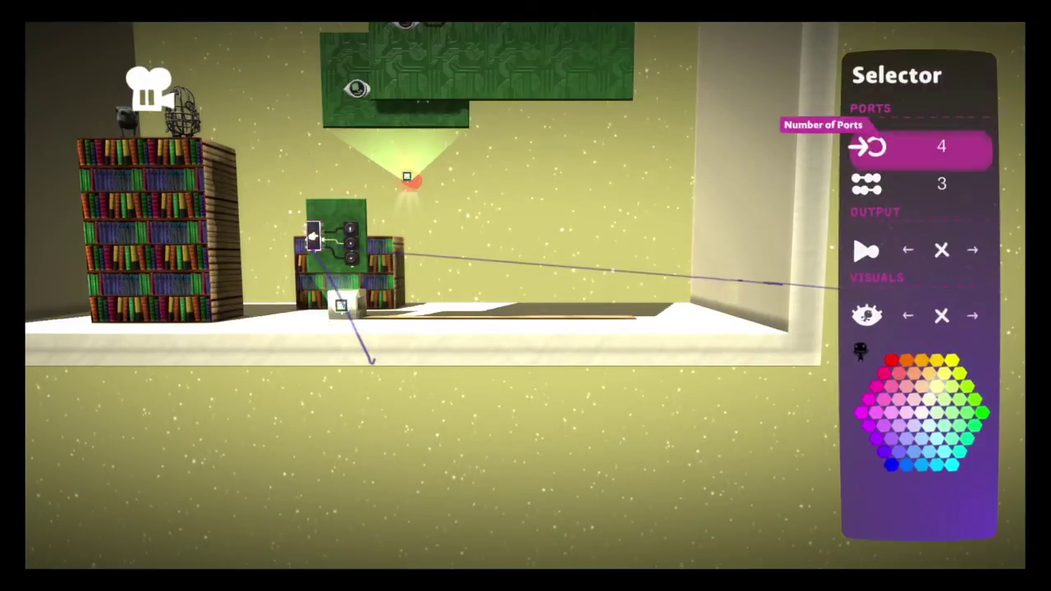
key(Down)
key(Escape)
key(Escape)
key(Return)
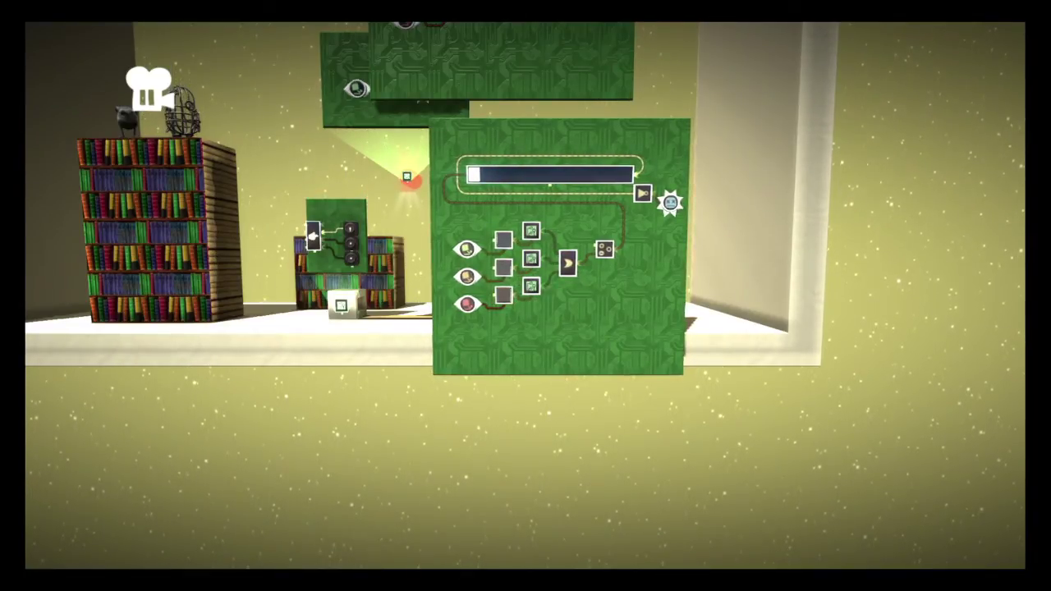
key(Escape)
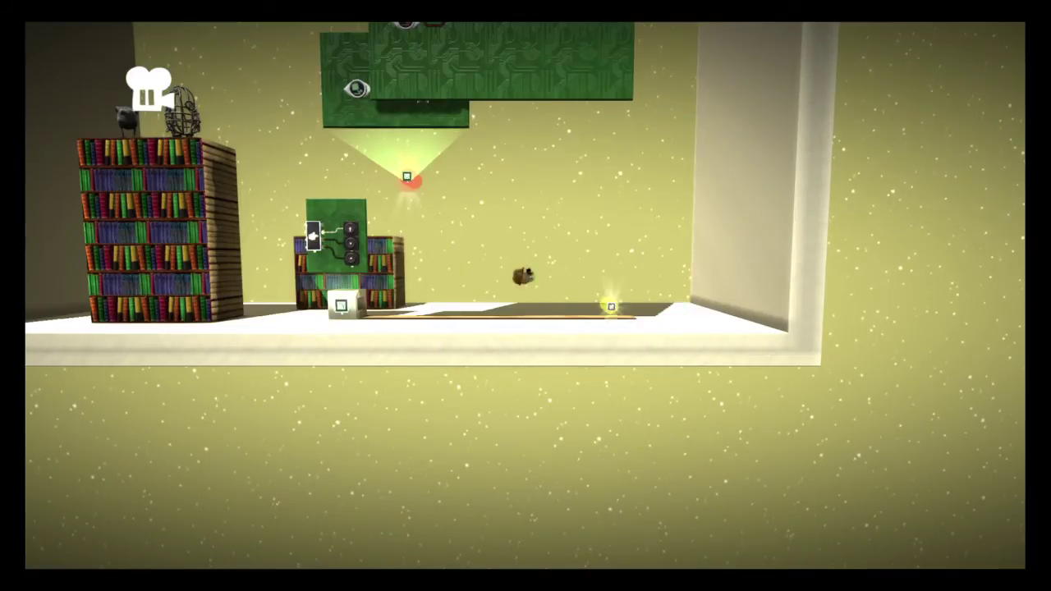